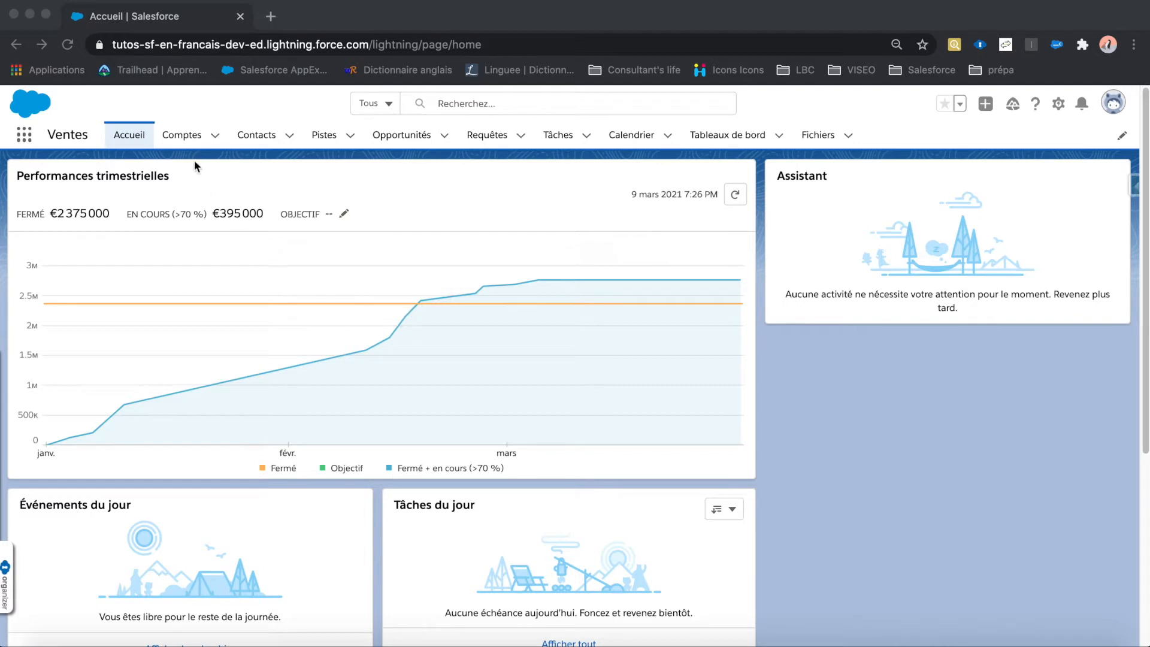
Step: Open the Pyramid Construction Inc. account from the Comptes list and view its contacts
click(185, 139)
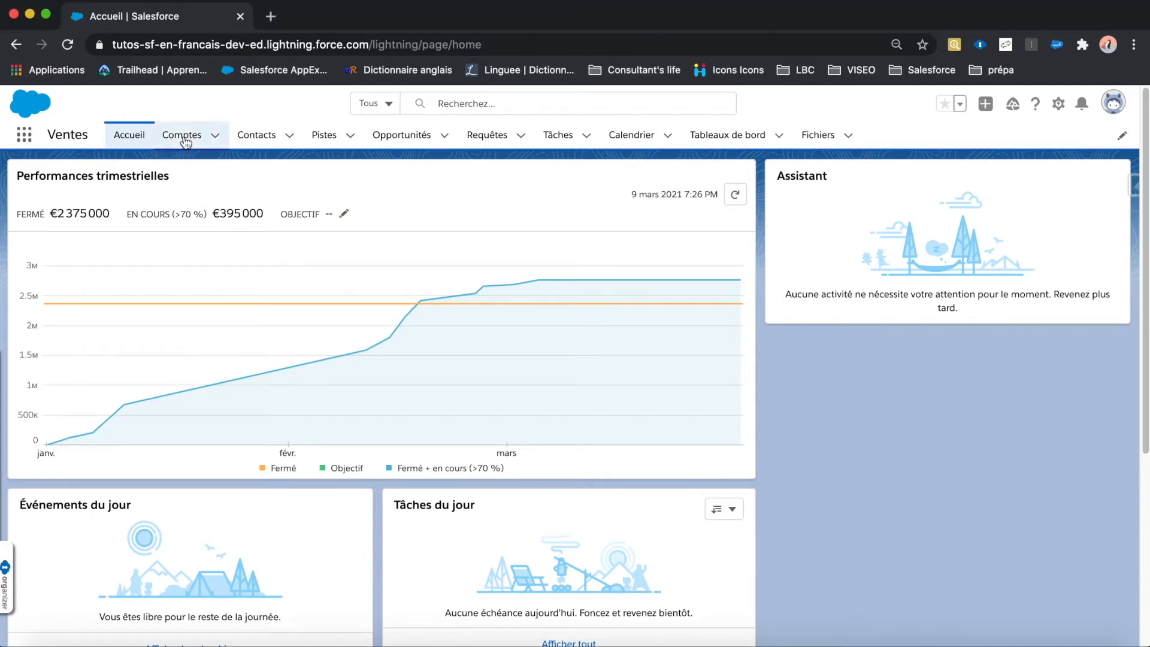
click(185, 139)
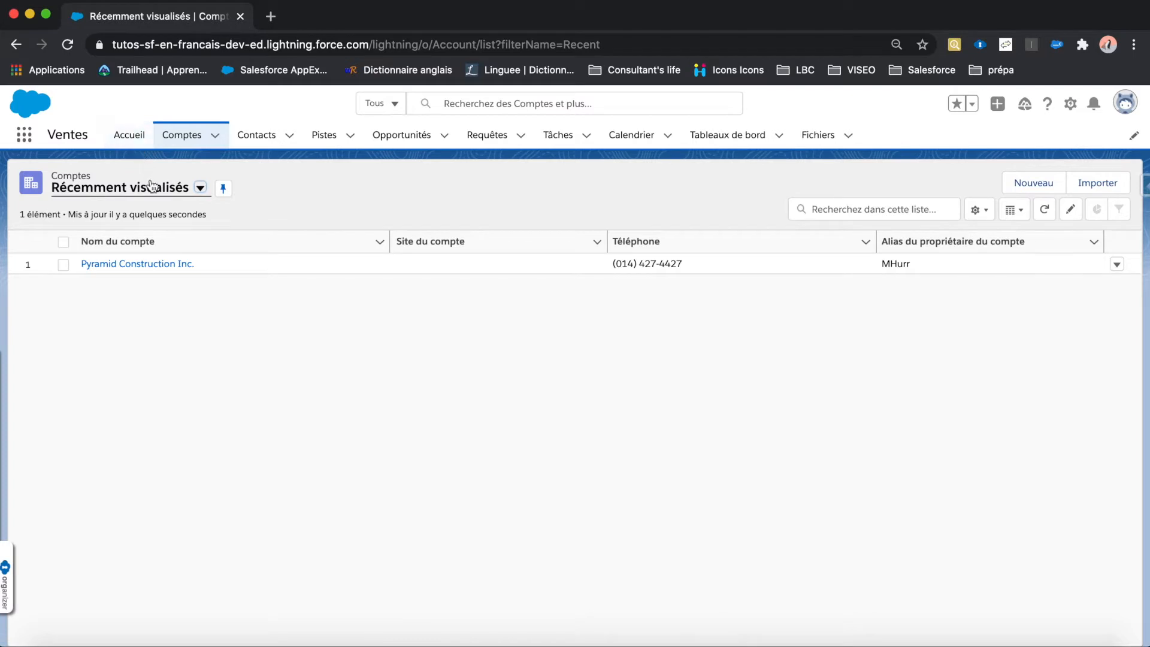
click(113, 266)
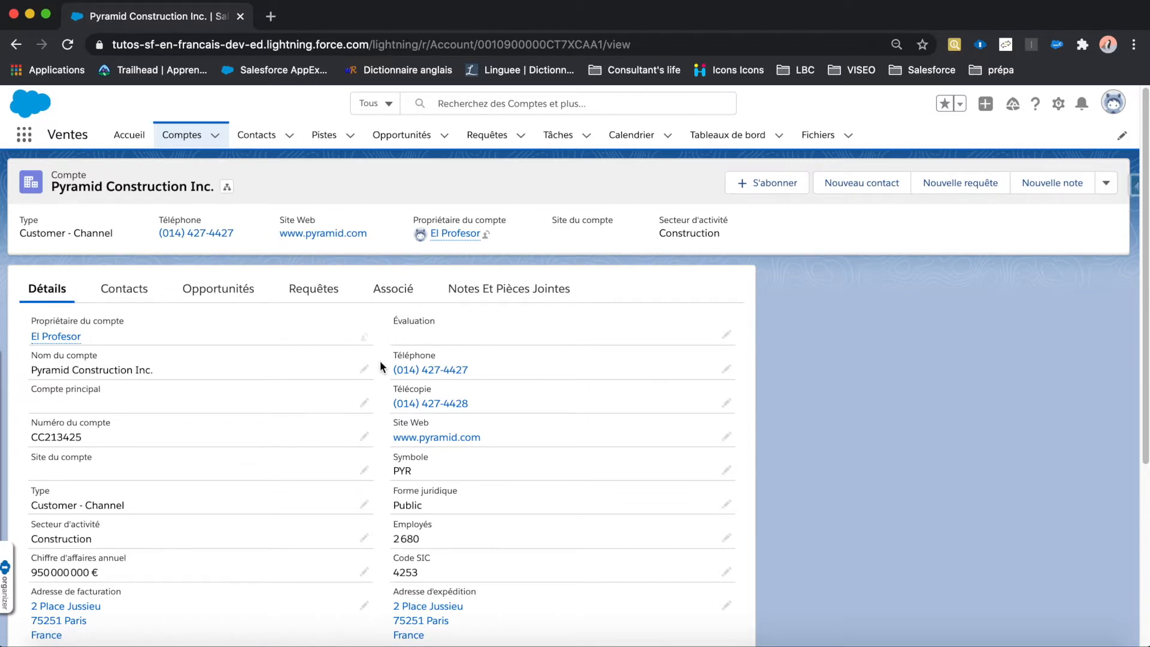
click(128, 293)
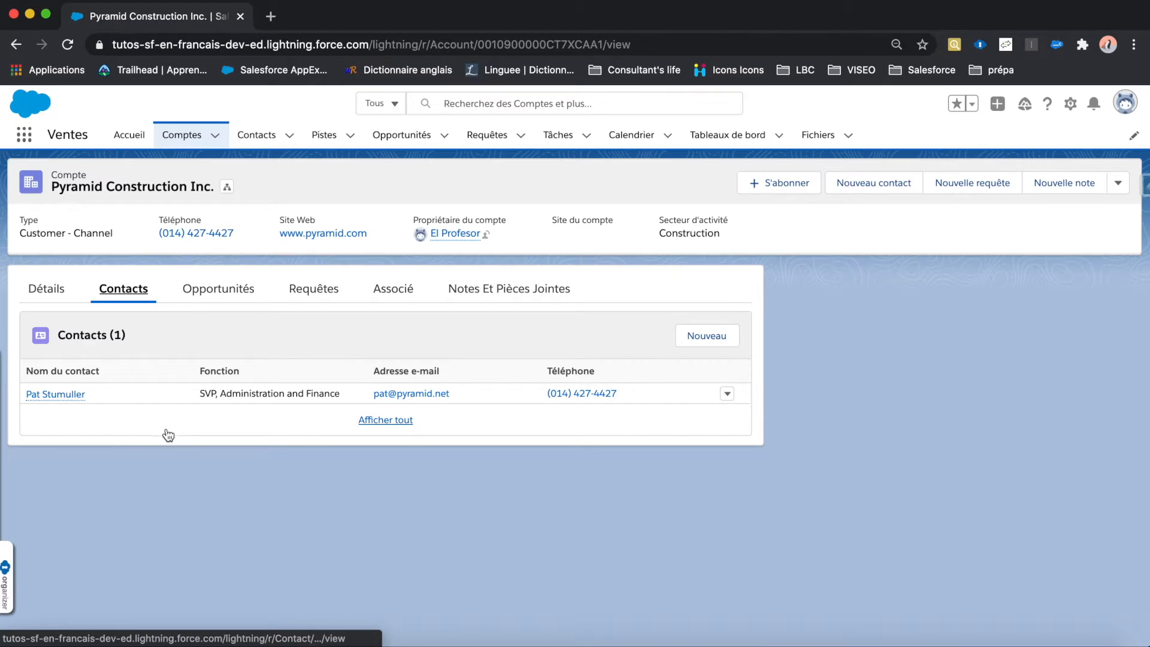
Step: Review the account's opportunity lists for each stage, from Prospection and Qualification through Négociation, Fermées/Perdues and Fermées/Gagnées
click(215, 299)
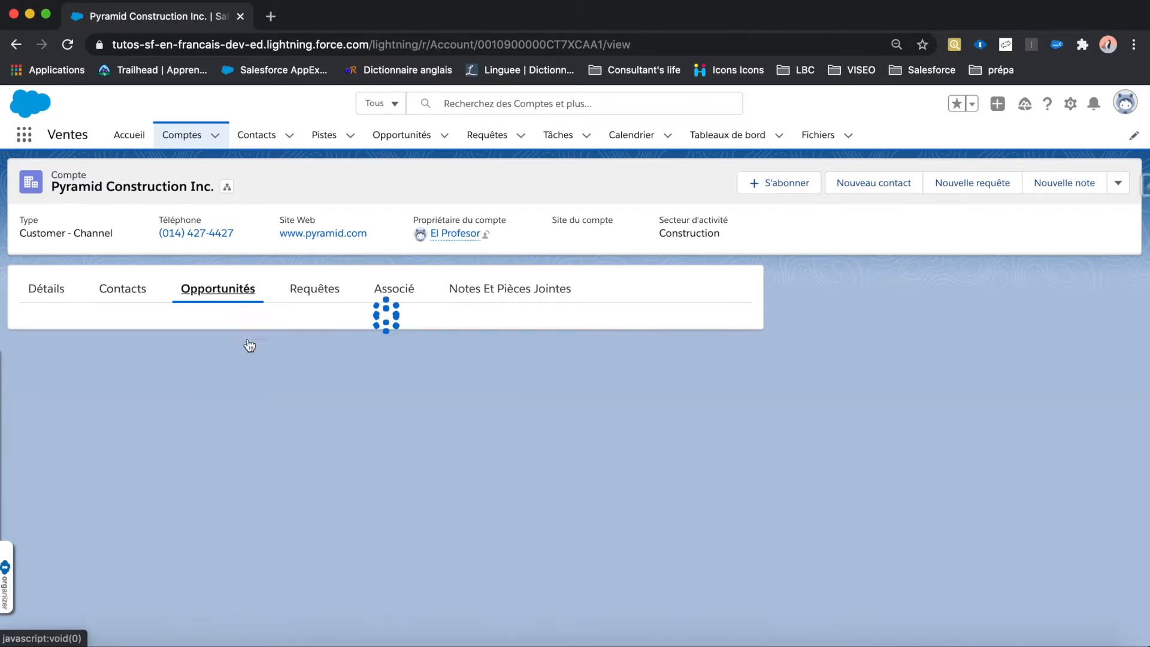
scroll(272, 373, down, 2)
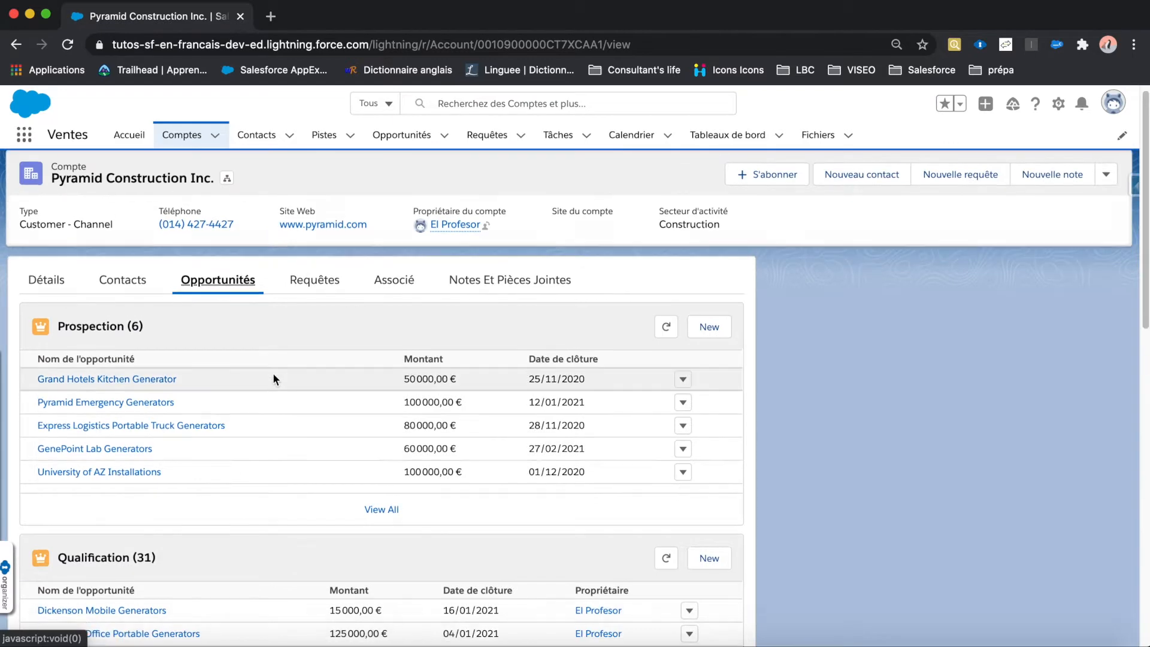
scroll(278, 377, down, 3)
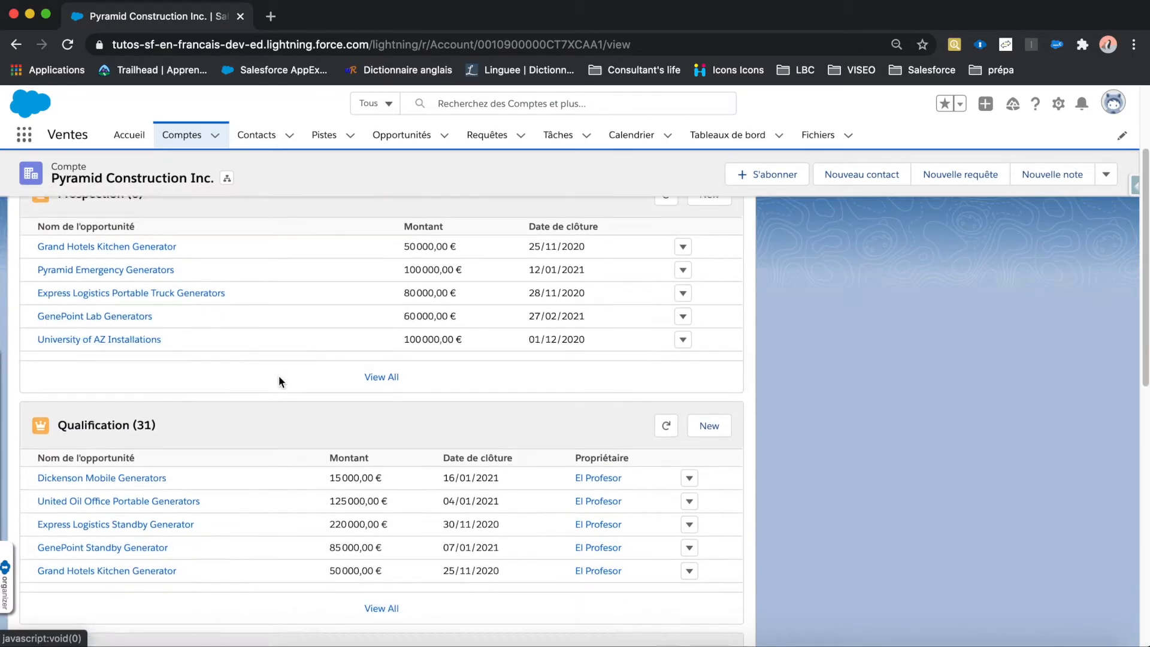
scroll(279, 383, down, 1)
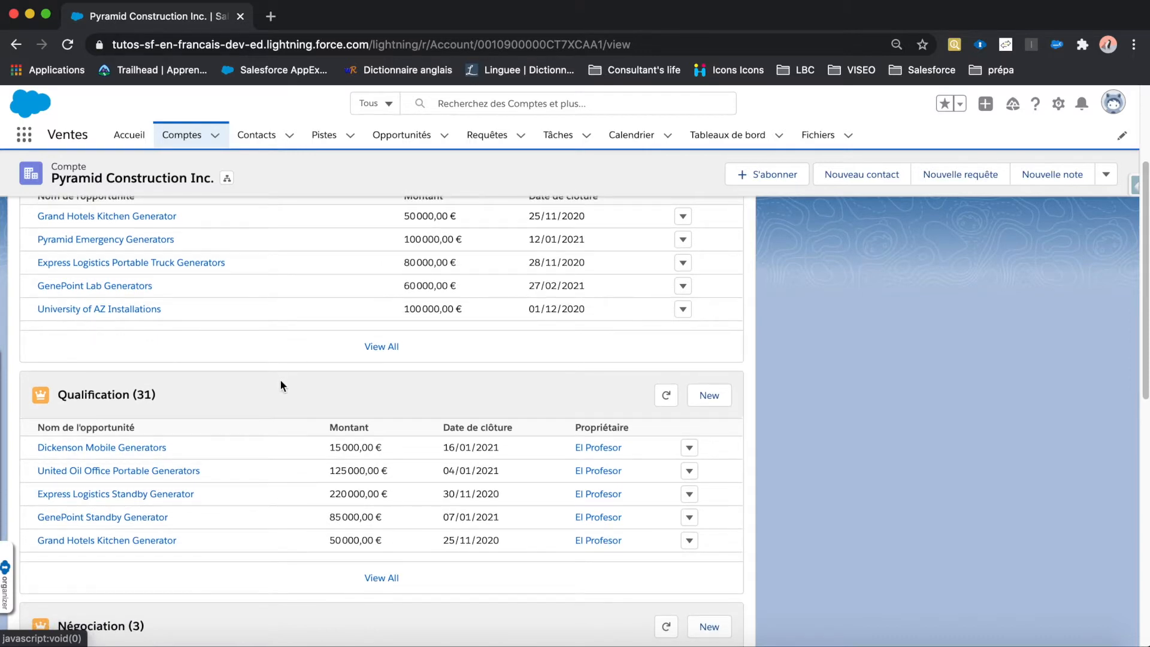
scroll(278, 383, up, 2)
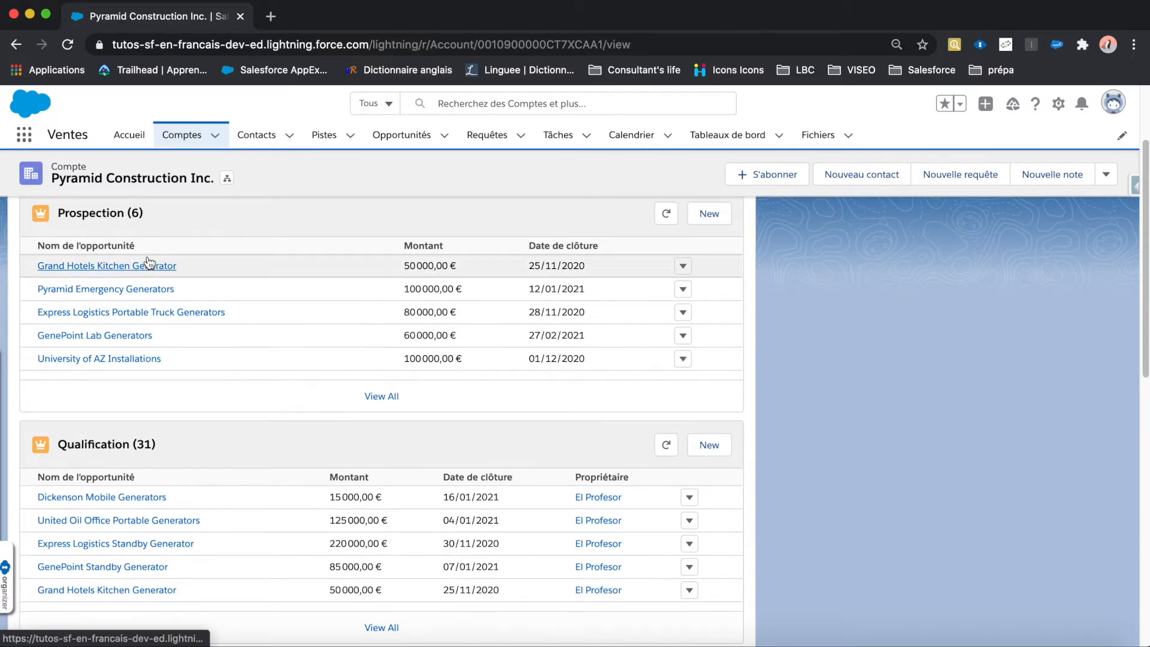
scroll(127, 373, down, 3)
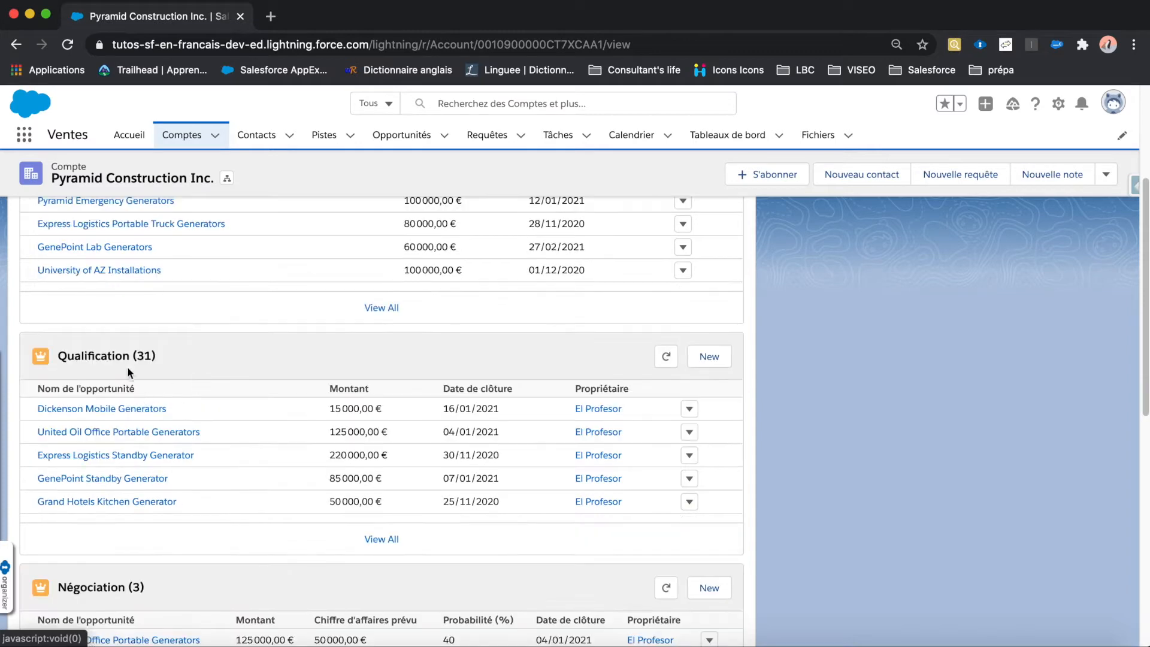
scroll(167, 378, down, 10)
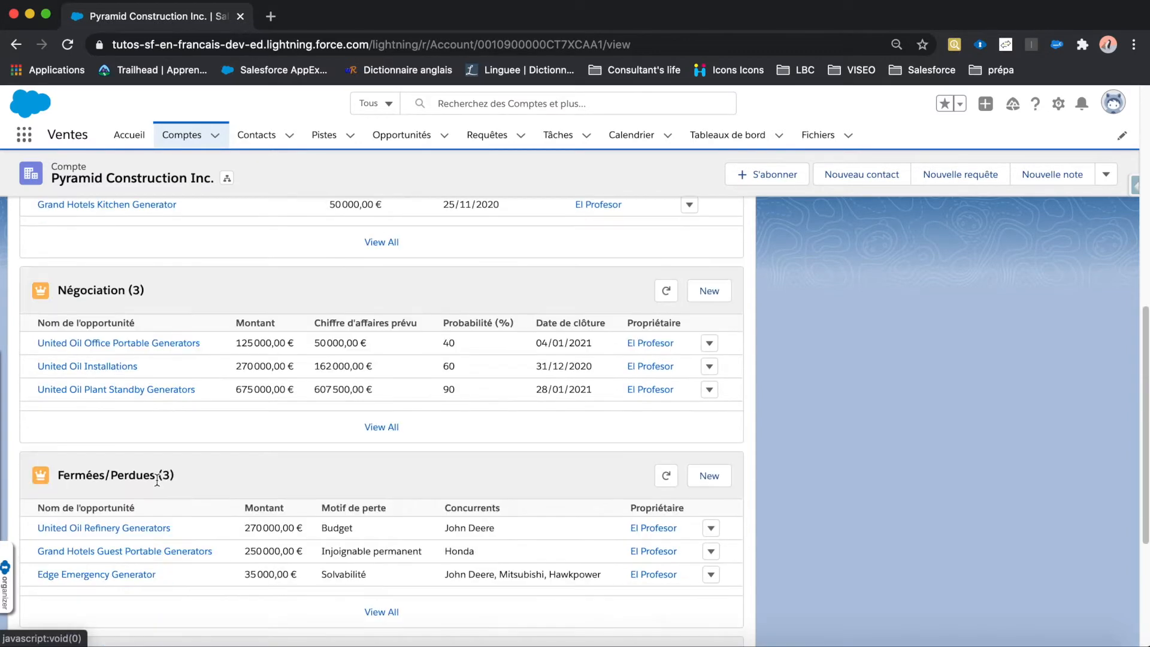
scroll(159, 477, down, 8)
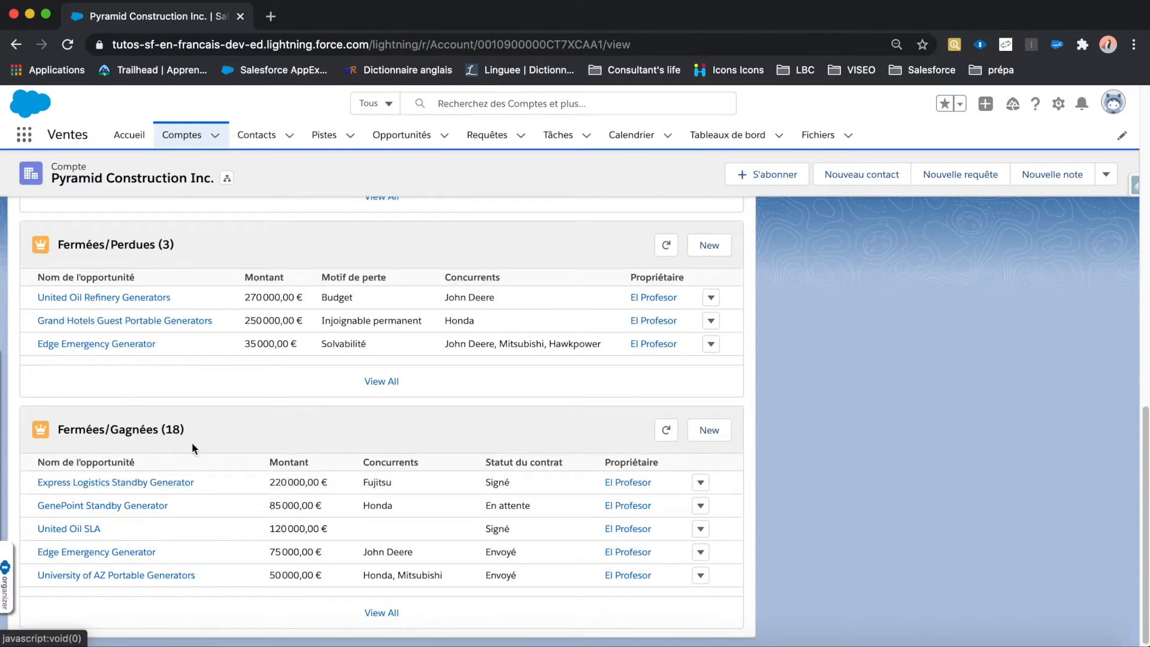
scroll(192, 443, up, 14)
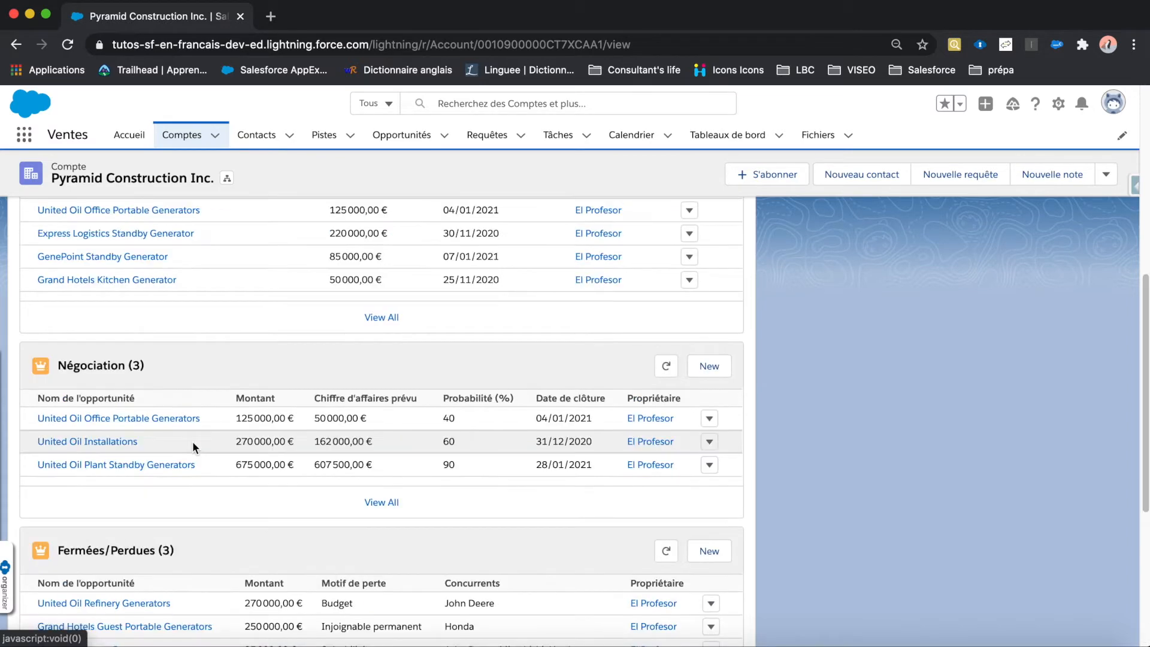
scroll(193, 441, up, 6)
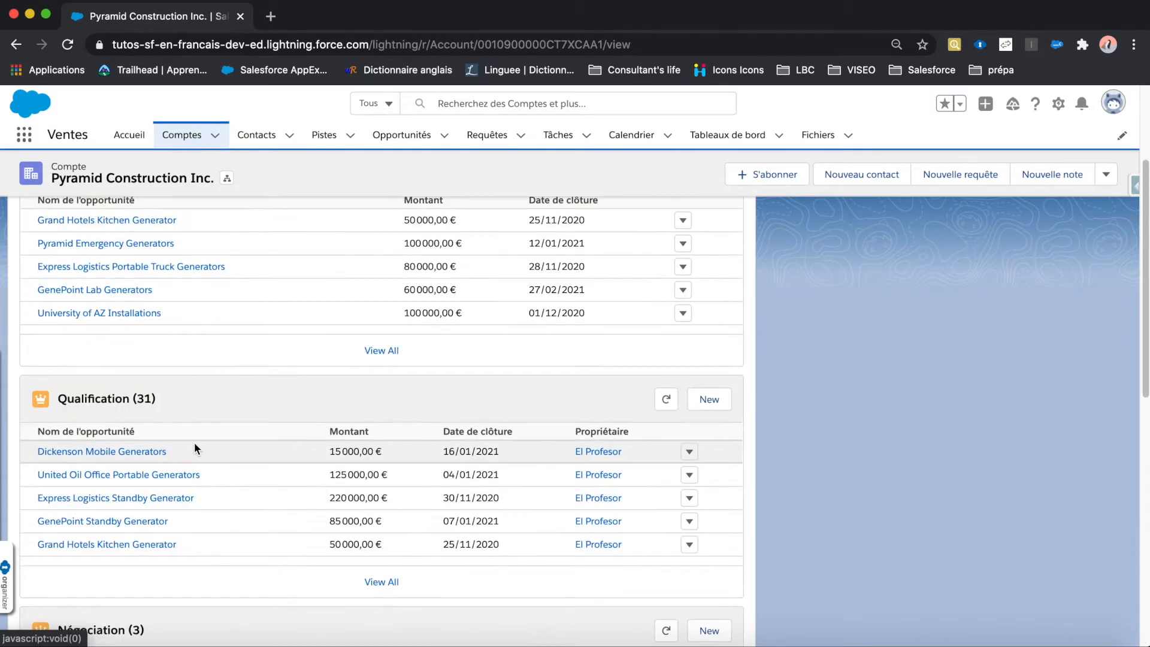
Step: Open the Dickenson Mobile Generators opportunity, view the available Étape values, and leave the edit without saving
click(136, 452)
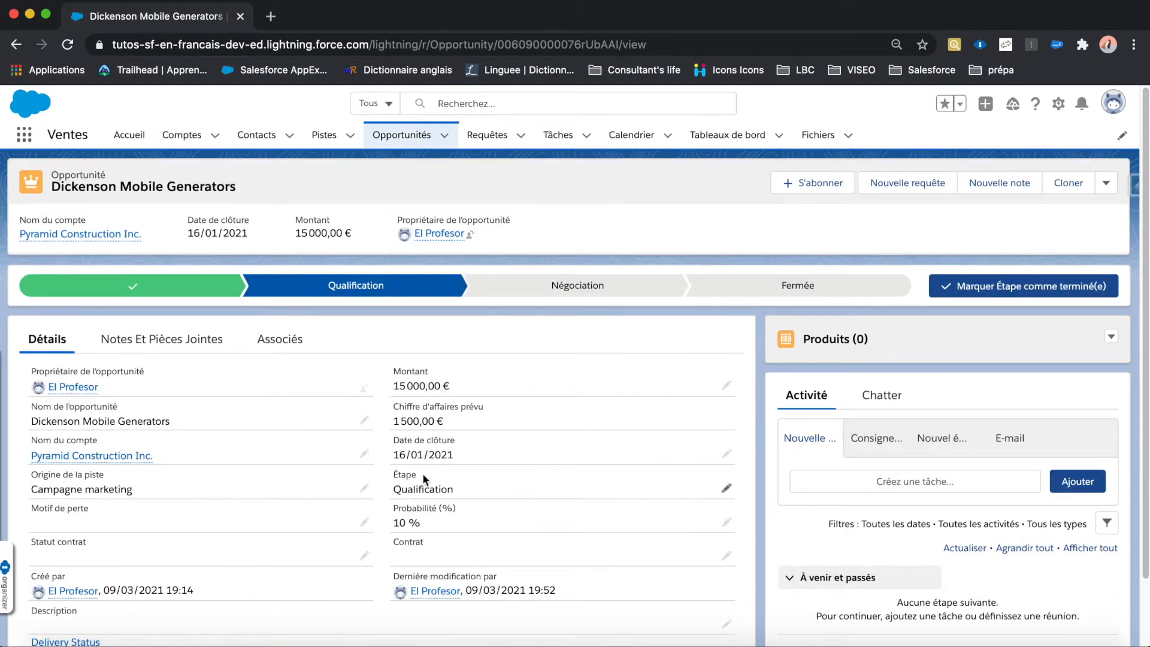
scroll(454, 487, down, 1)
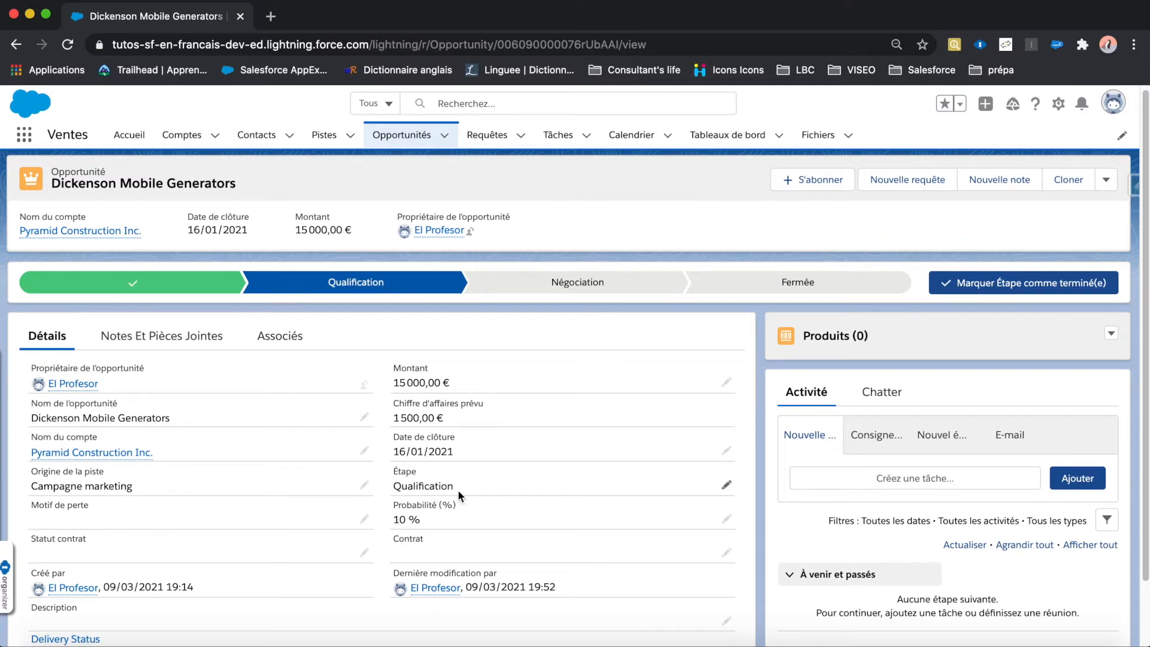
click(727, 488)
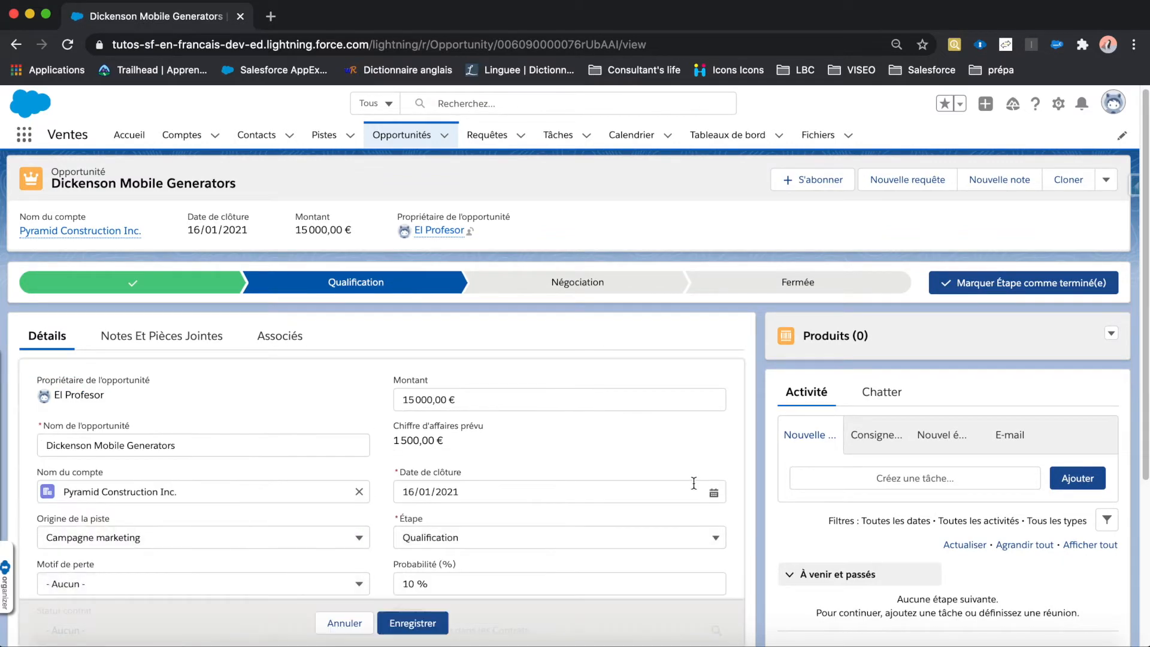
scroll(668, 483, down, 2)
click(662, 471)
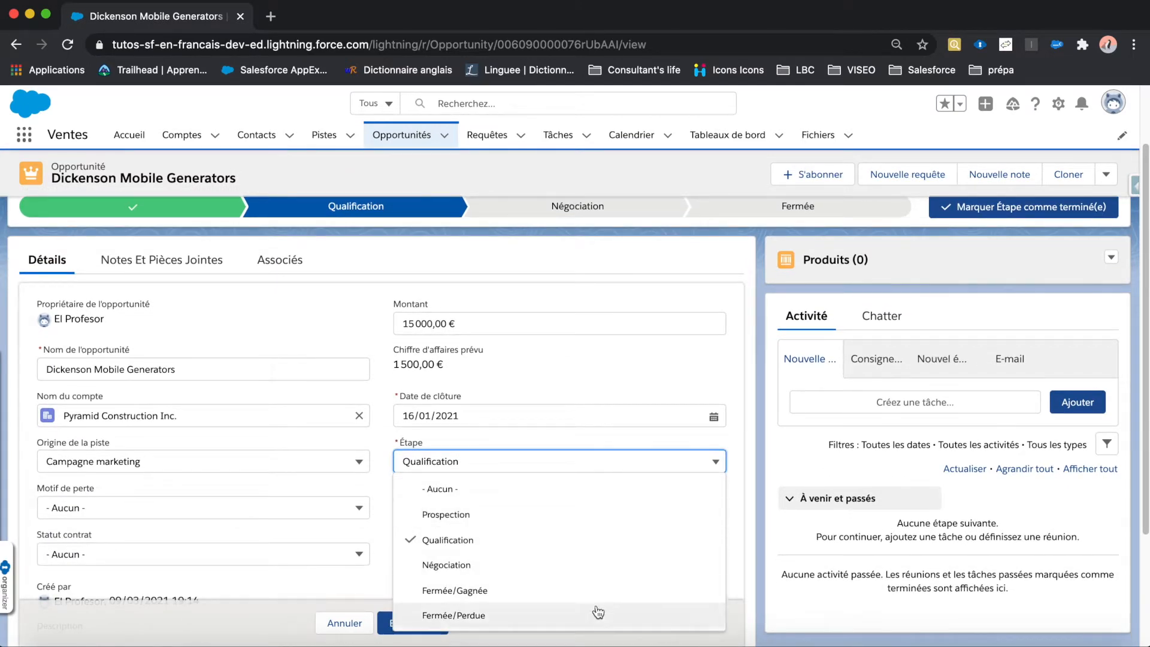
click(342, 622)
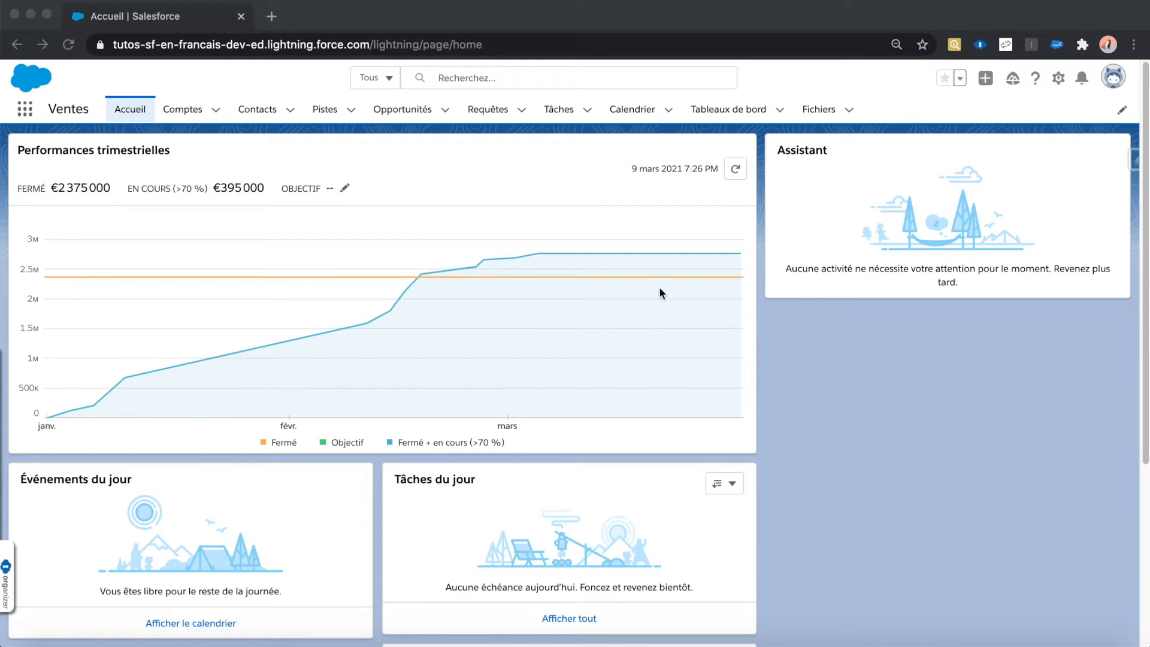
Step: Open the Salesforce setup area (Configuration) and run a quick search for "typ"
click(1059, 78)
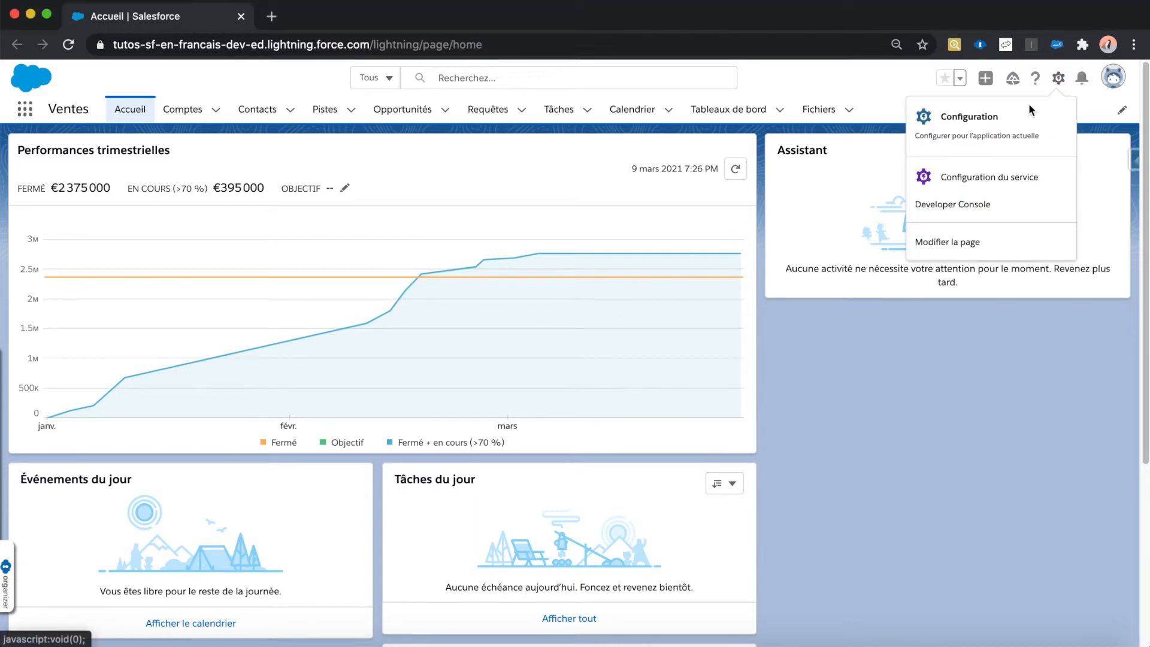
click(1009, 123)
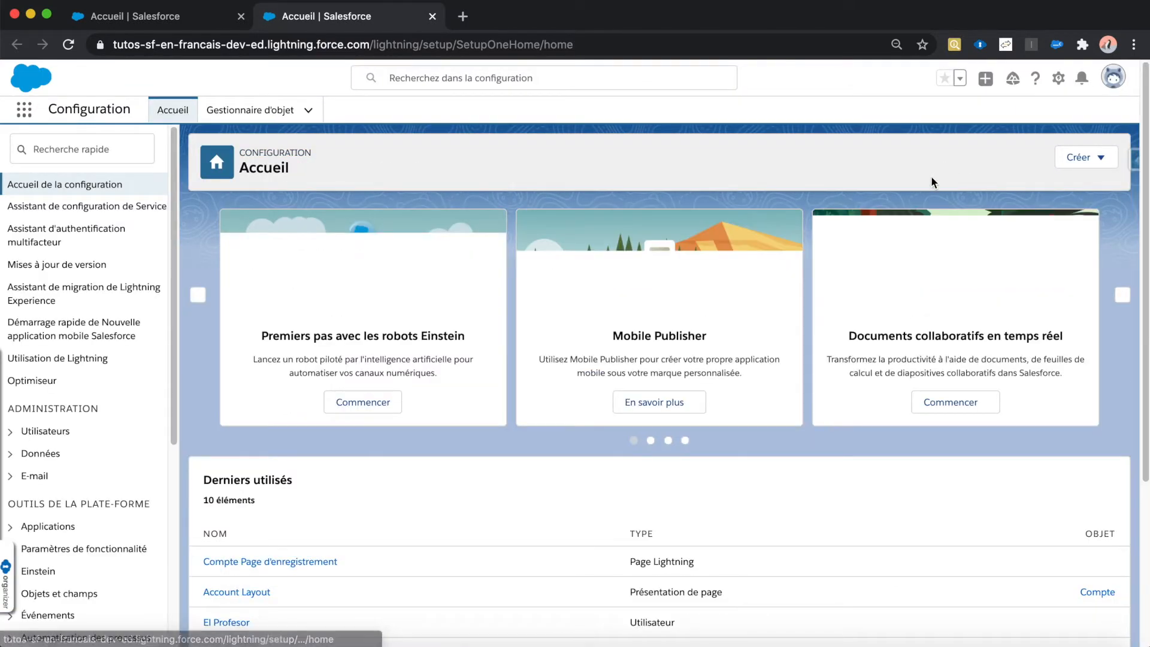
click(117, 153)
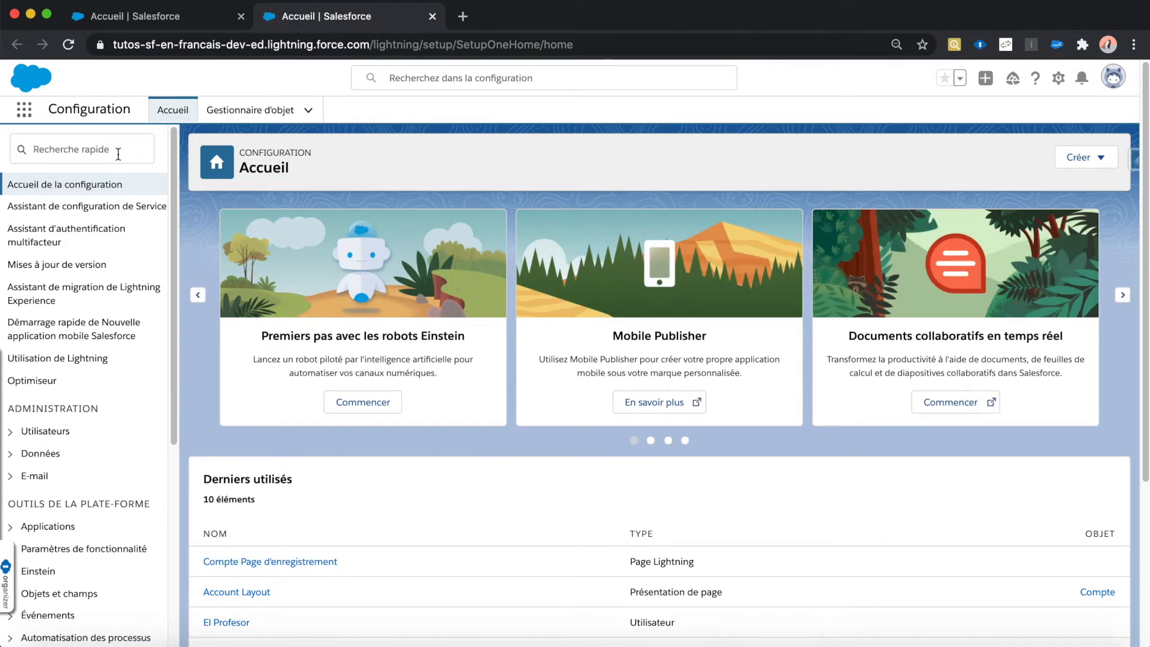
click(118, 154)
text(t)
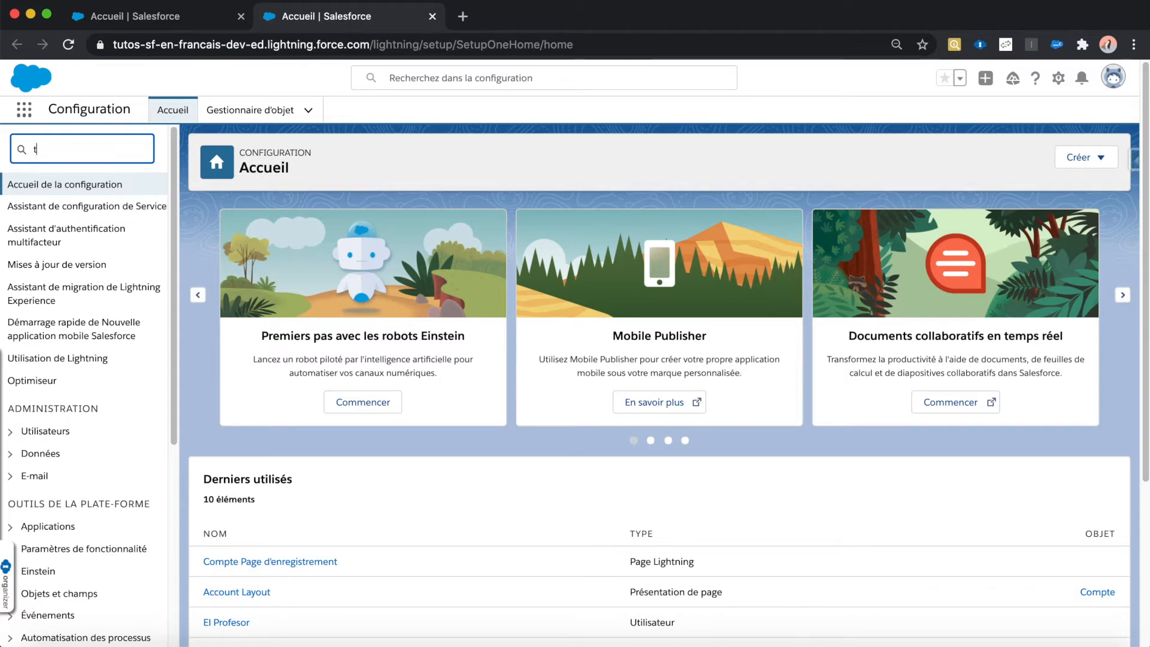
text(yp)
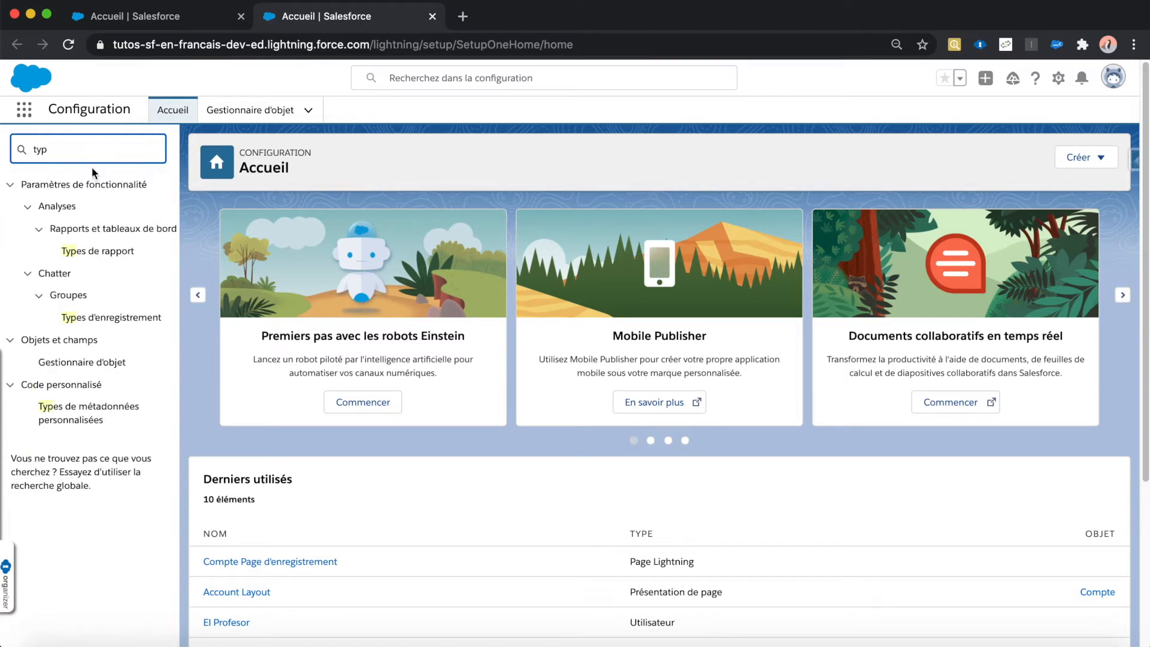
Step: Open the custom metadata types and display the records of the Enhanced Related List type
click(68, 411)
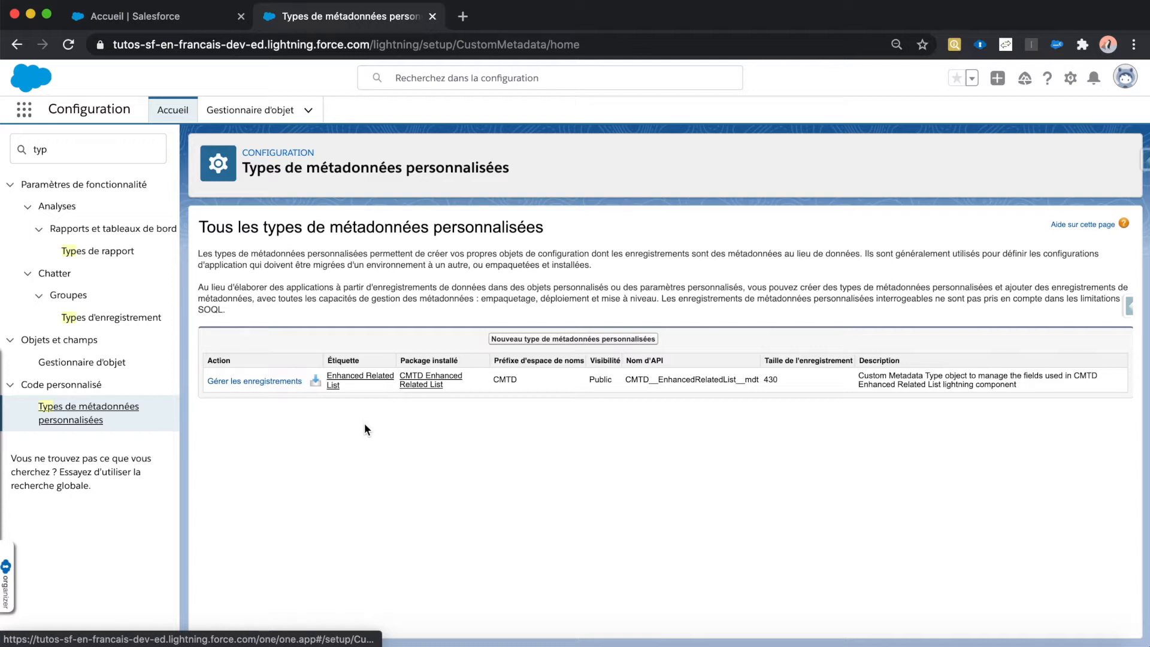
click(284, 383)
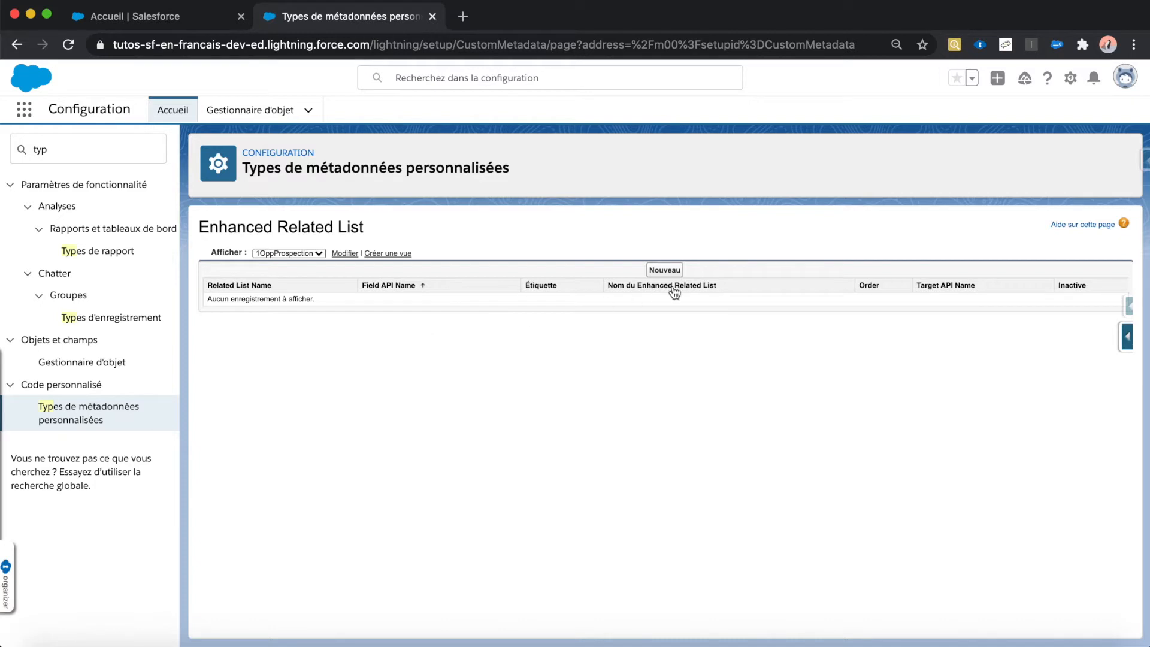
click(667, 273)
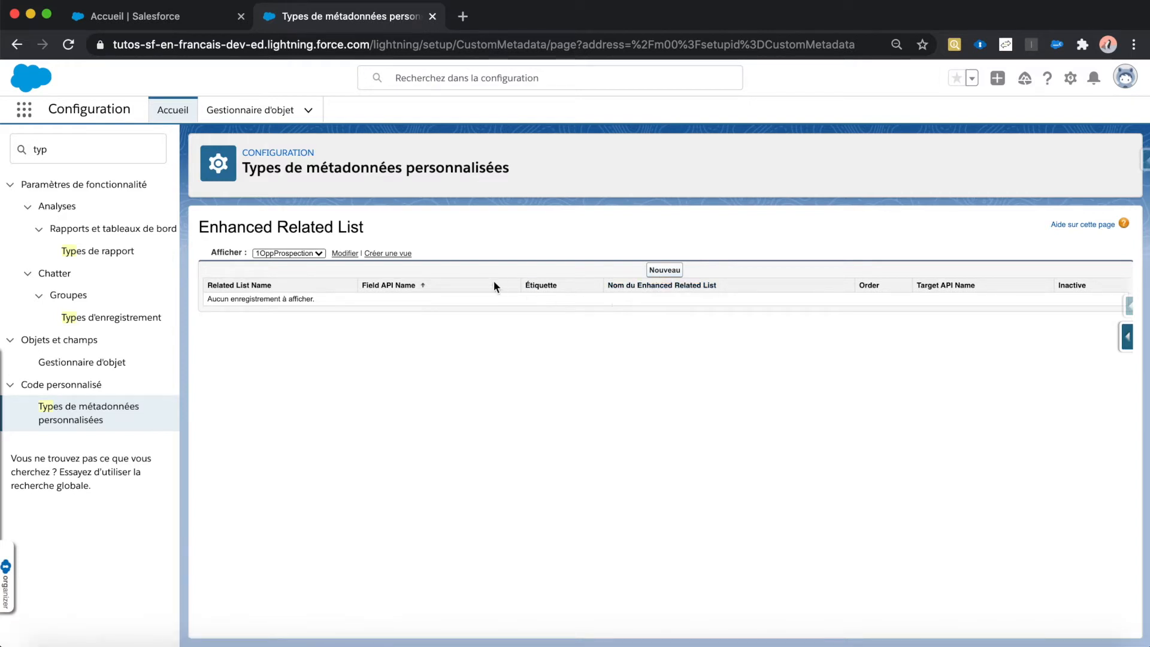
Step: Find the Comptes item by searching for "compte", open it in a separate browser tab and switch to that tab
click(24, 113)
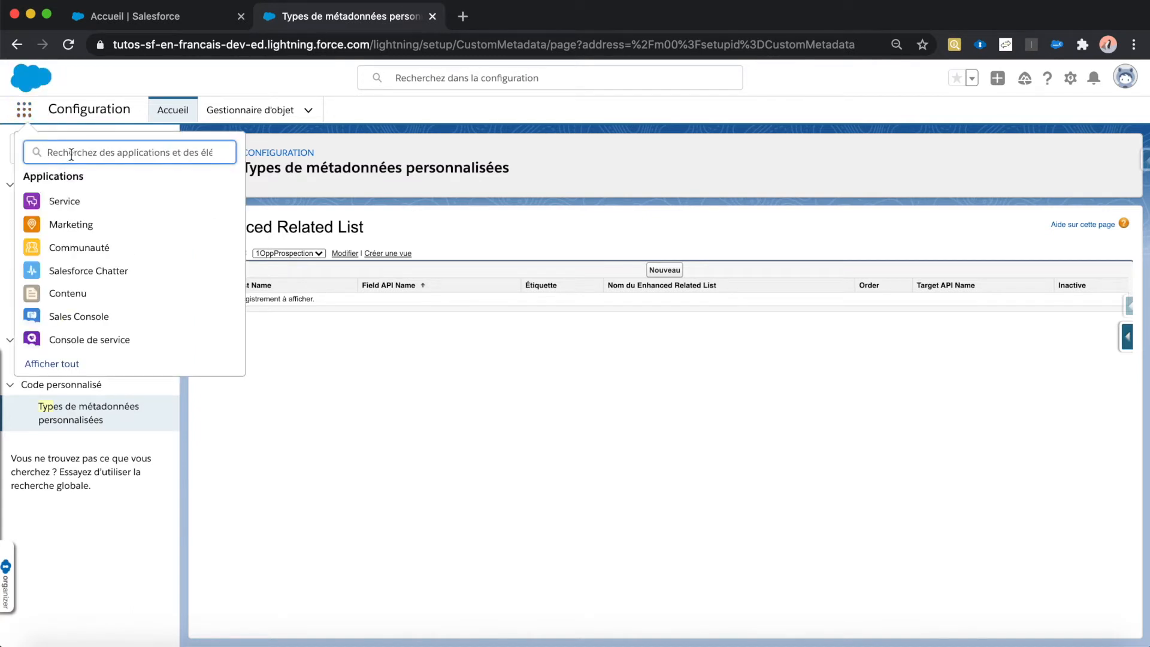
text(compte)
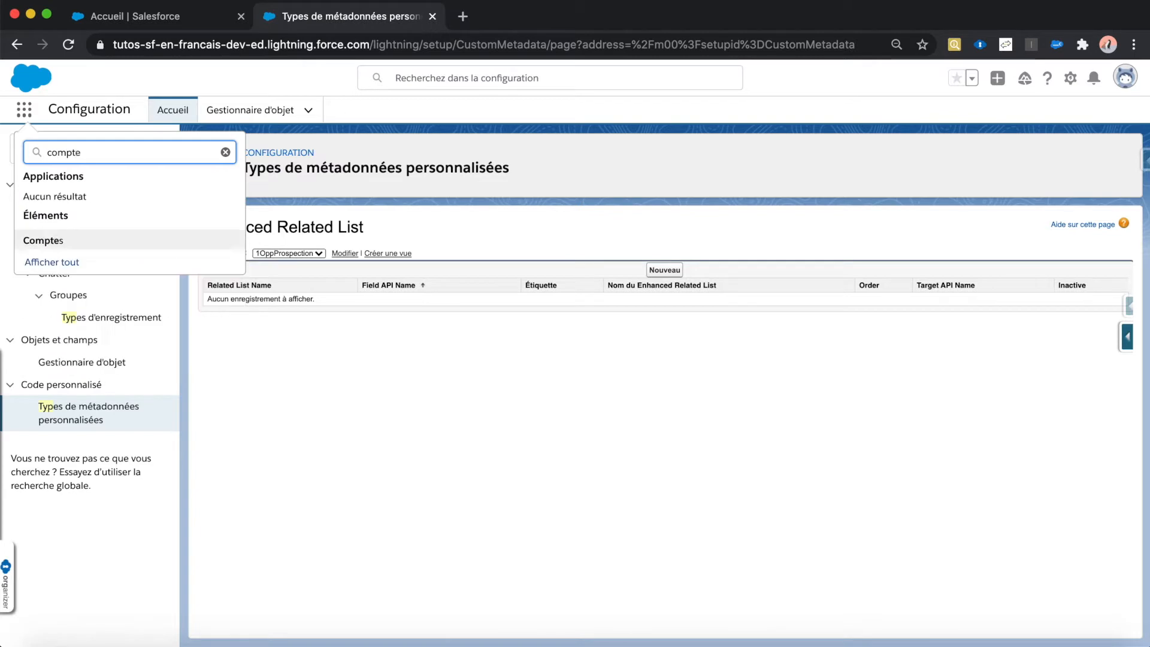
right_click(60, 244)
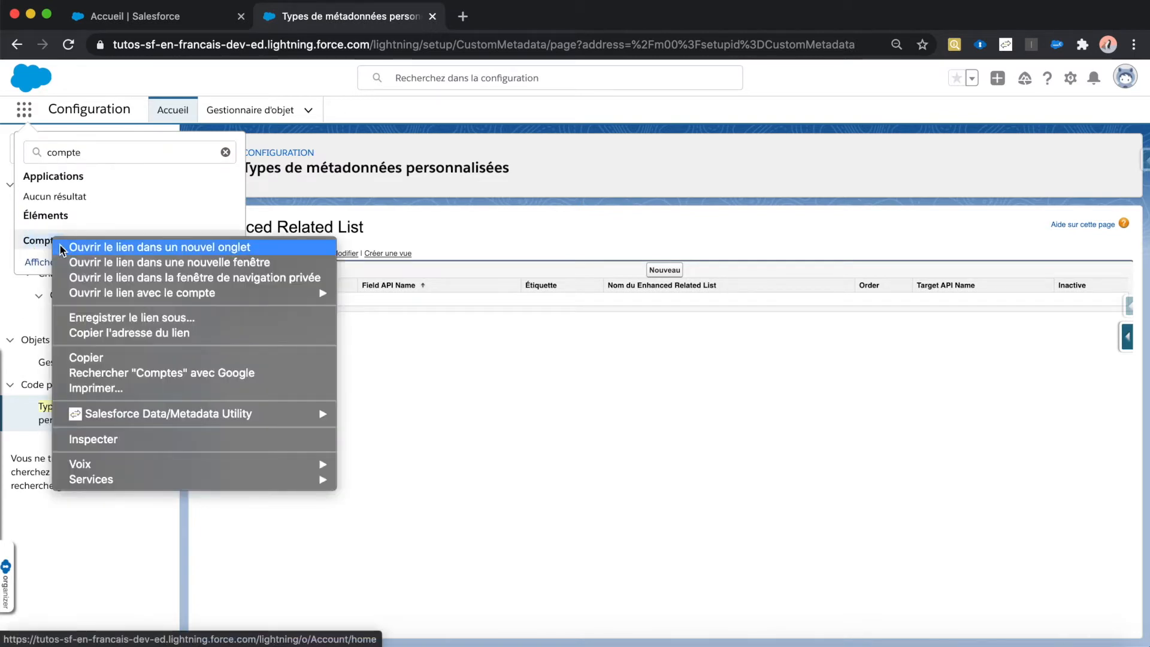
click(61, 247)
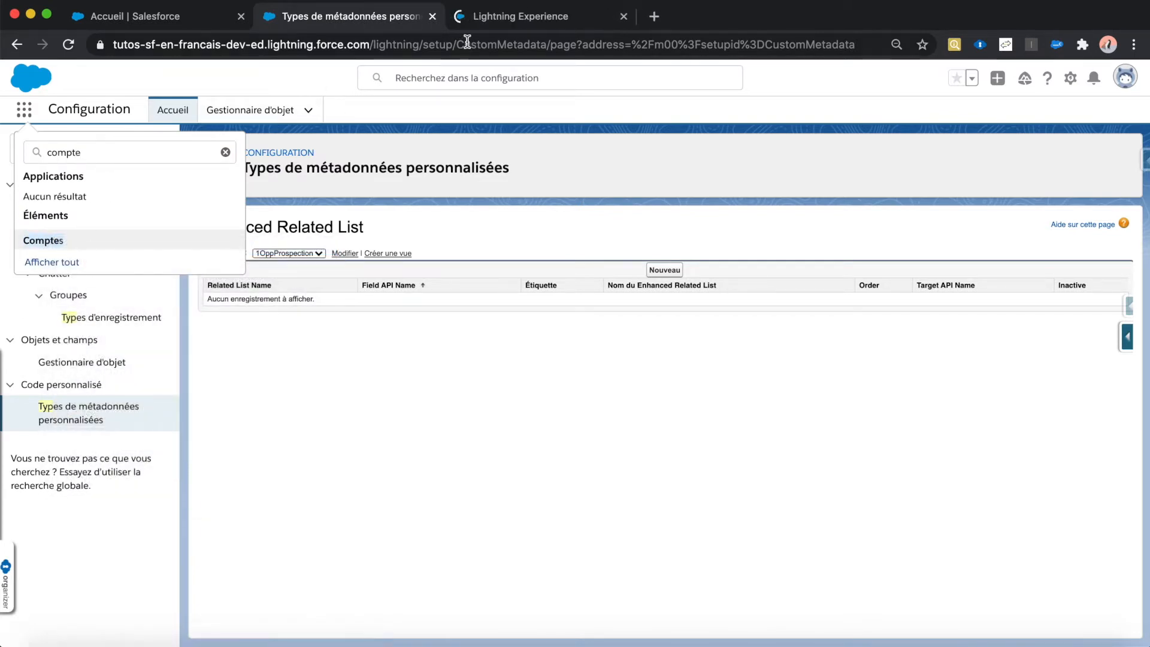
click(493, 25)
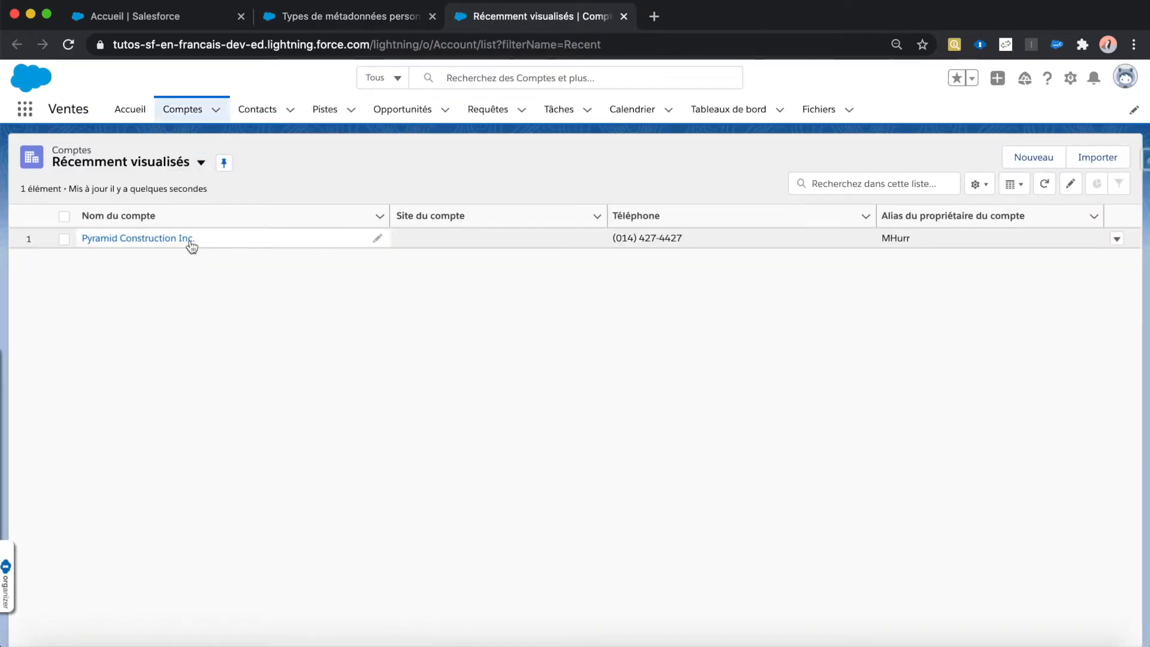
Step: Open the Pyramid Construction Inc. account and start editing its record page in the Lightning App Builder
click(157, 241)
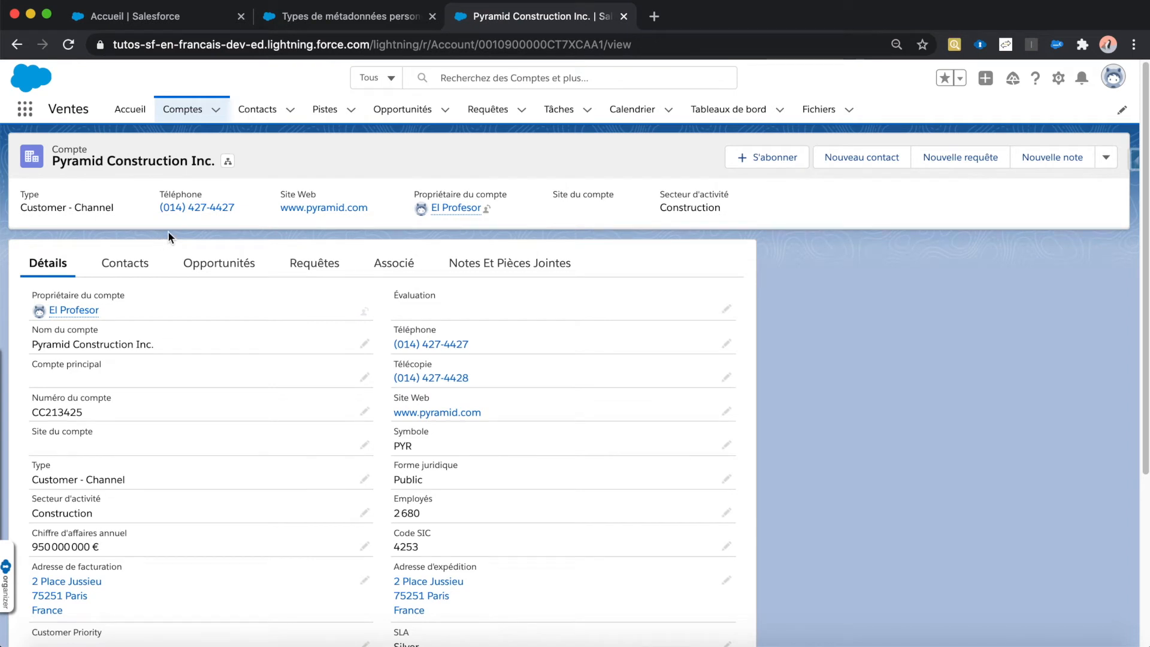
click(1059, 78)
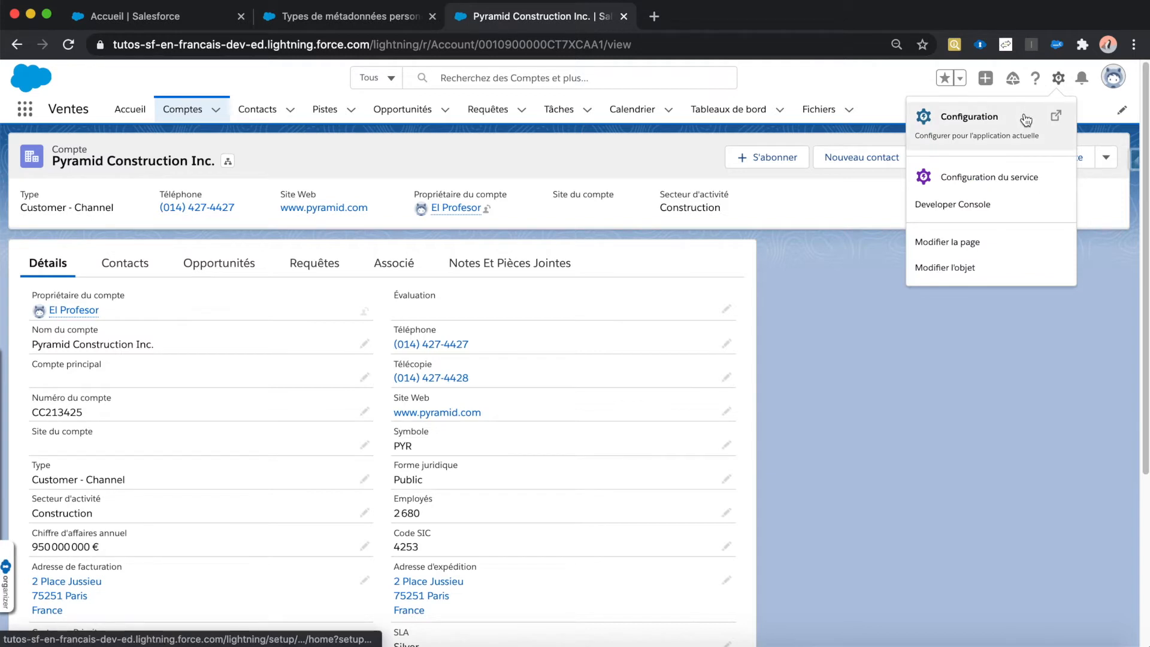
click(986, 241)
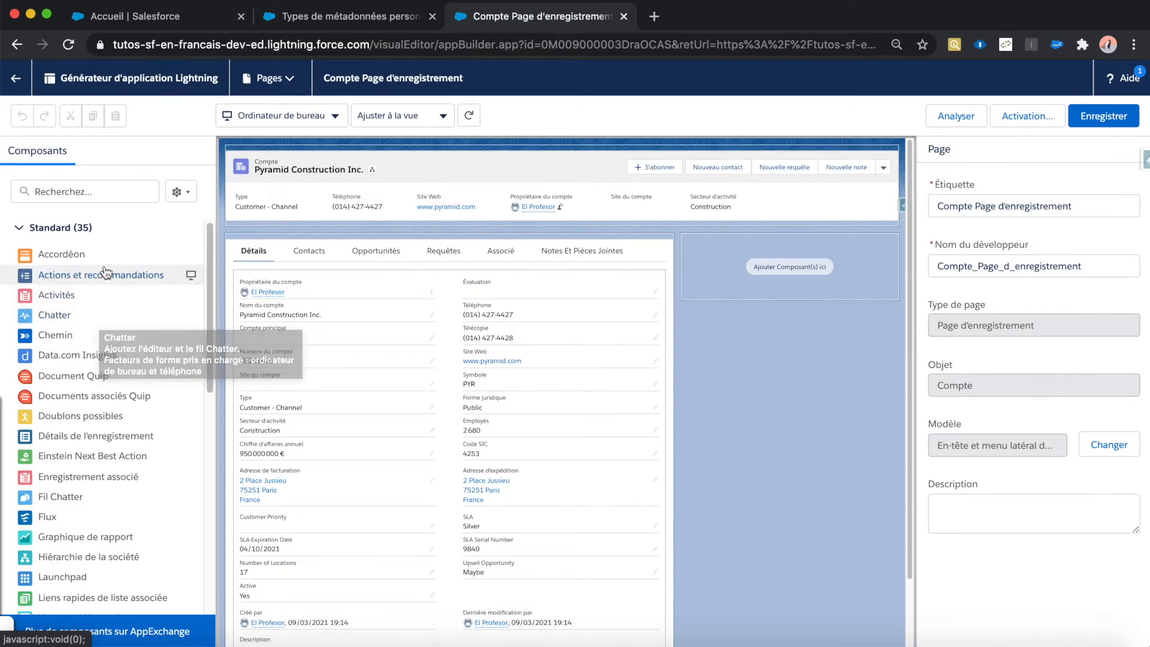
Step: Add the CMTD Enhanced Related List component to the Opportunités tab of the account page, directly below the existing opportunities list
click(355, 255)
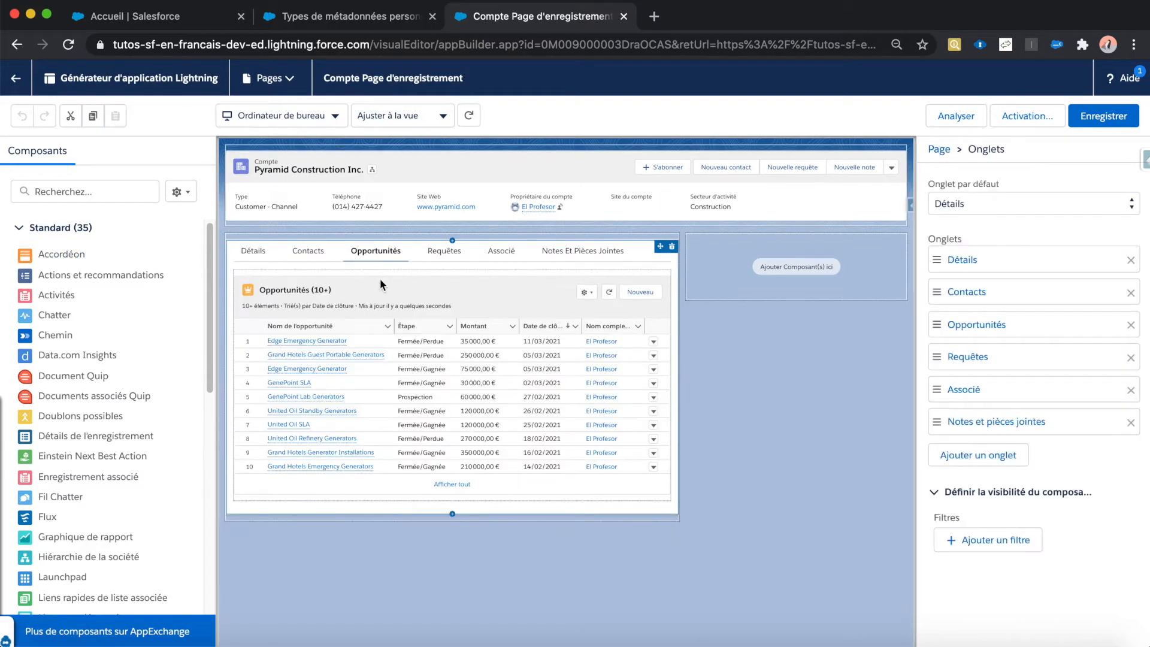
click(394, 335)
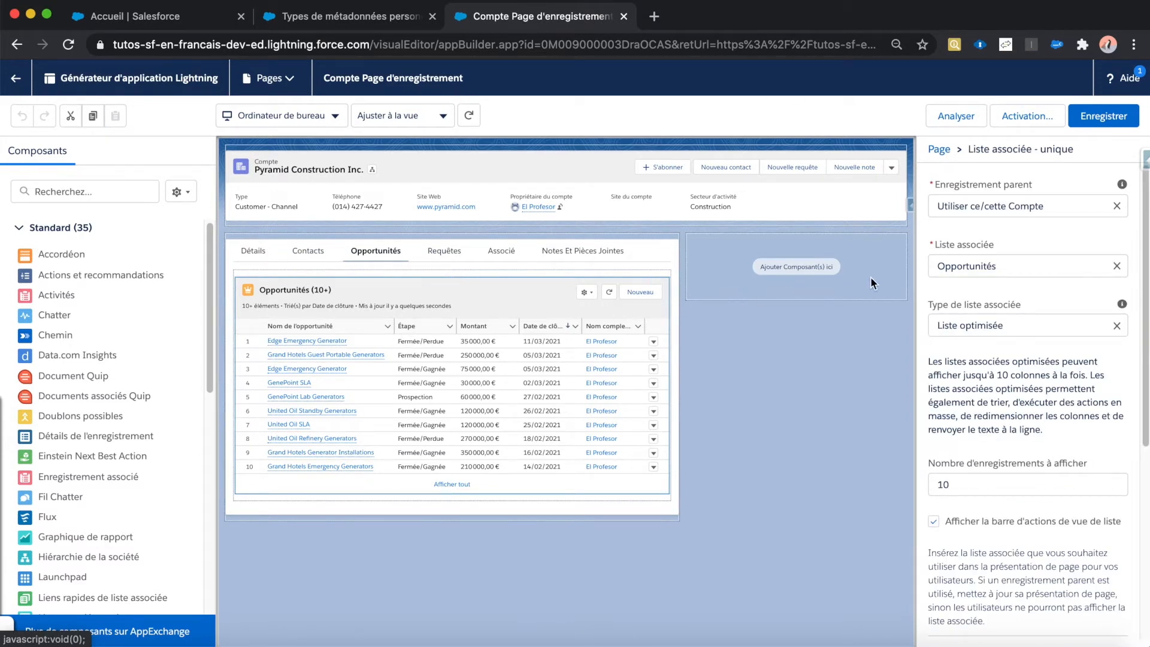
scroll(996, 286, down, 1)
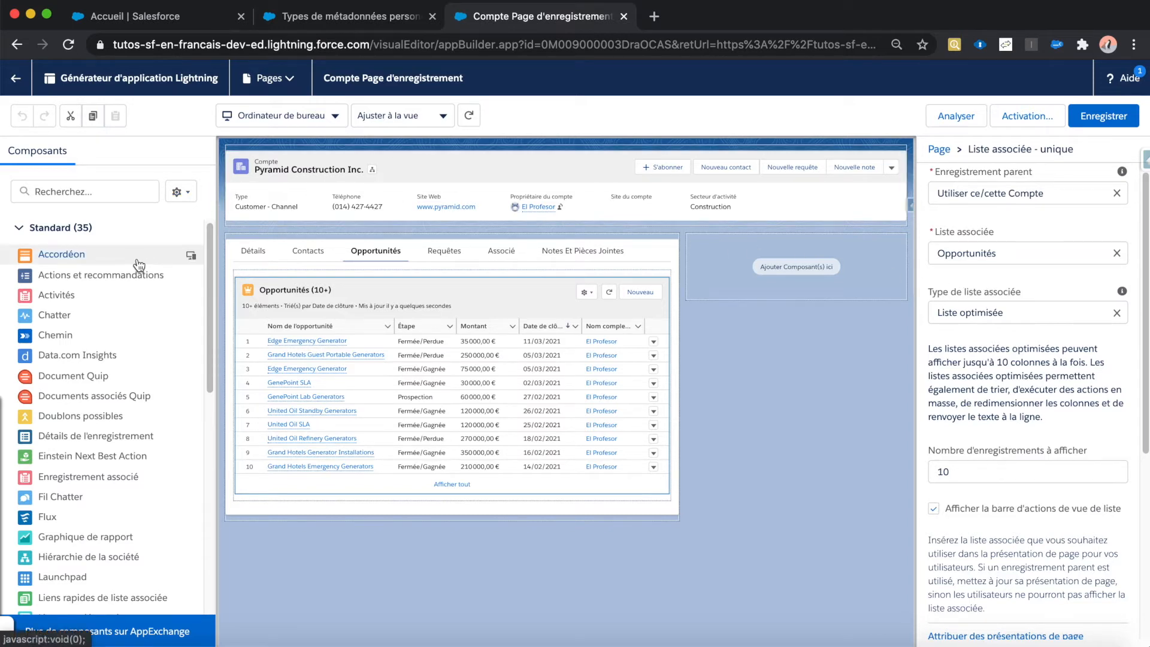
drag(206, 244, 185, 519)
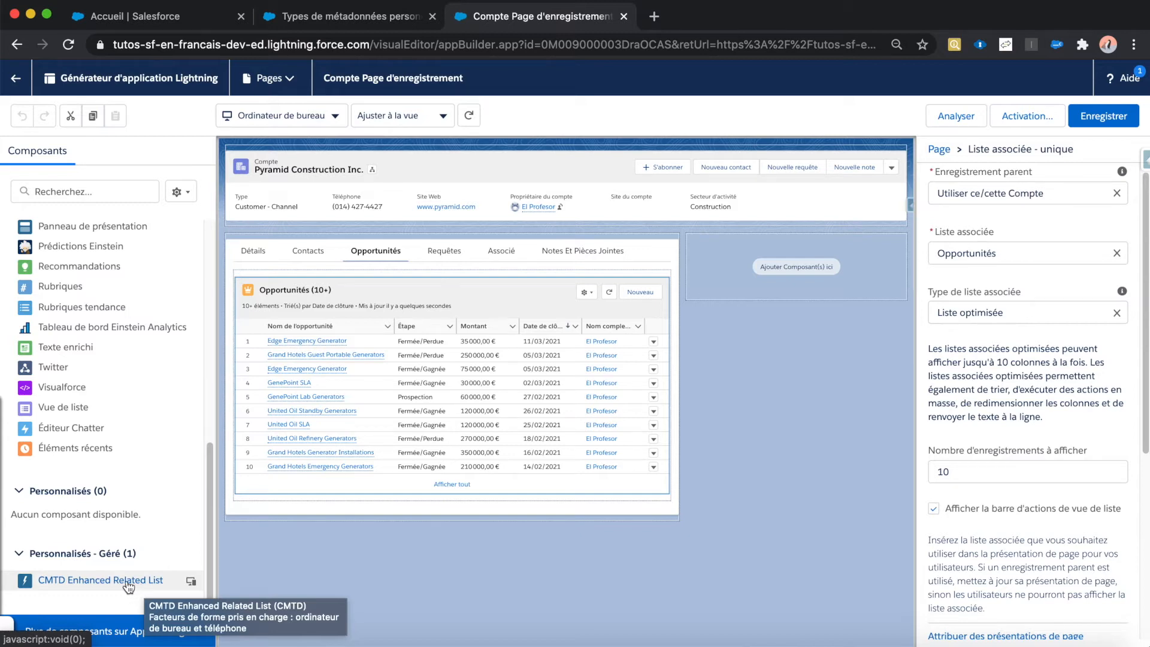
drag(126, 587, 299, 489)
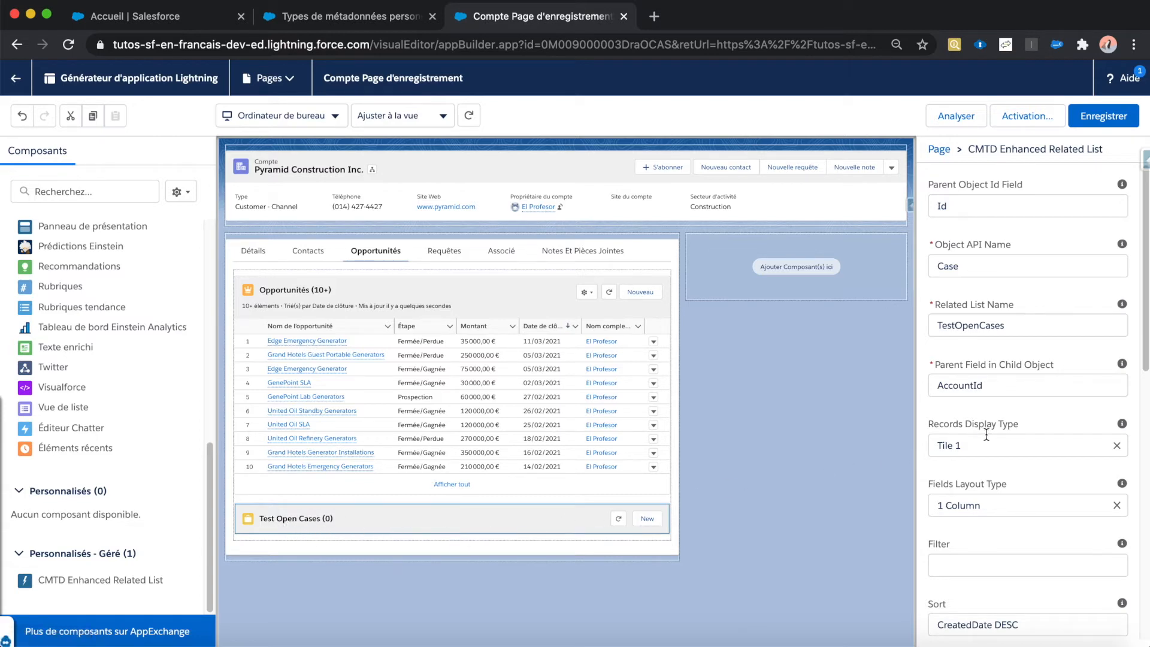
Step: Compare the properties of the new CMTD Enhanced Related List component with those of the standard Opportunités related list
scroll(990, 434, down, 1)
scroll(995, 434, down, 1)
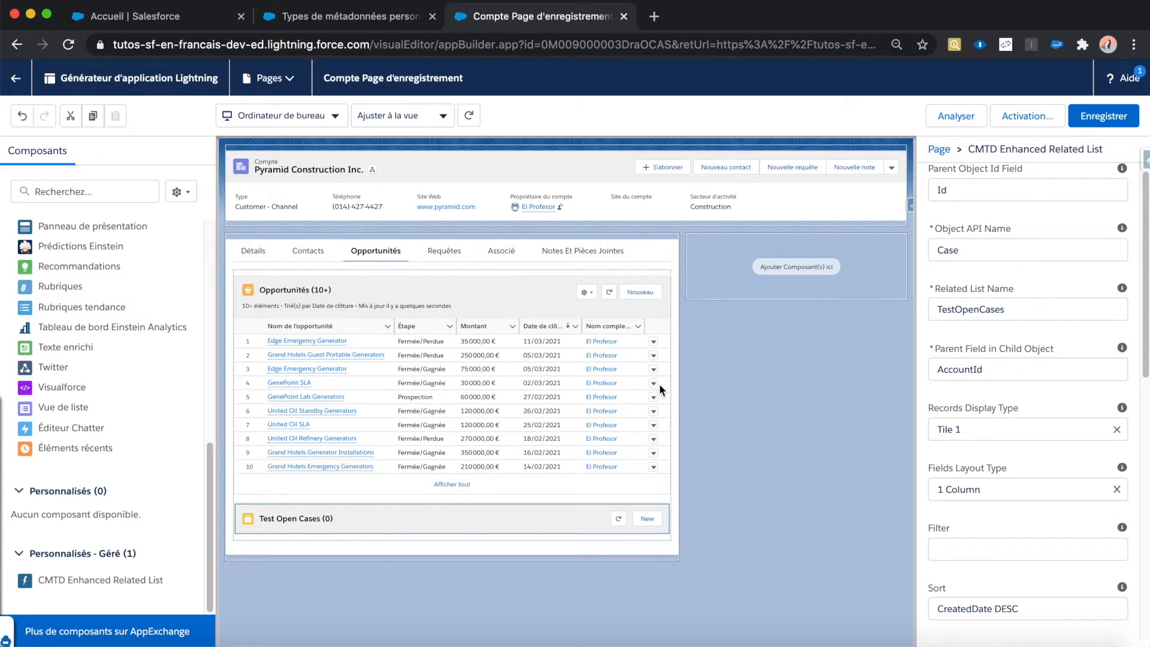
click(574, 379)
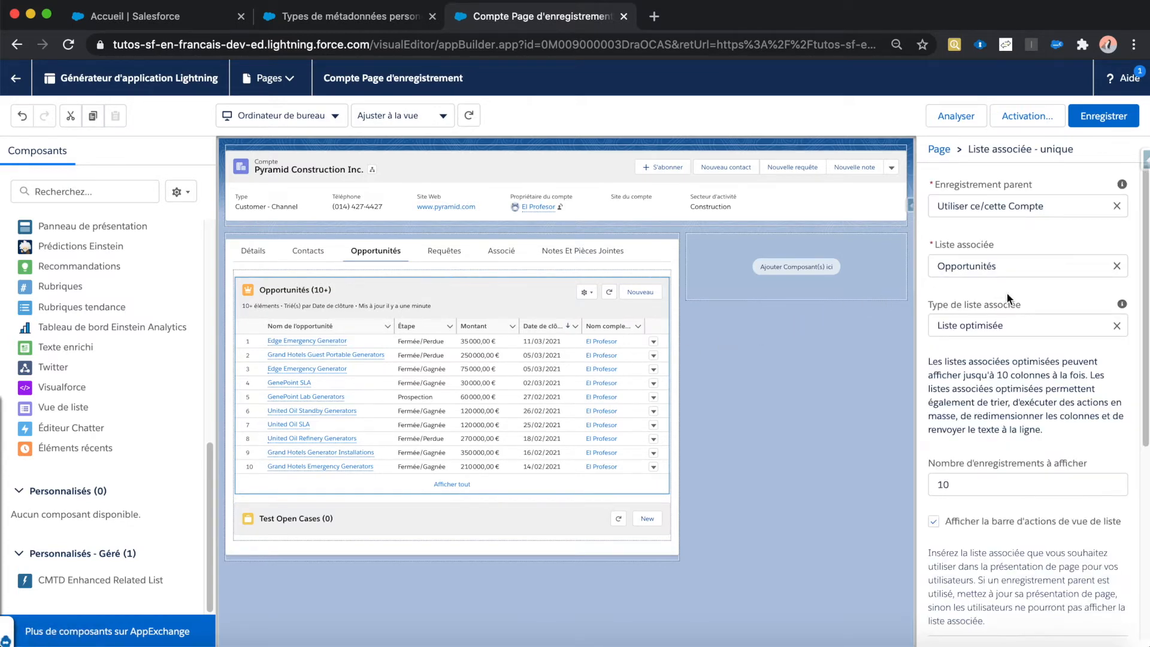
scroll(1001, 284, down, 2)
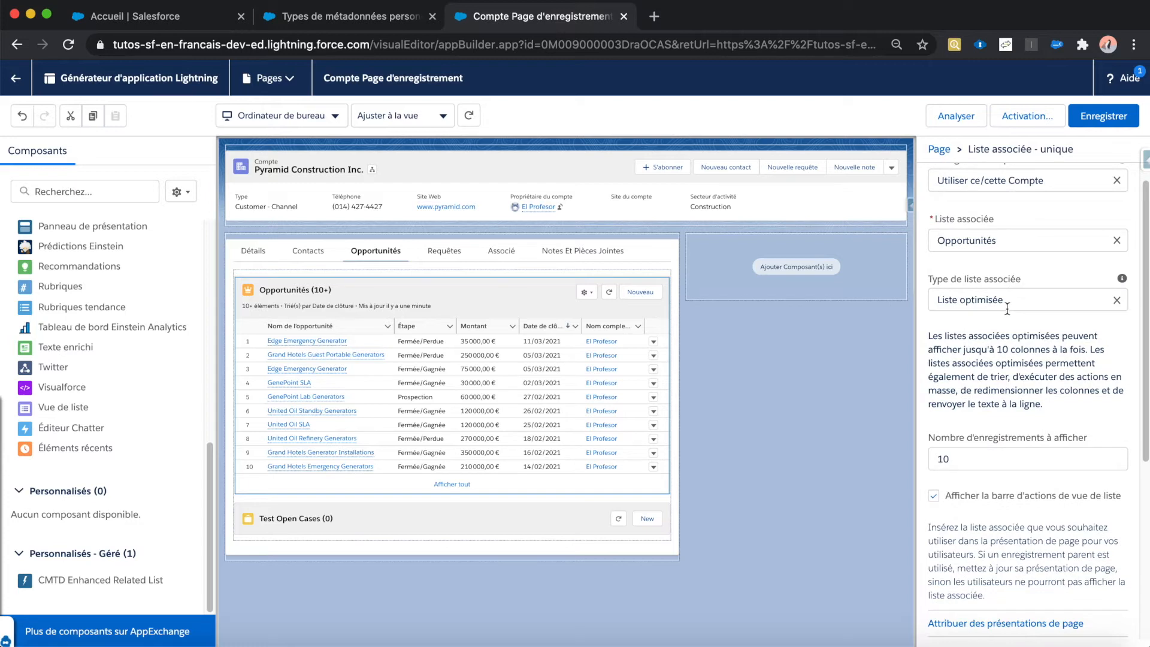
click(539, 519)
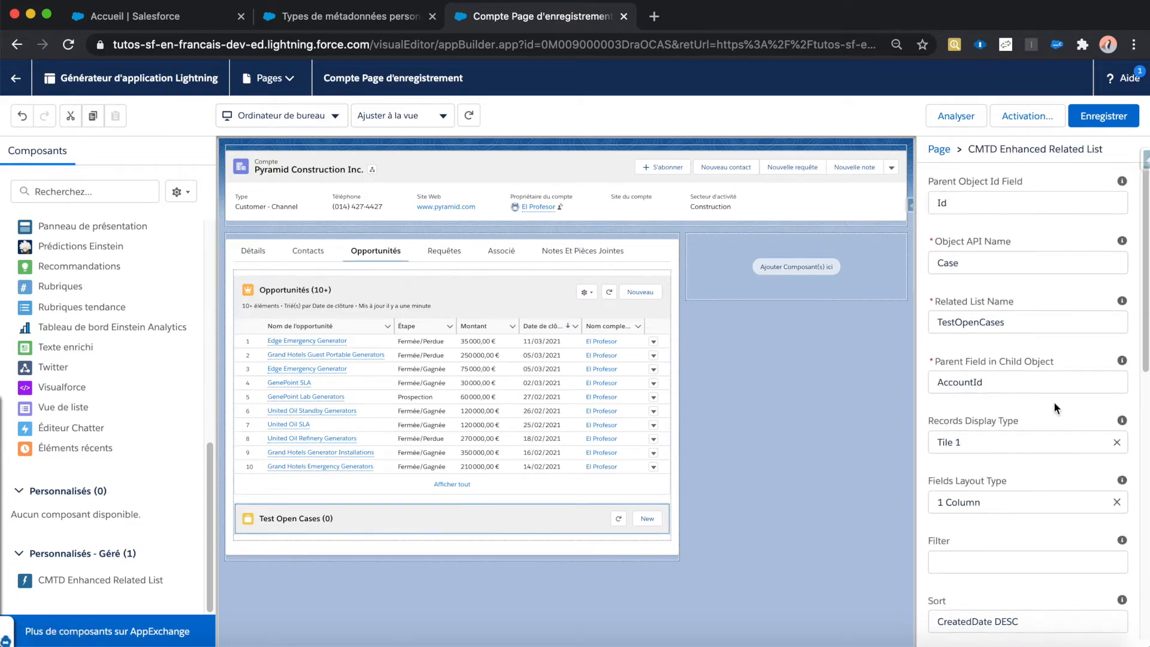
scroll(1055, 408, down, 1)
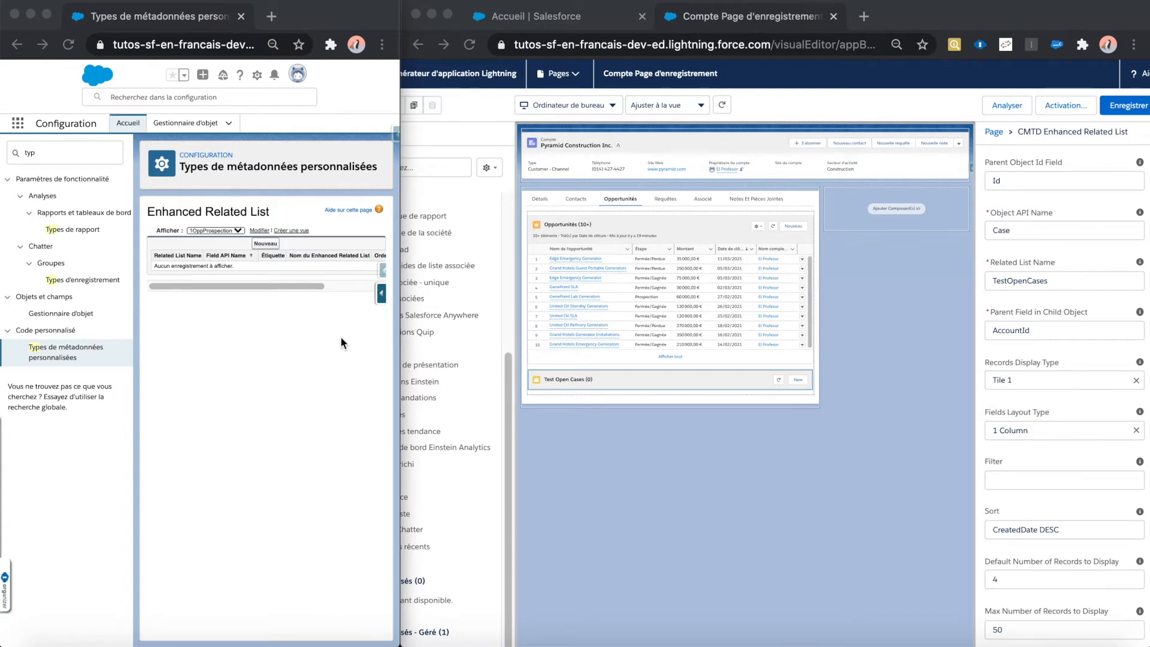
Step: Create a new Enhanced Related List metadata record and set its Related List Name to OppProspection
click(281, 332)
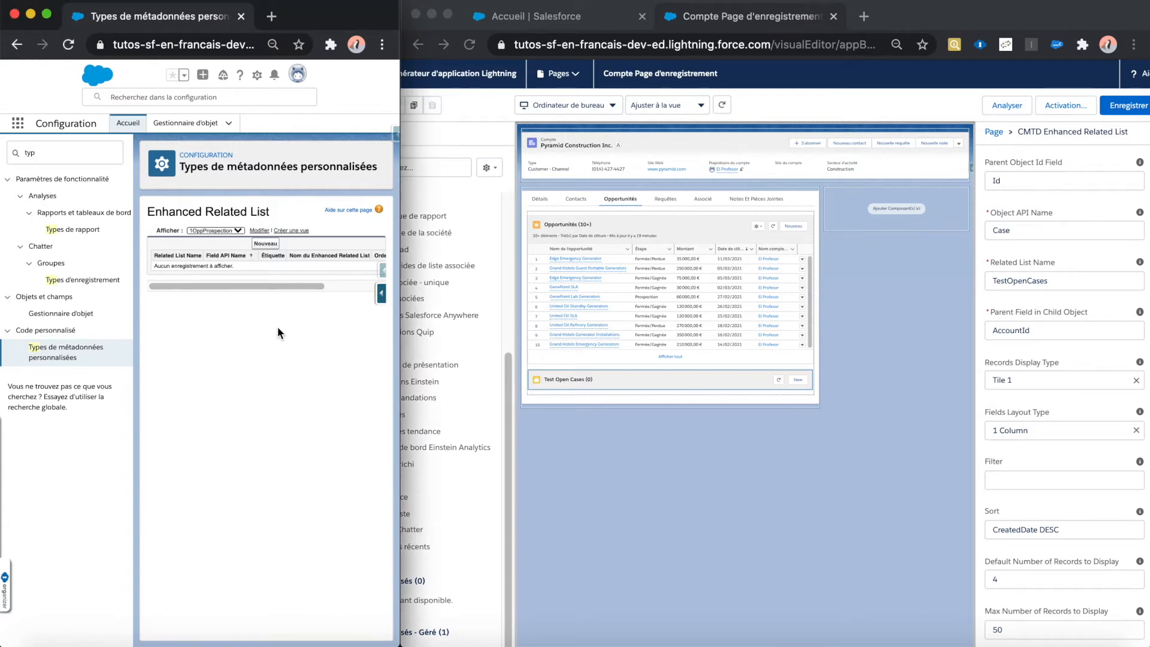
click(267, 244)
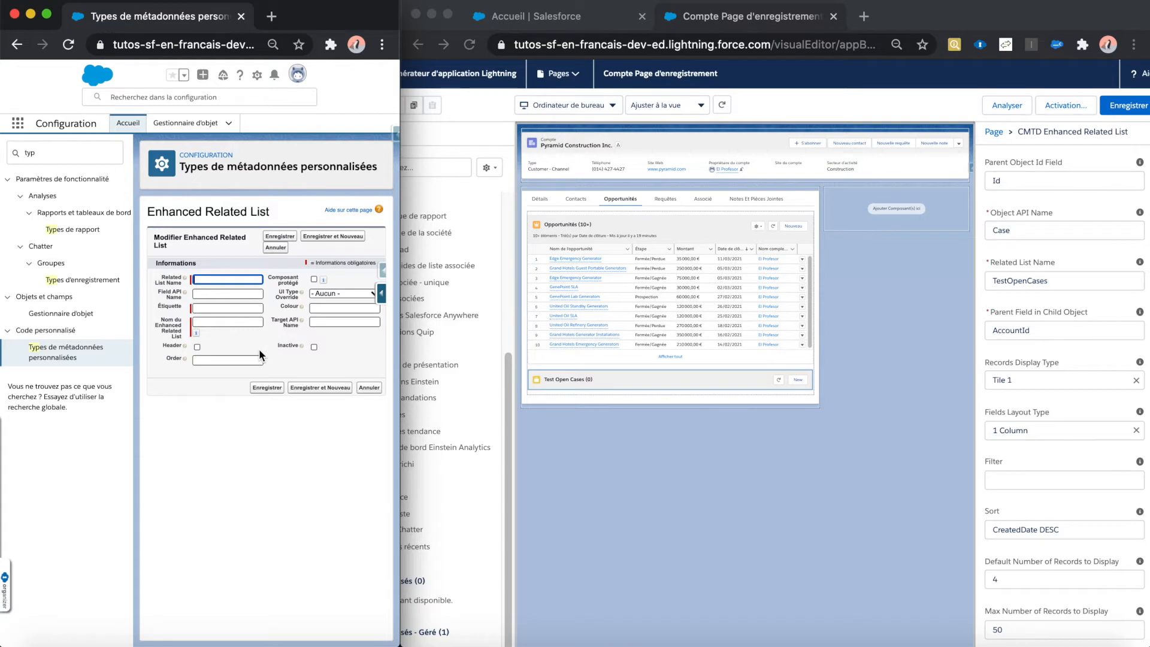
click(253, 282)
click(238, 291)
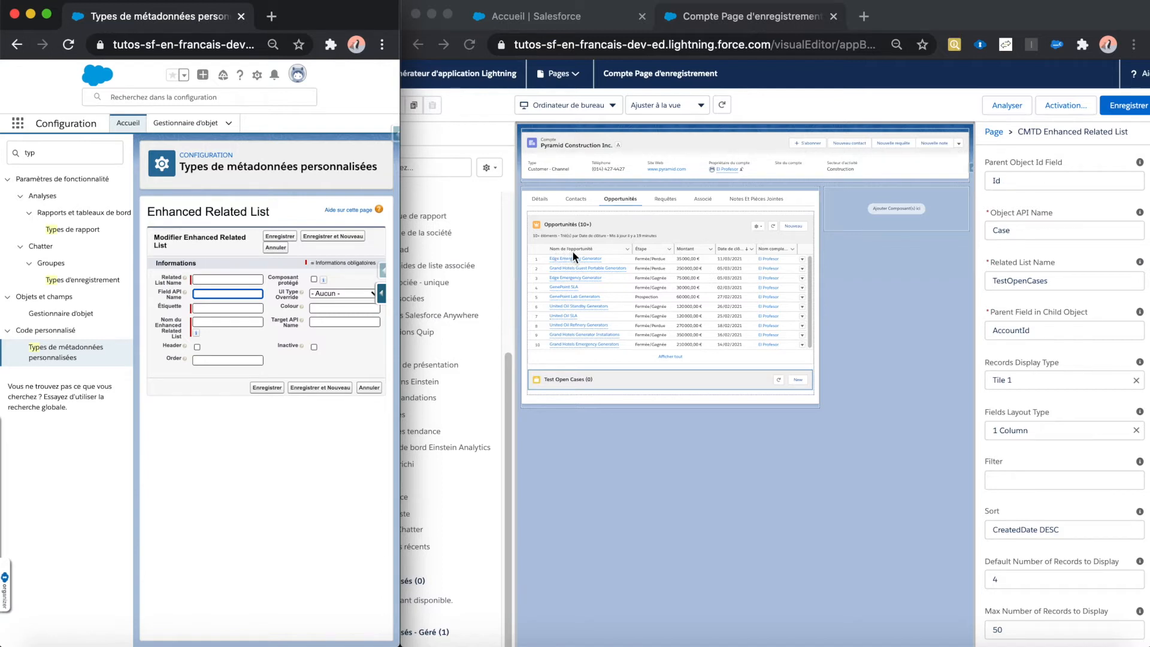
click(219, 308)
click(213, 294)
click(214, 307)
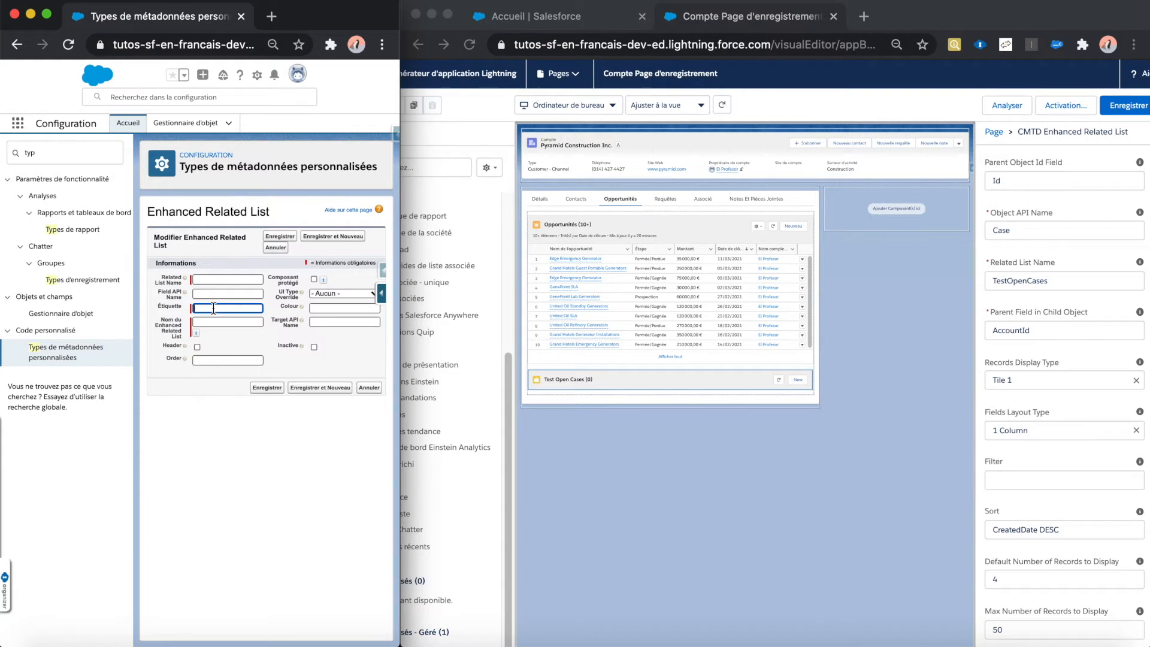
click(215, 321)
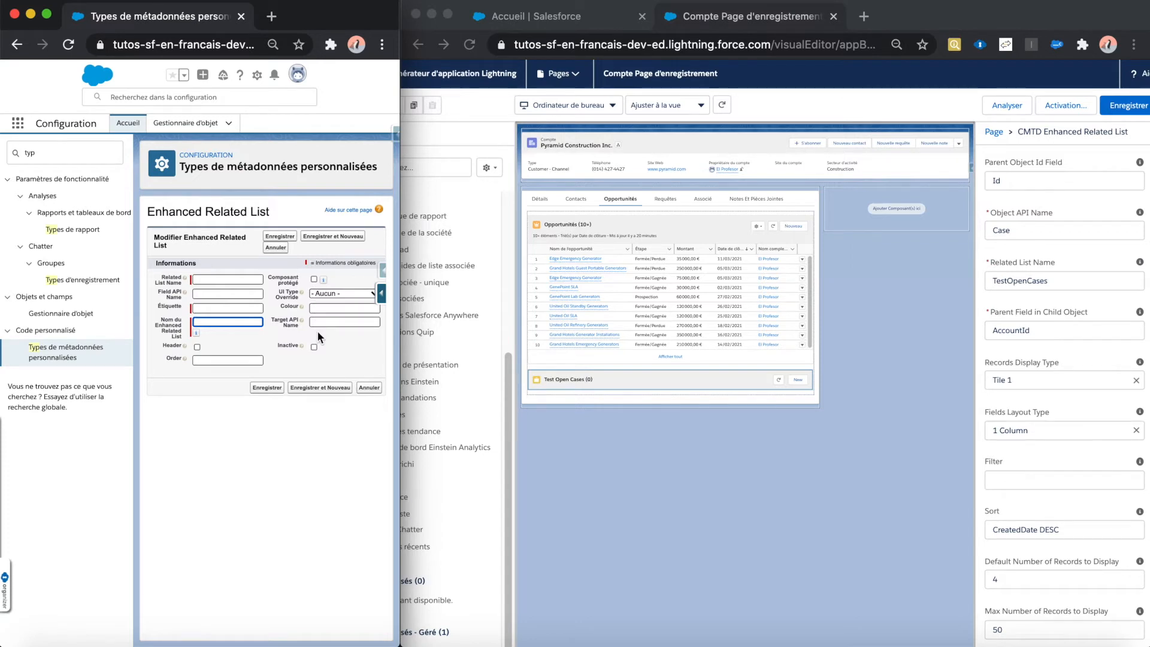
click(240, 280)
text(OppProspection)
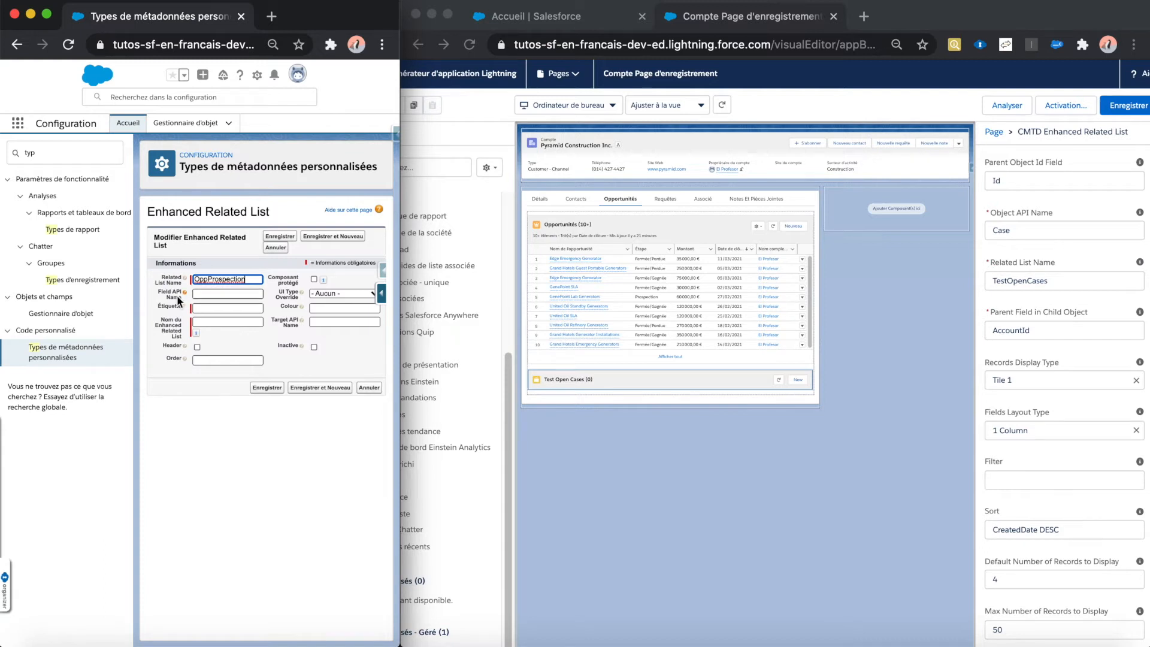
Step: Search the app launcher for "opp", open Opportunités in a new window and move it into the page builder's browser window
click(209, 293)
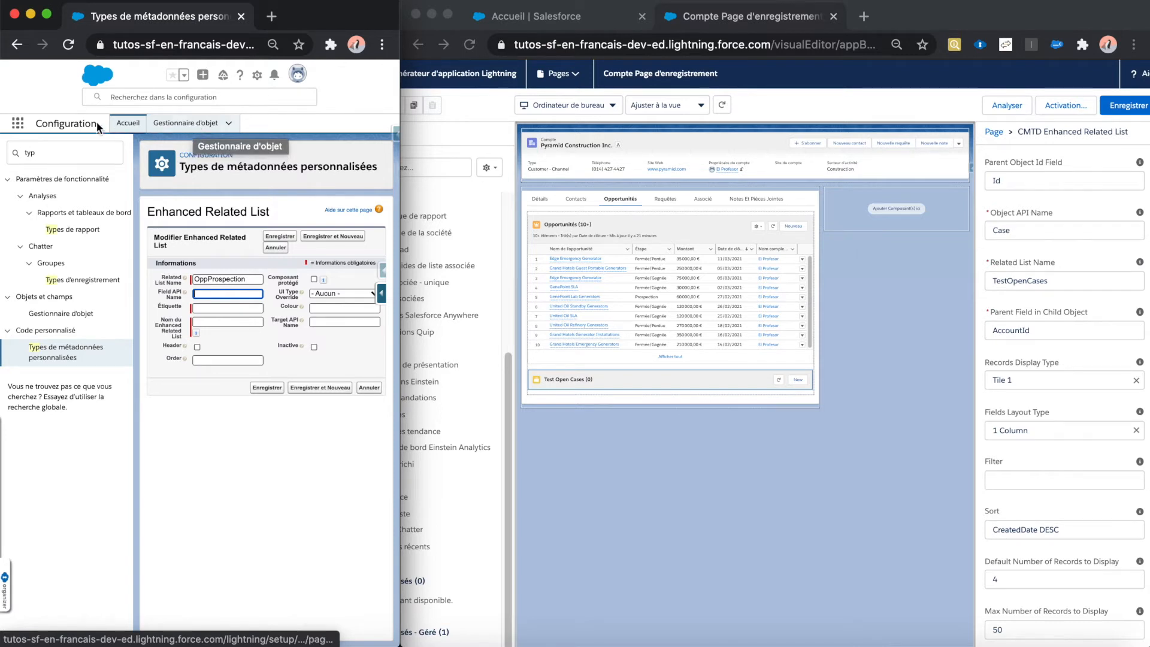
click(20, 124)
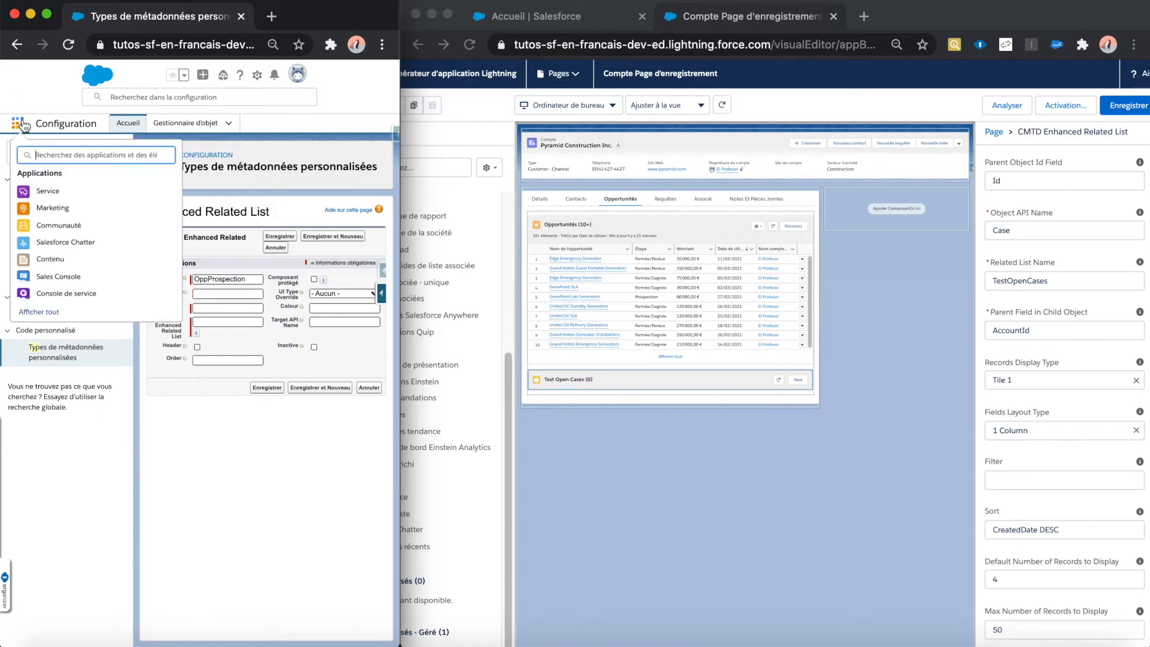
text(opp)
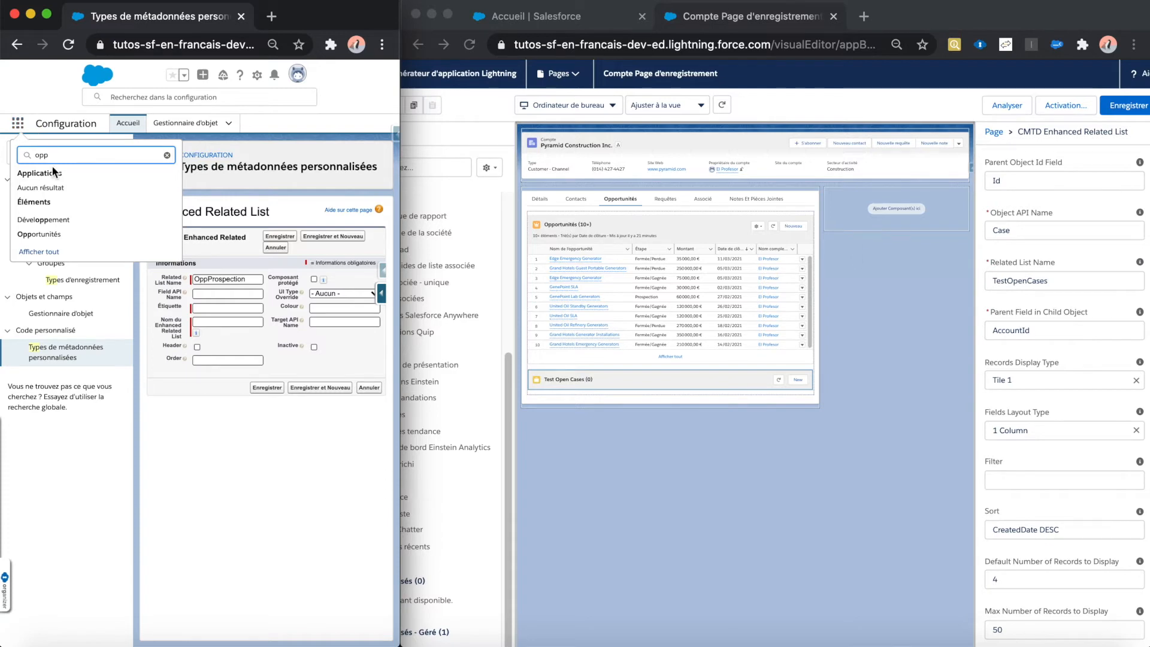
right_click(45, 231)
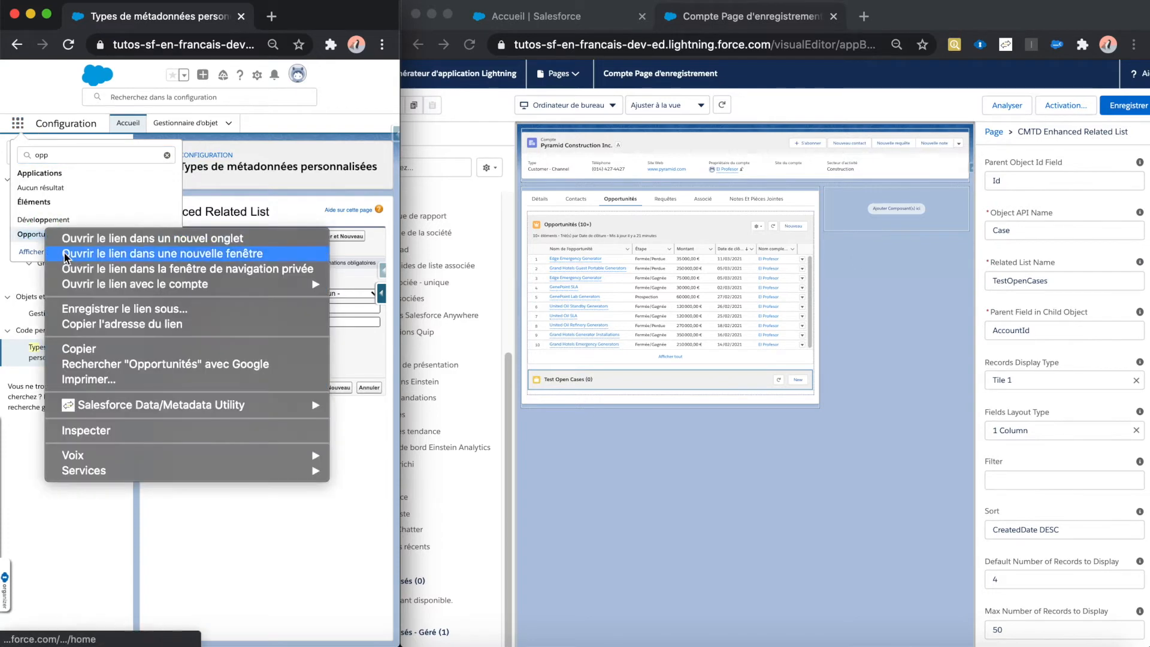
click(65, 253)
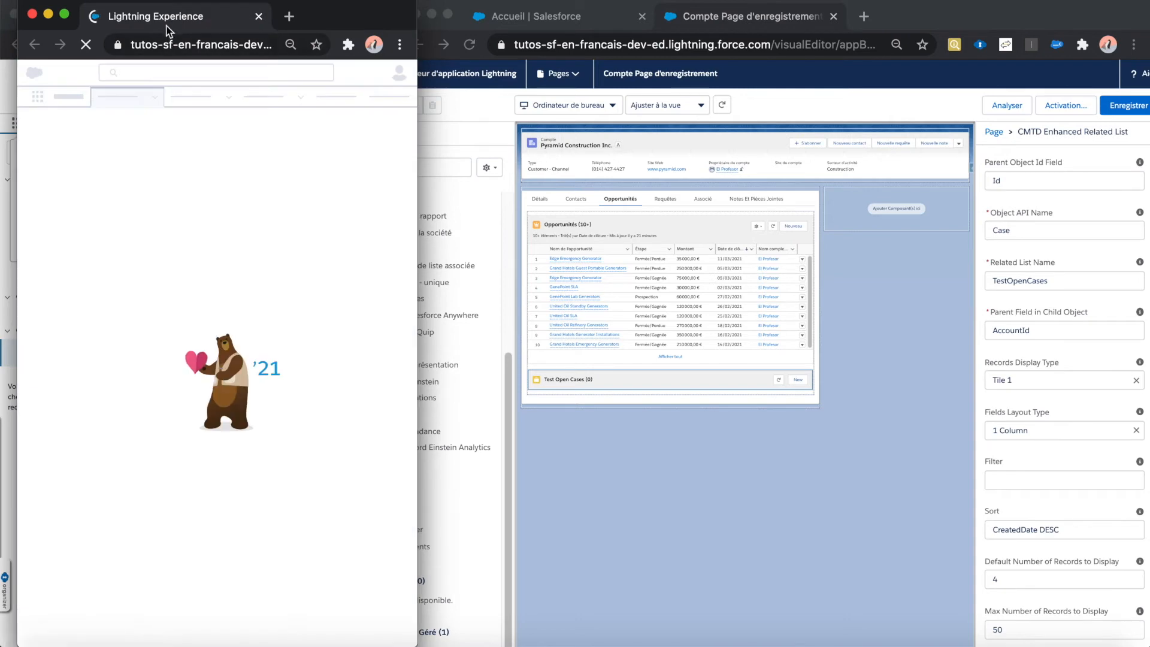
drag(168, 27, 833, 24)
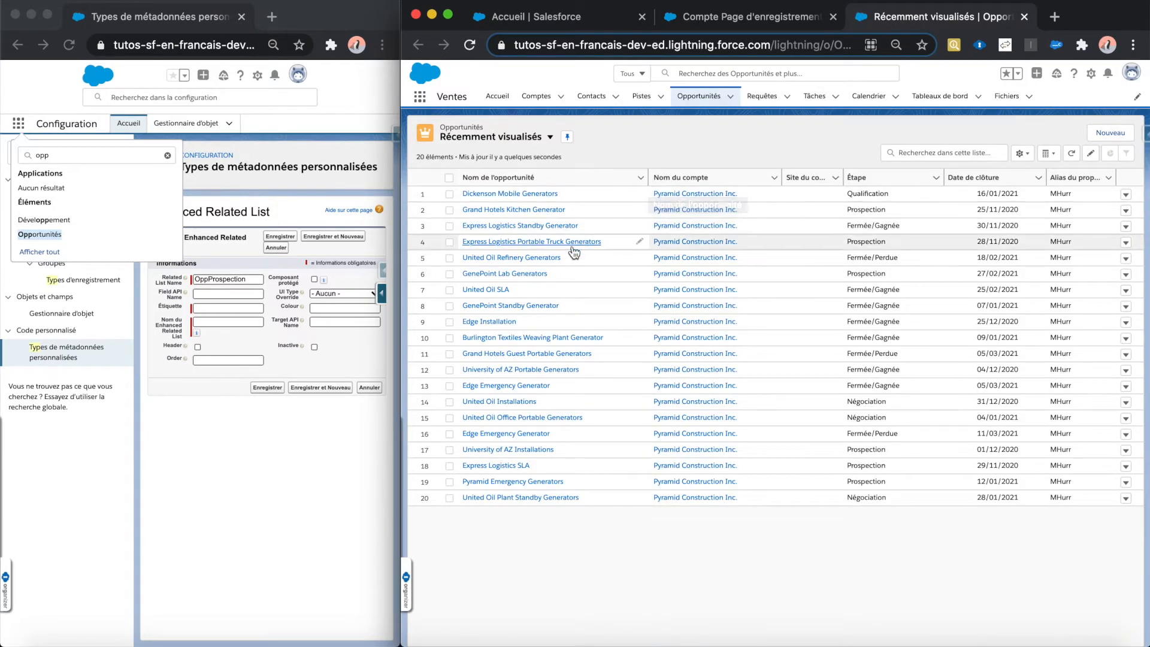
Step: Open the GenePoint Lab Generators opportunity and show the API names beneath its field labels
click(528, 274)
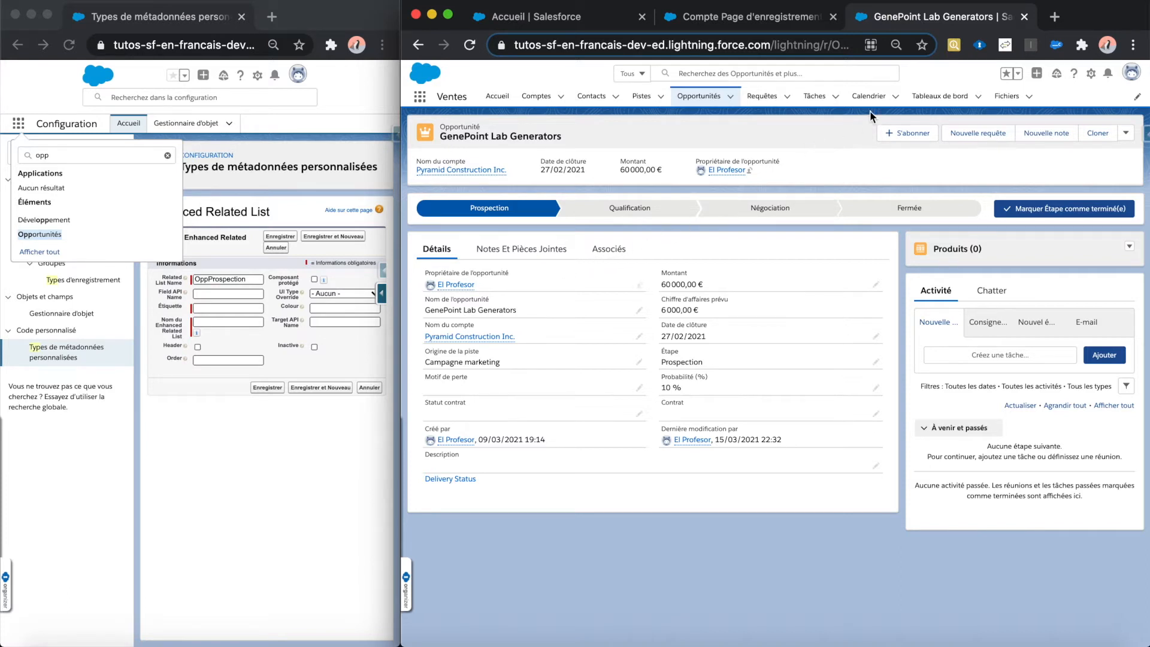
click(1055, 52)
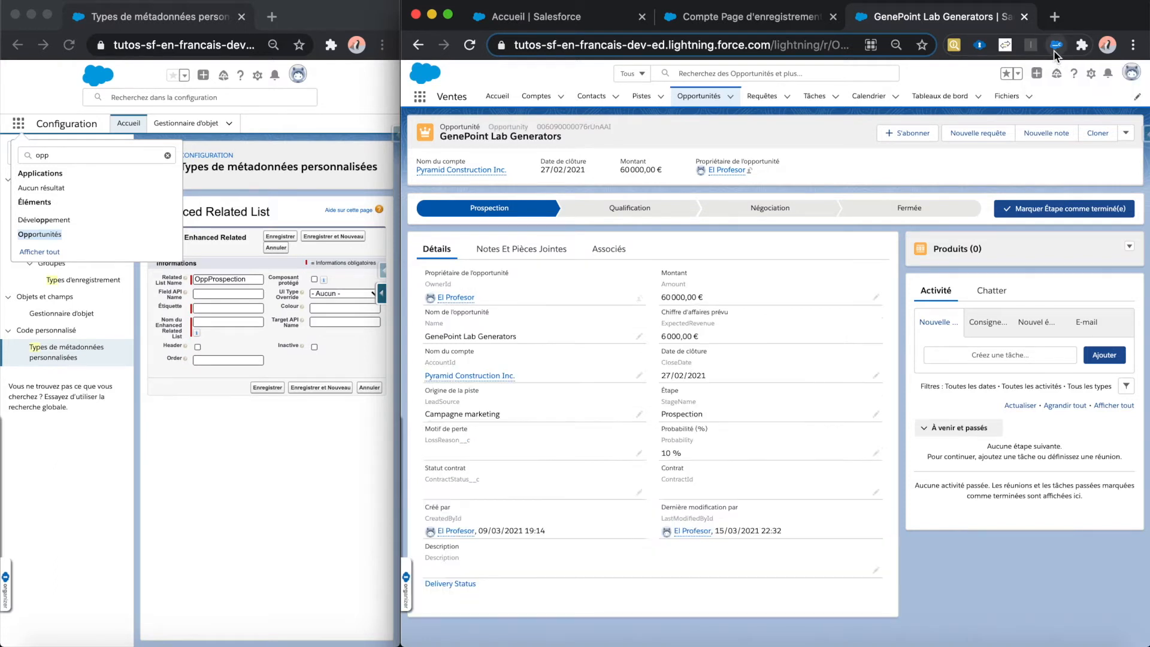
drag(717, 325, 658, 324)
click(681, 284)
triple_click(681, 284)
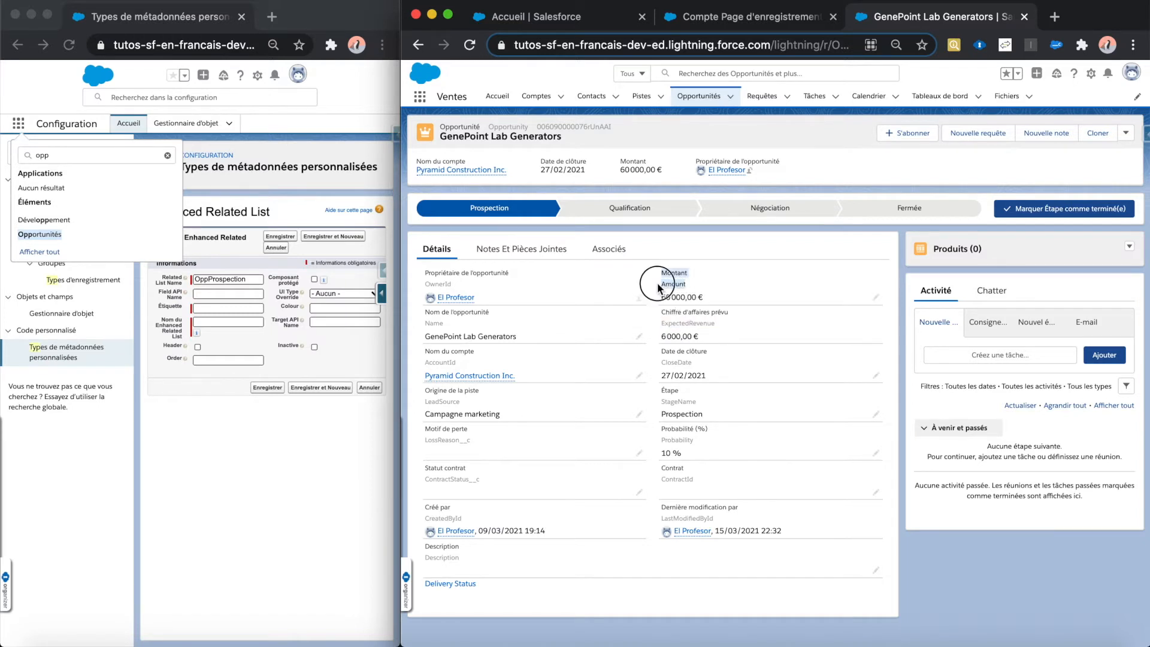
click(704, 279)
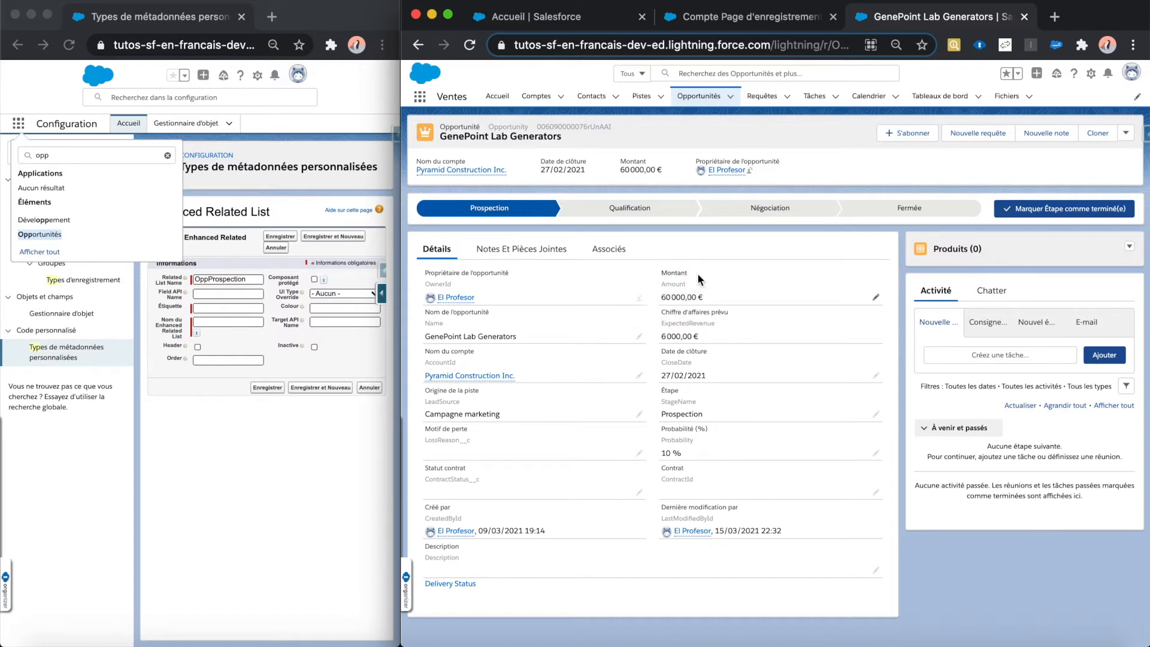
click(1058, 47)
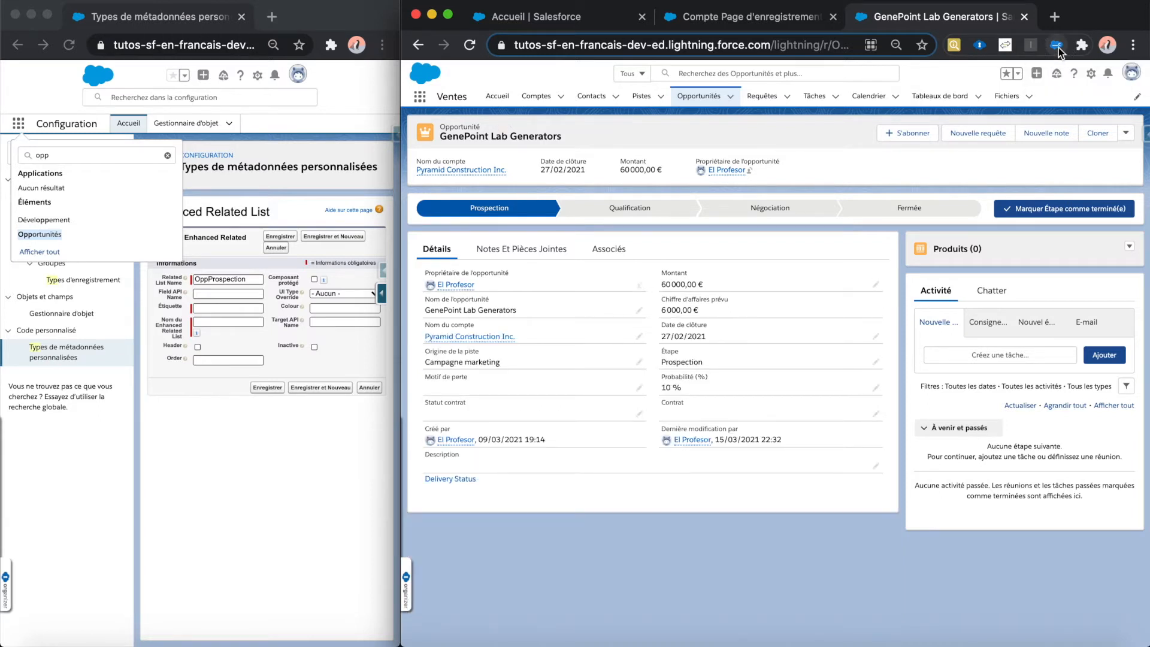
click(1058, 48)
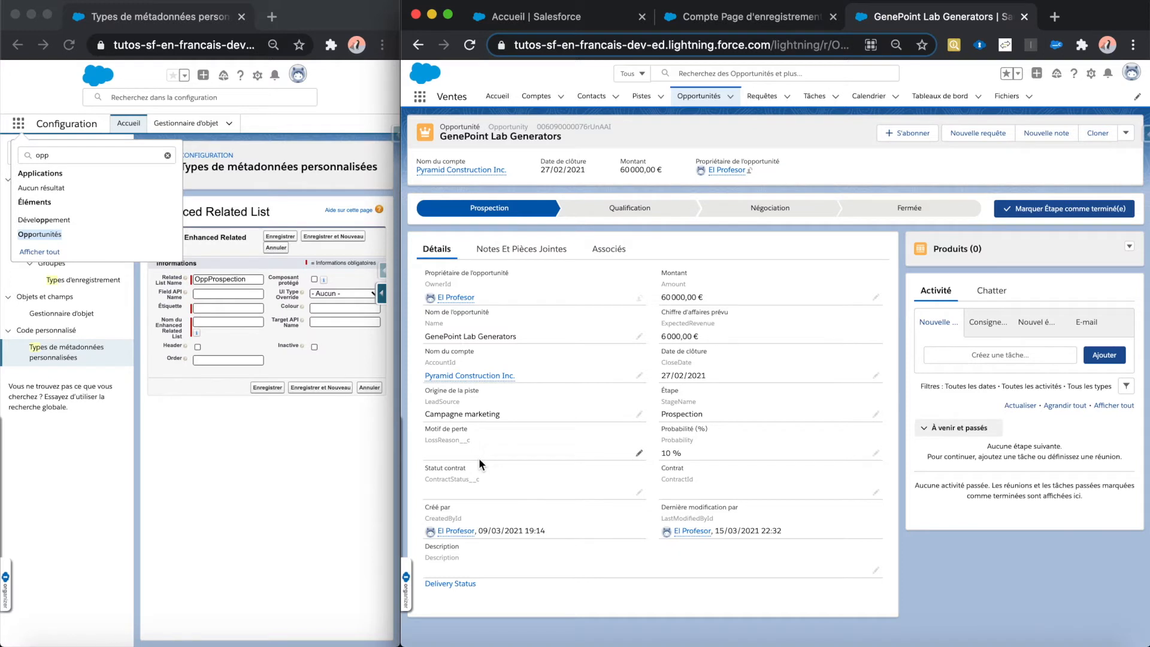
Step: Copy the API name of the opportunity name field and paste it as the Field API Name of the metadata record
right_click(434, 322)
key(super+c)
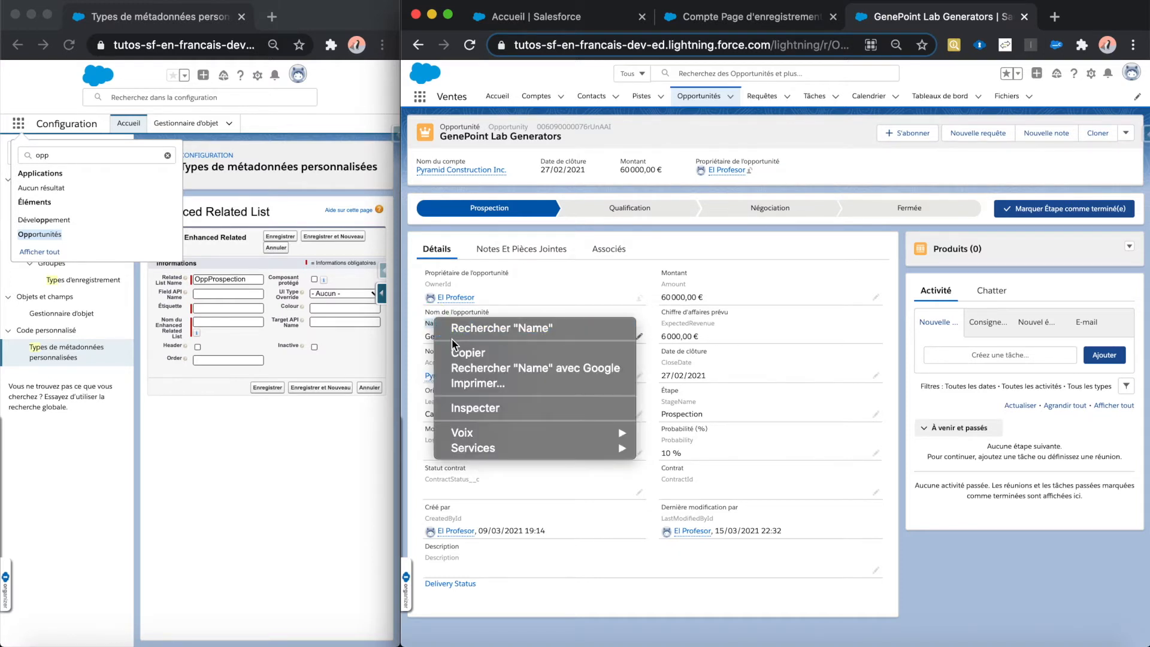
click(428, 351)
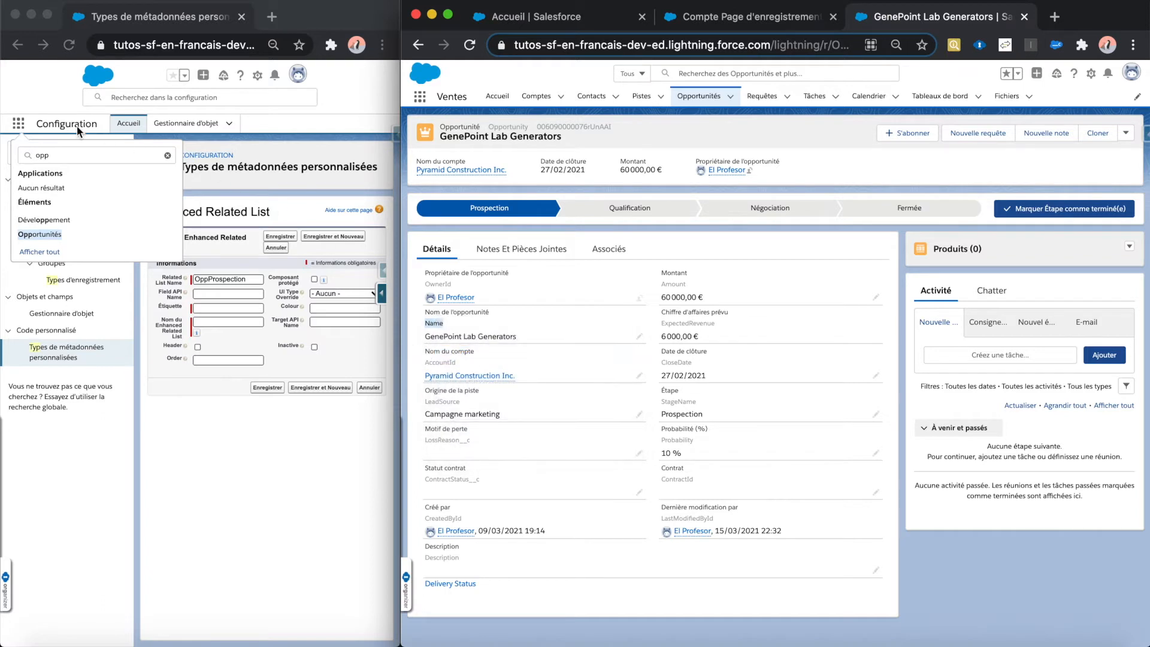
click(19, 126)
click(19, 126)
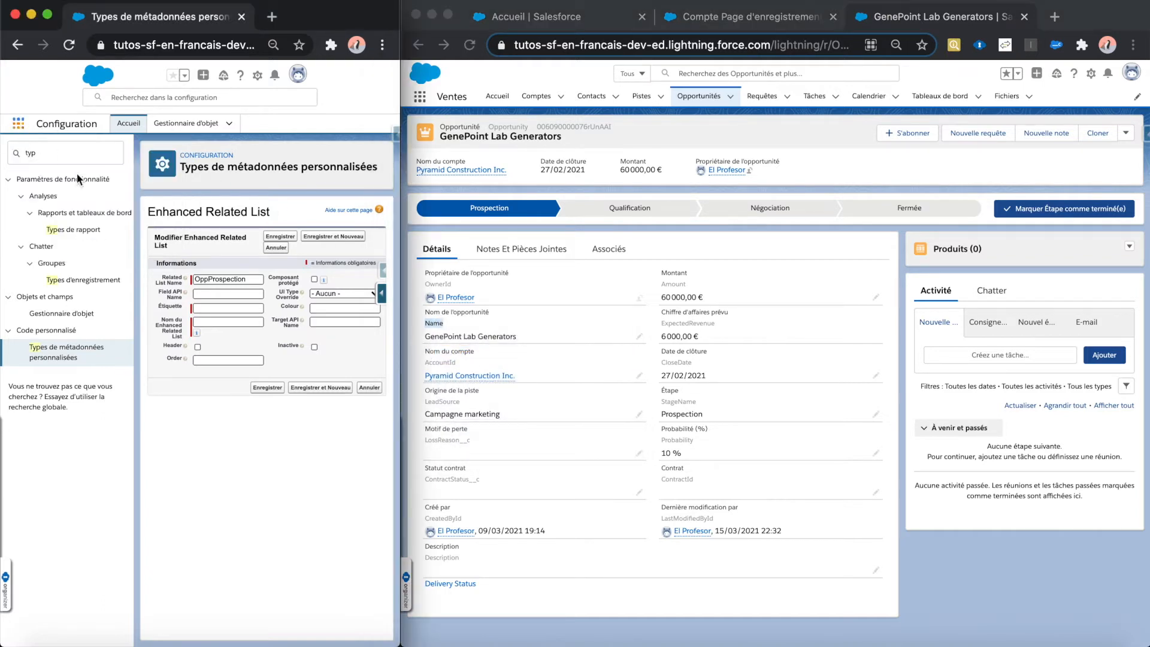
click(193, 294)
key(super+v)
Step: Set the metadata record's label (Étiquette) to "Nom de l'opportunité"
click(223, 306)
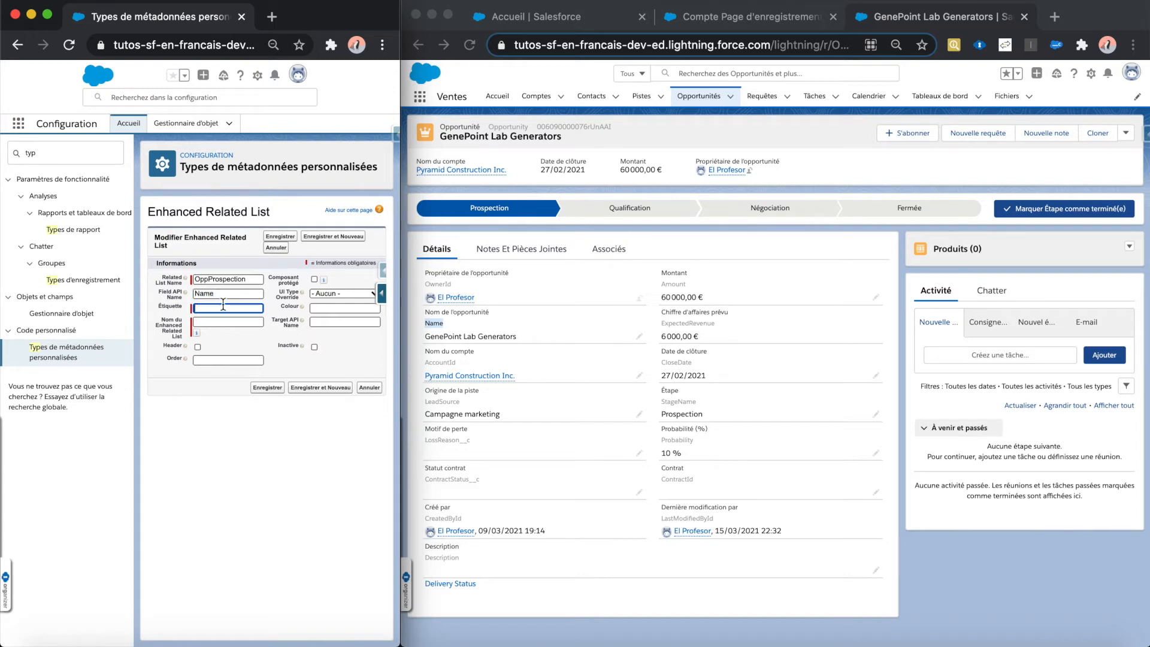
text(Nom de l'opportunité)
Step: Replace the record's developer name with OppProspectionName, set its order to 1 and save the metadata record
click(215, 323)
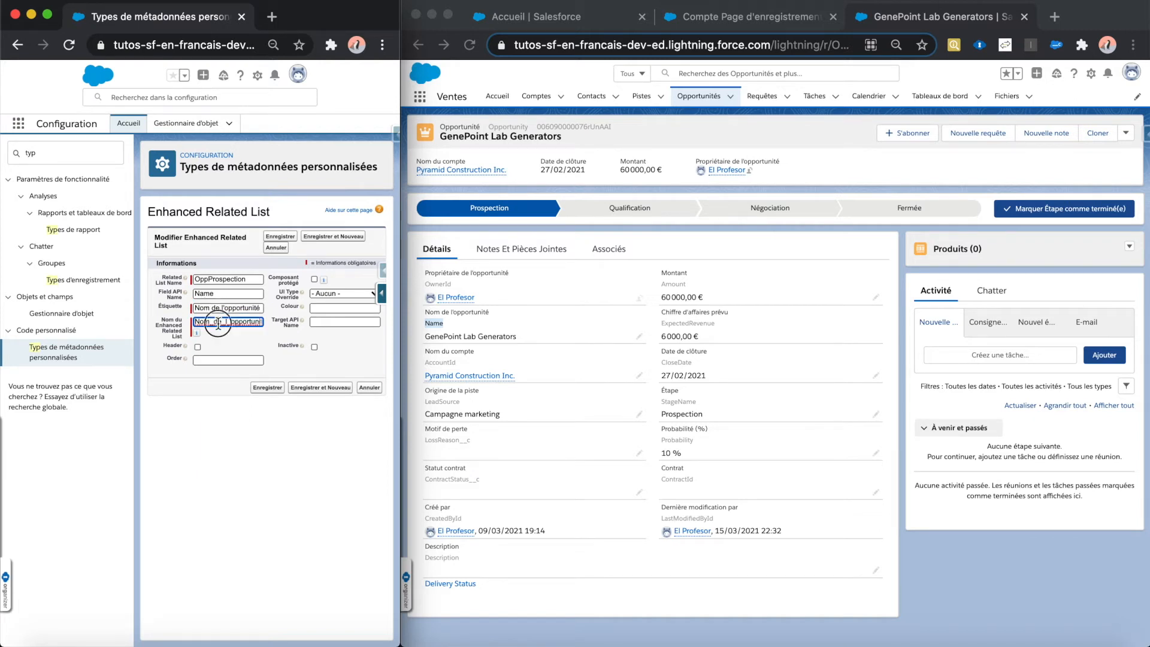
double_click(218, 323)
key(BackSpace)
text(OppProspectionName)
click(210, 359)
text(1)
click(259, 389)
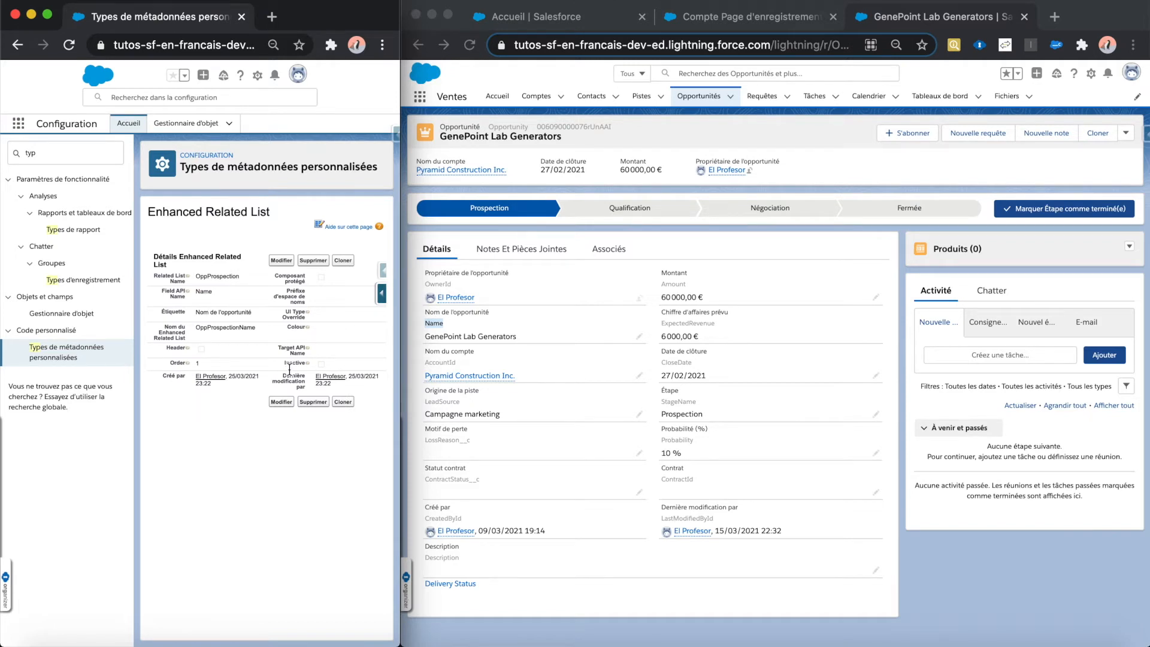
Step: Return to the account page editor and set the CMTD Enhanced Related List component's Object API Name to Opportunity
click(723, 24)
click(723, 24)
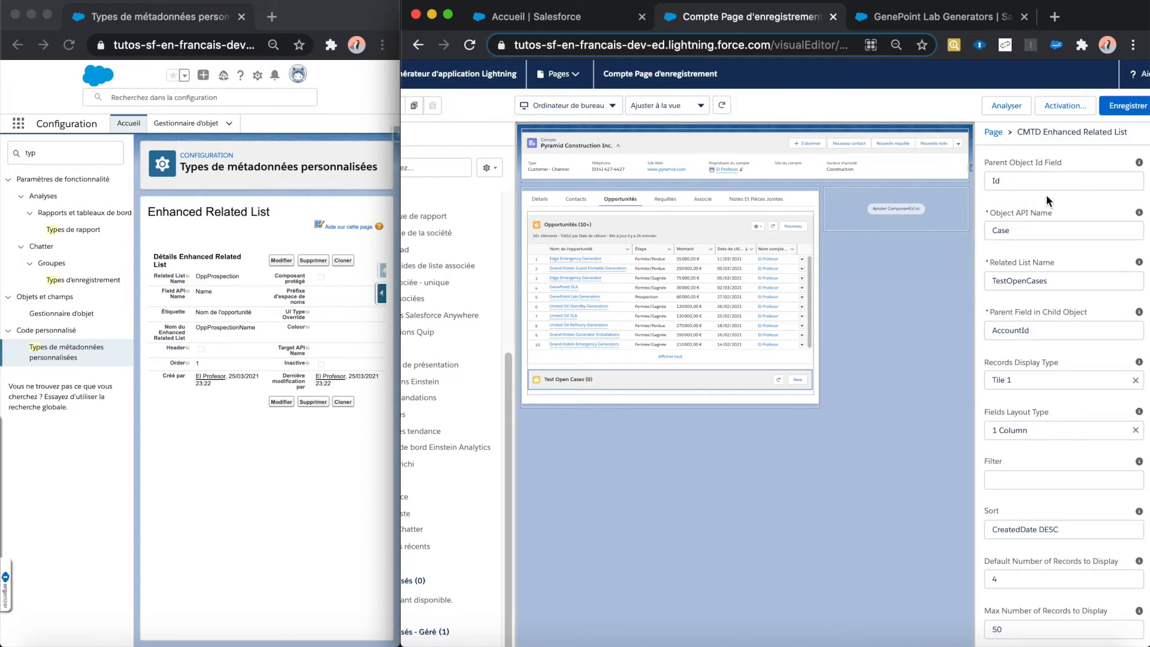
click(1043, 228)
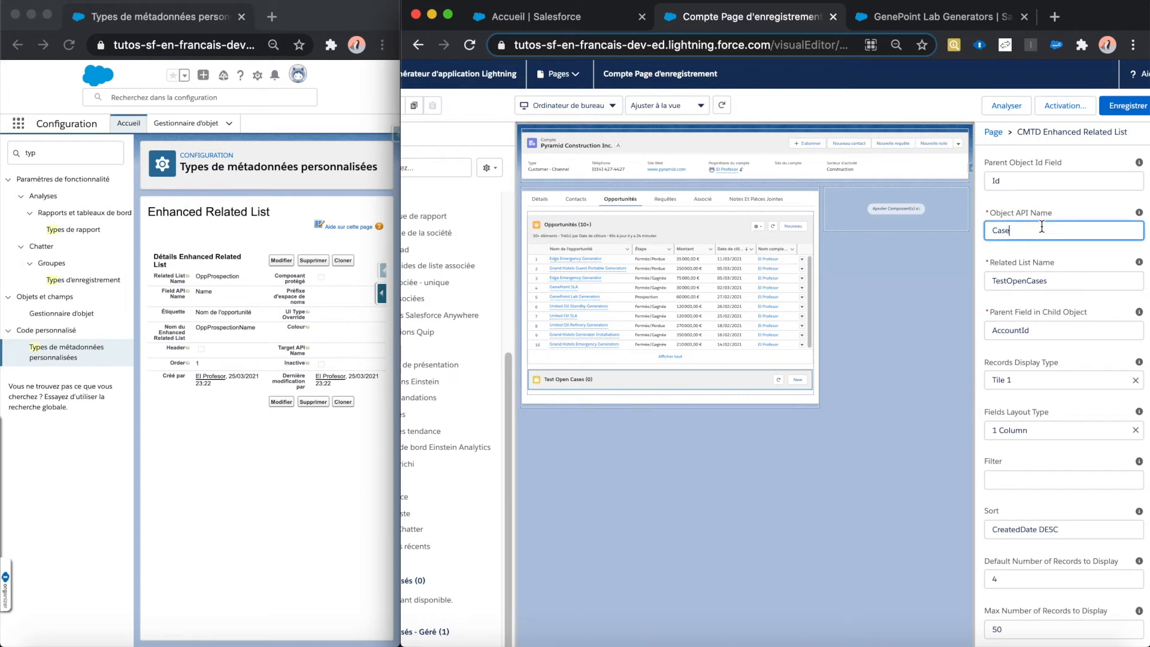
key(BackSpace)
key(BackSpace)
text(Opportunity)
click(1069, 243)
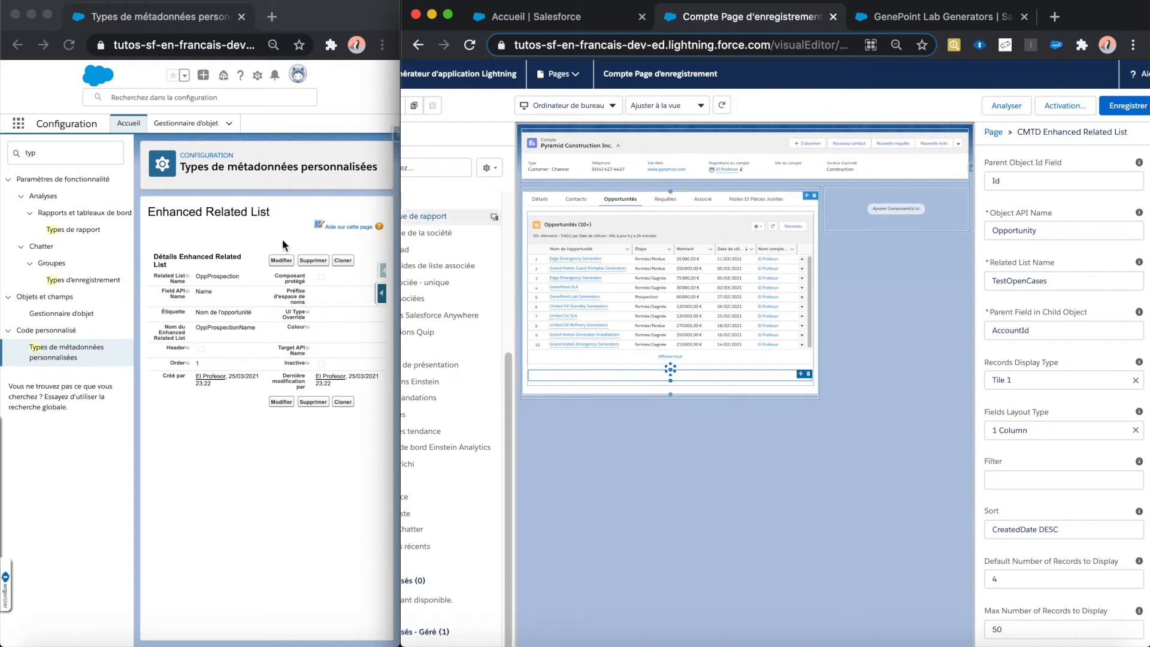
Step: Copy the related list name OppProspection from the metadata record and paste it as the component's Related List Name
click(197, 275)
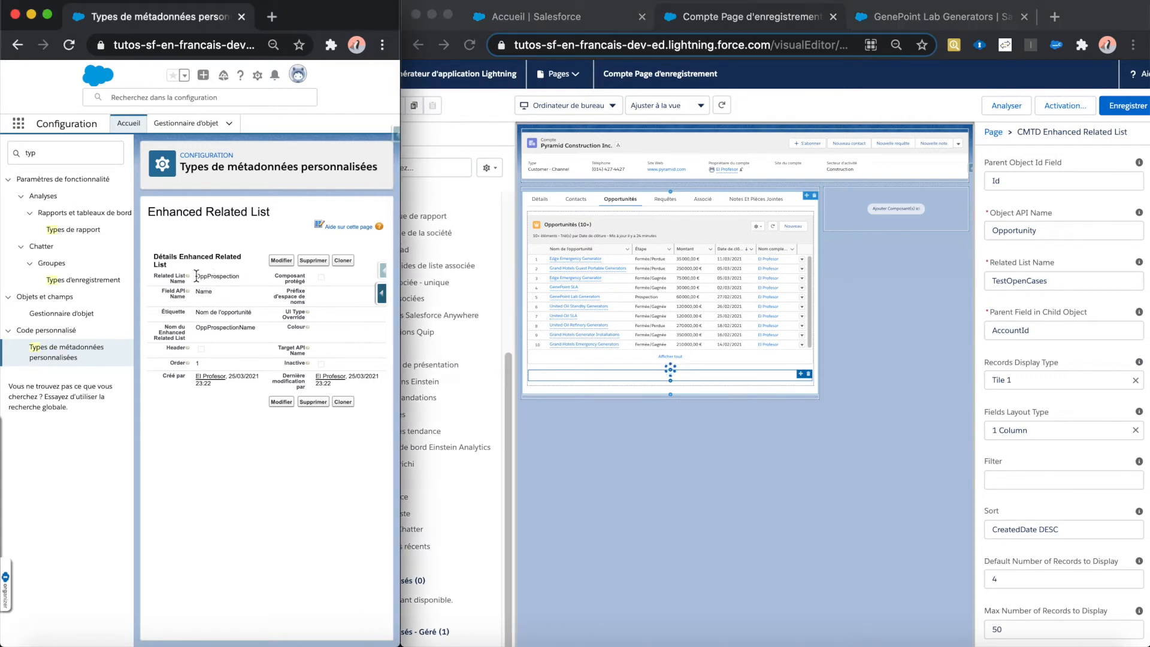
click(196, 277)
drag(195, 276, 231, 275)
key(super+c)
click(1058, 281)
double_click(1058, 280)
key(super+v)
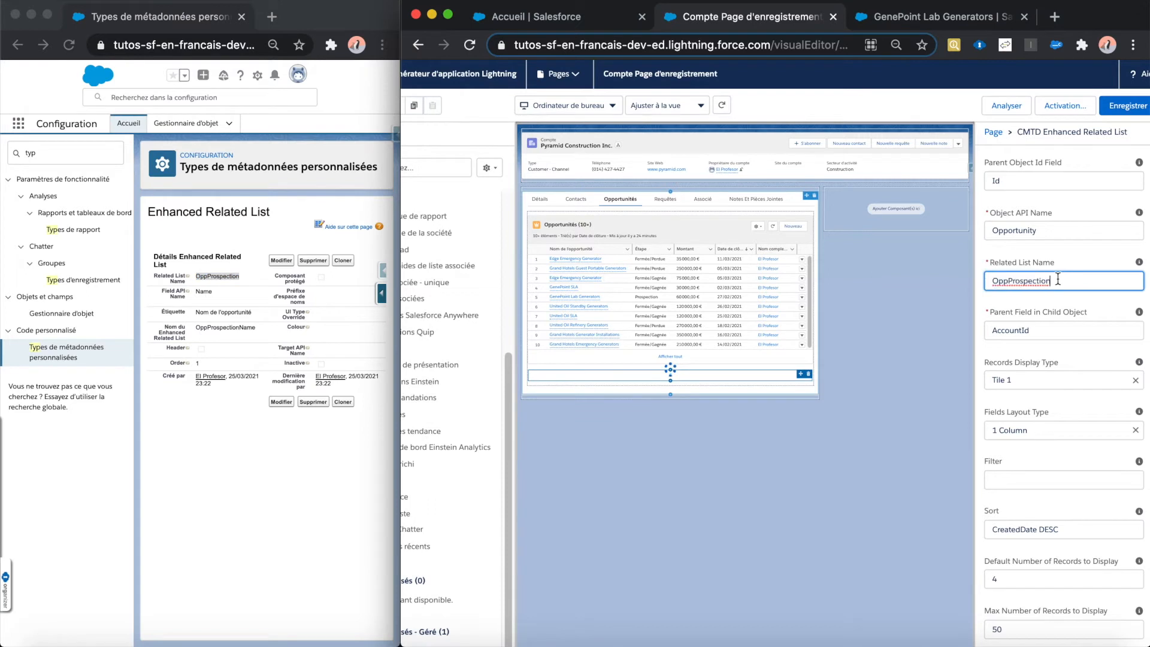
click(1062, 294)
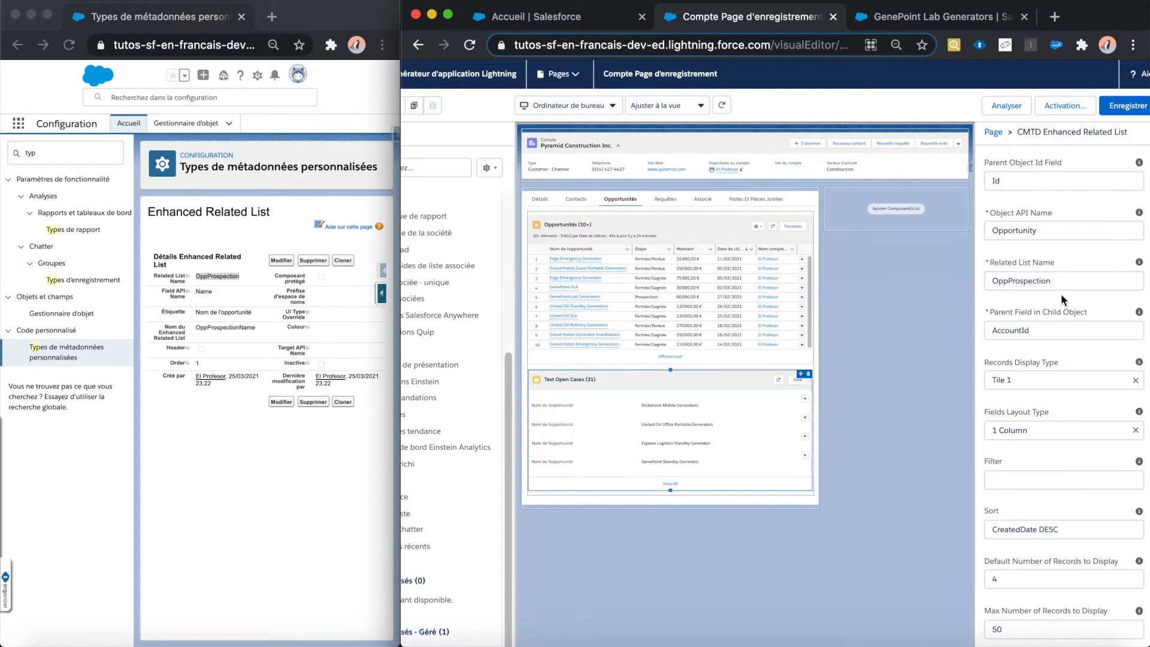
Step: Set the component's Records Display Type to List
click(639, 408)
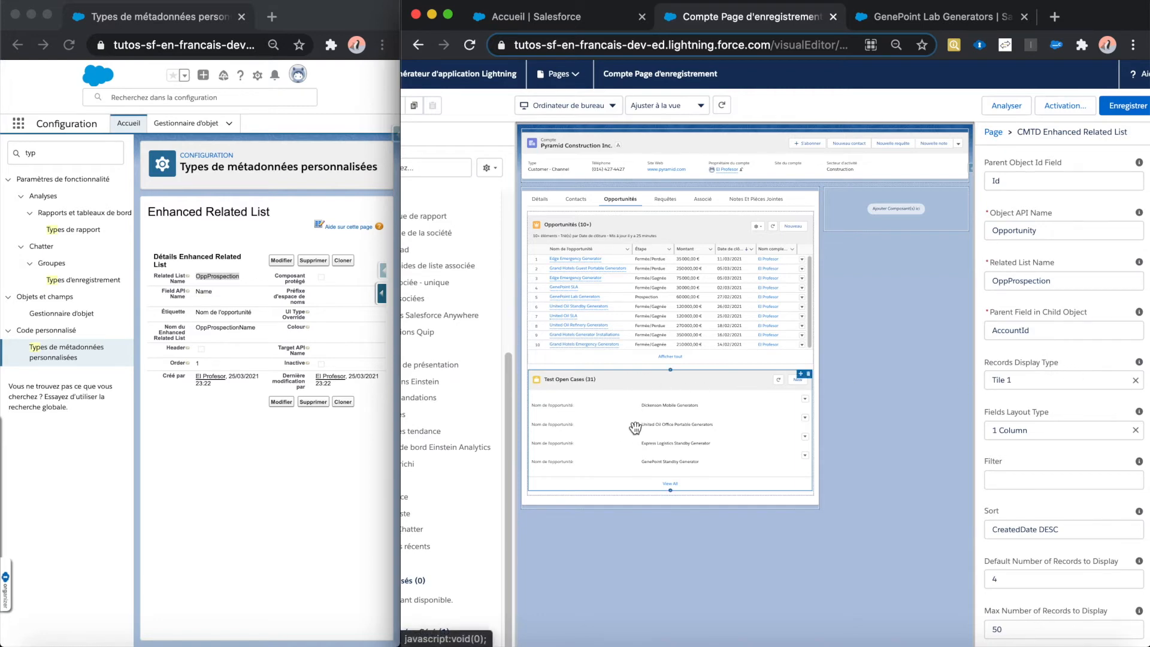
click(1032, 381)
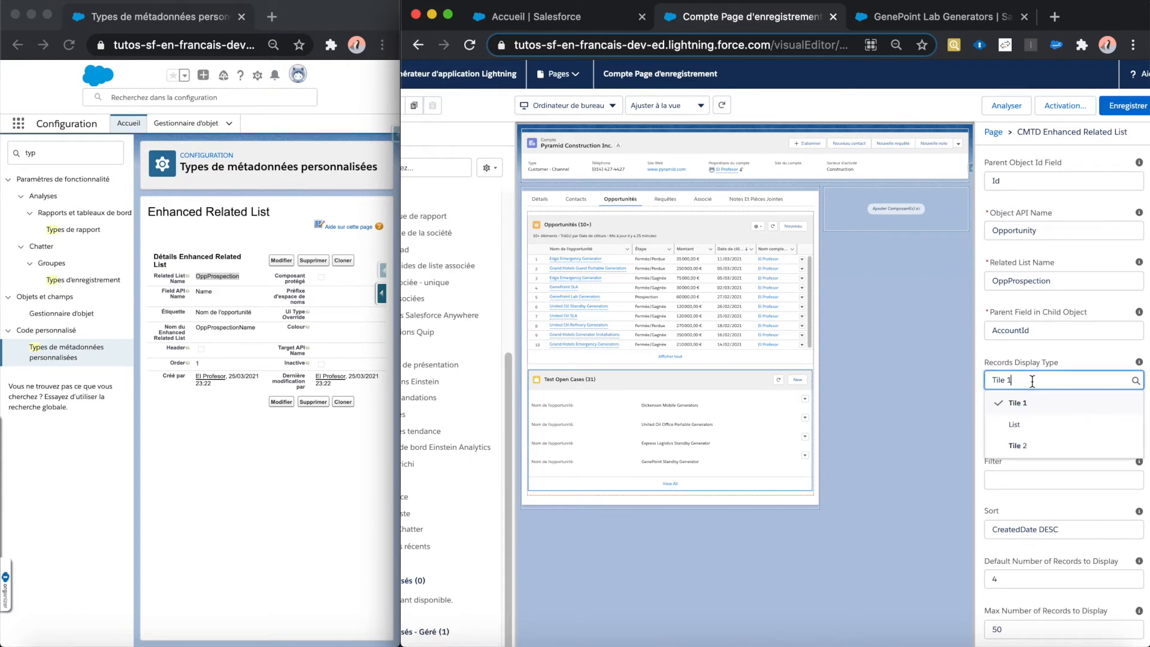
click(1030, 432)
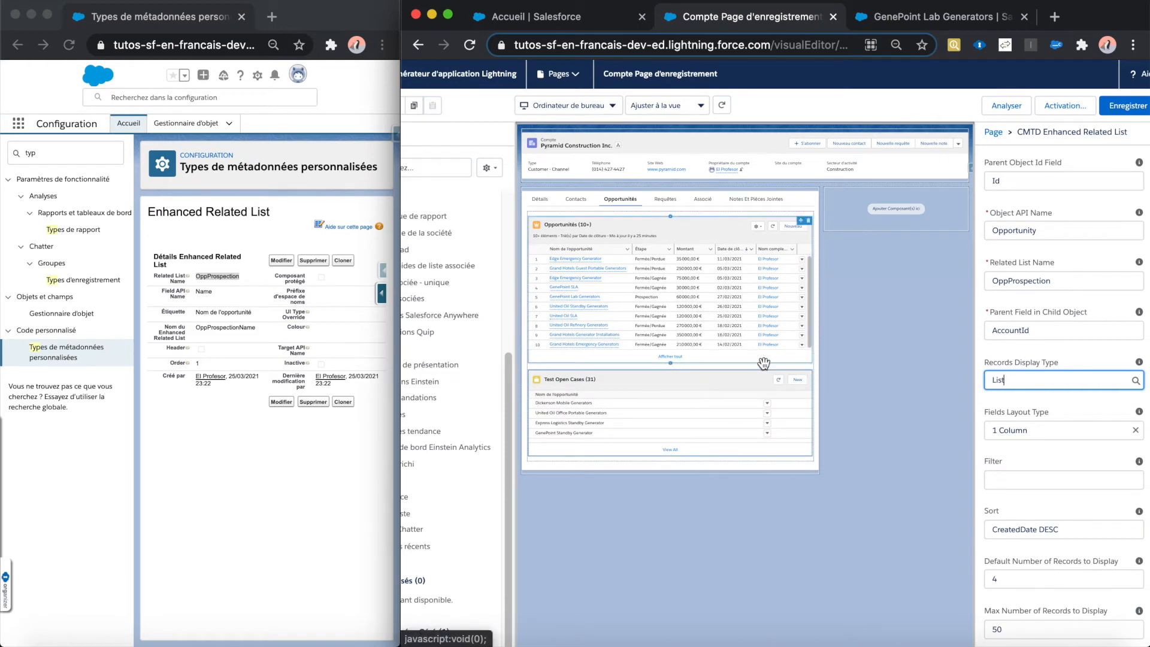
click(1019, 380)
click(1033, 411)
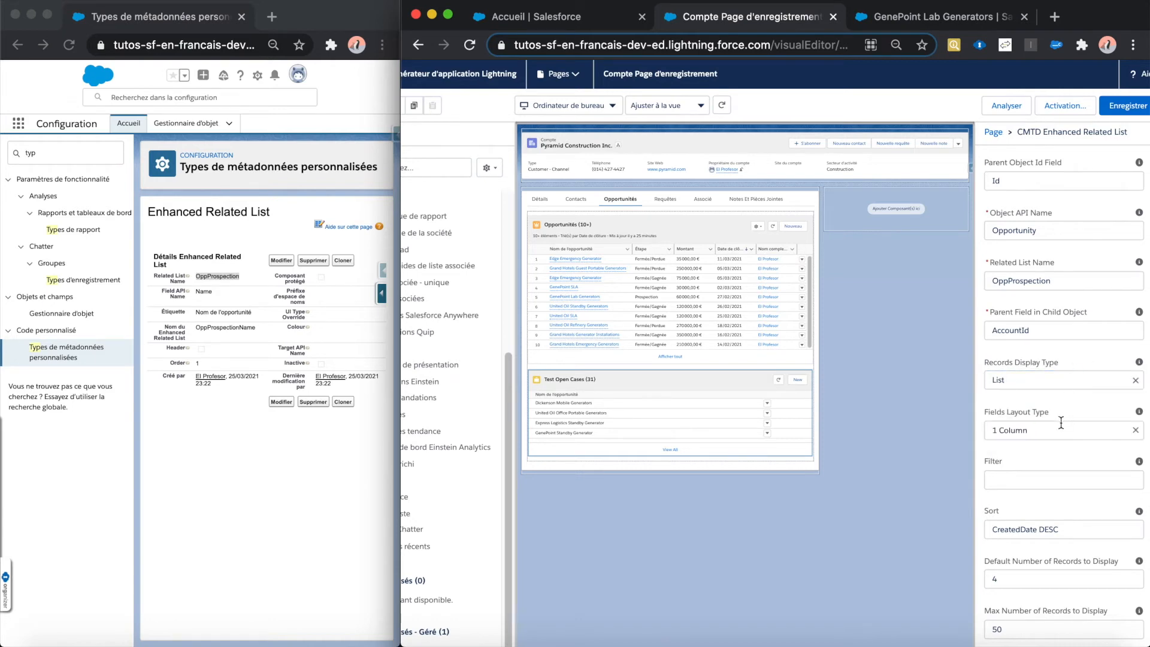
Step: Check the stage (Étape) picklist values on the GenePoint Lab Generators opportunity, leaving the record unchanged
scroll(1053, 433, down, 2)
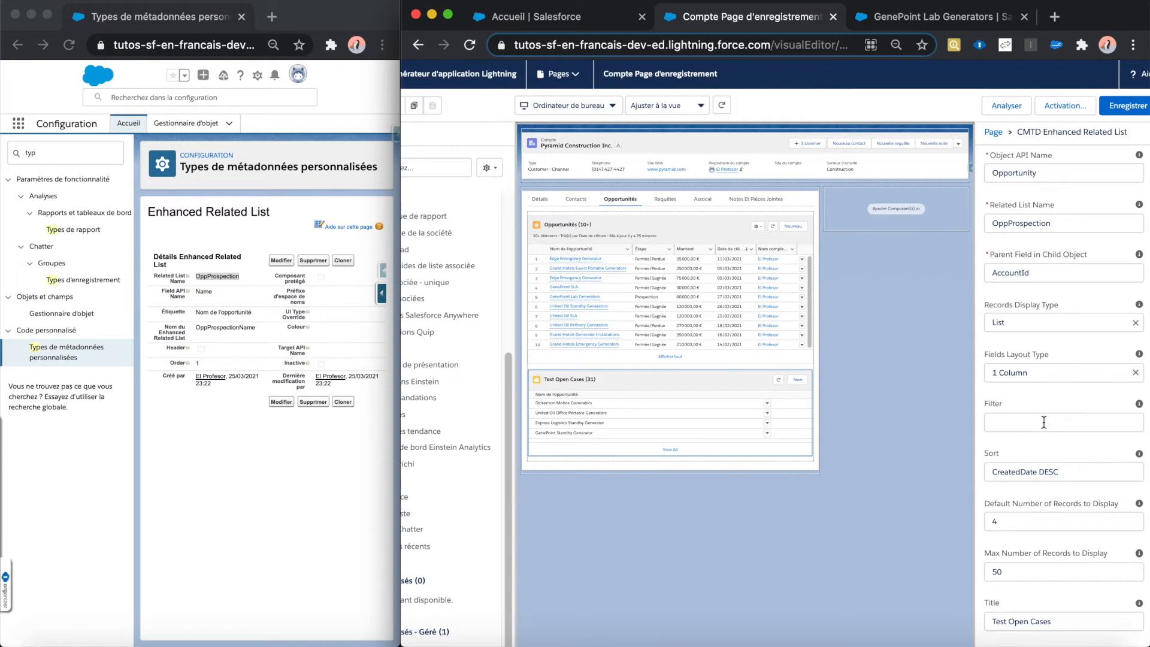
click(882, 24)
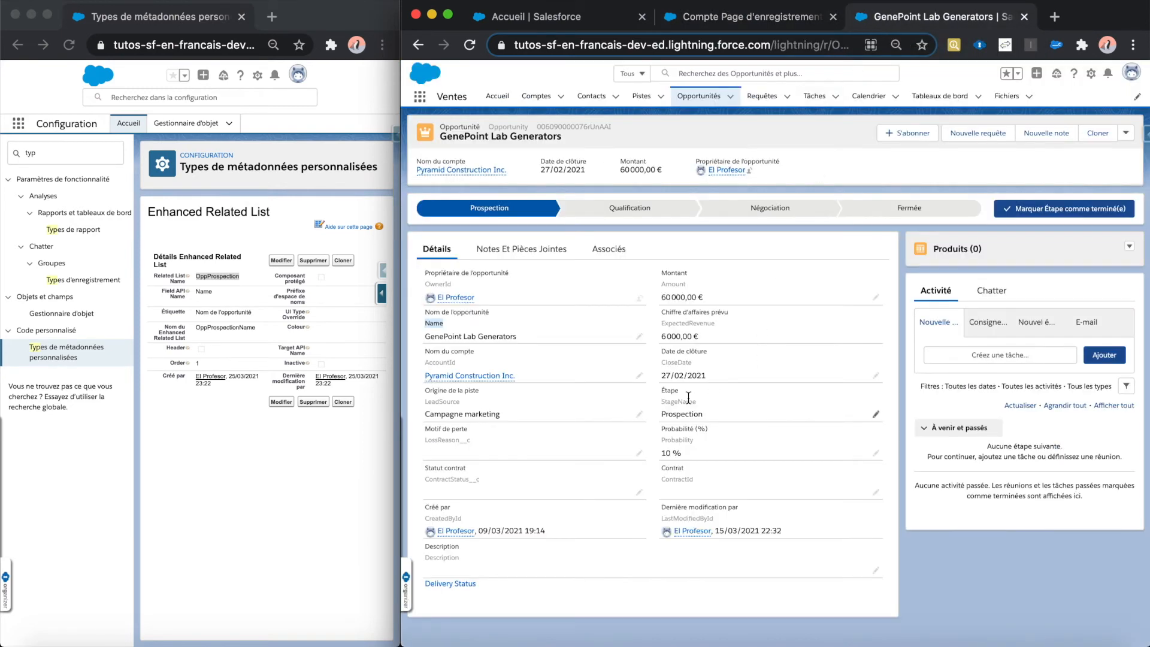
click(873, 412)
click(845, 408)
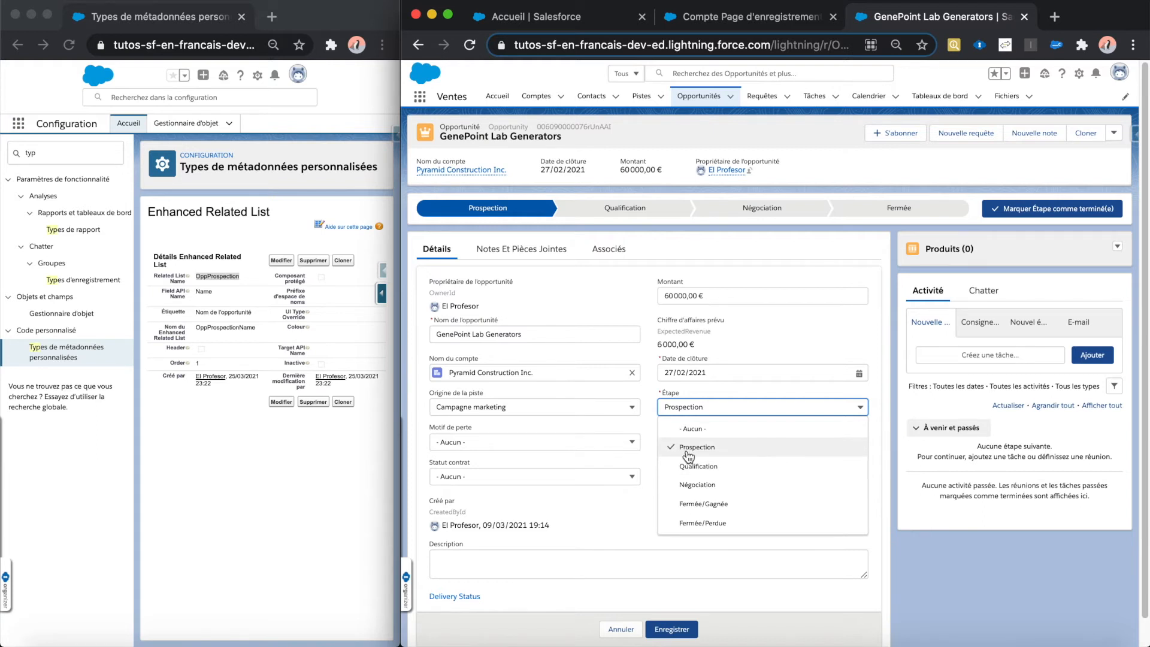
click(621, 629)
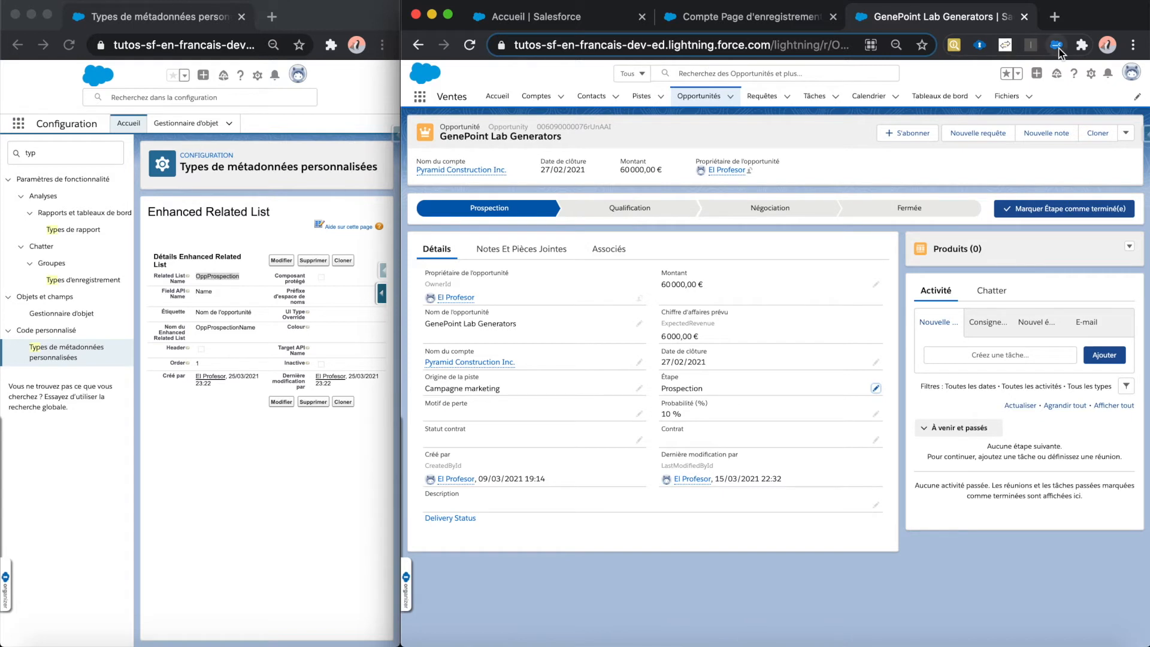
Step: Show the field API names on the opportunity and copy the stage field's API name, StageName
click(1057, 47)
double_click(682, 402)
right_click(683, 402)
click(698, 504)
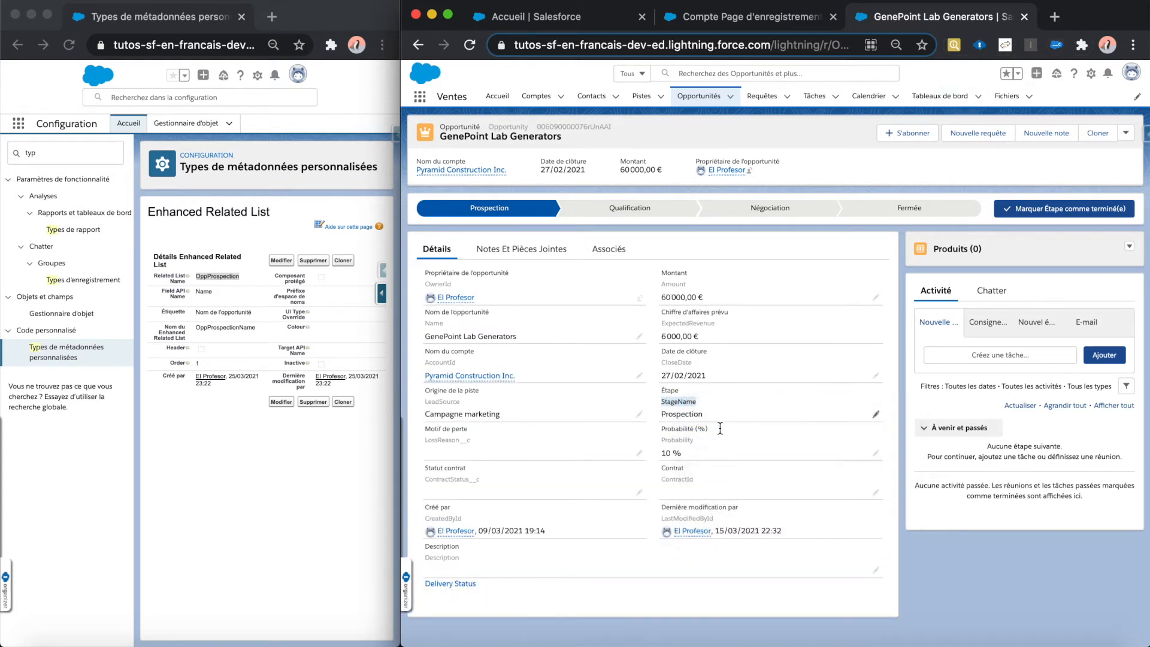
Step: Set the related list component's filter to StageName='Prospection' in the account page editor
click(765, 22)
click(1037, 423)
key(super+v)
text(=')
key(Left)
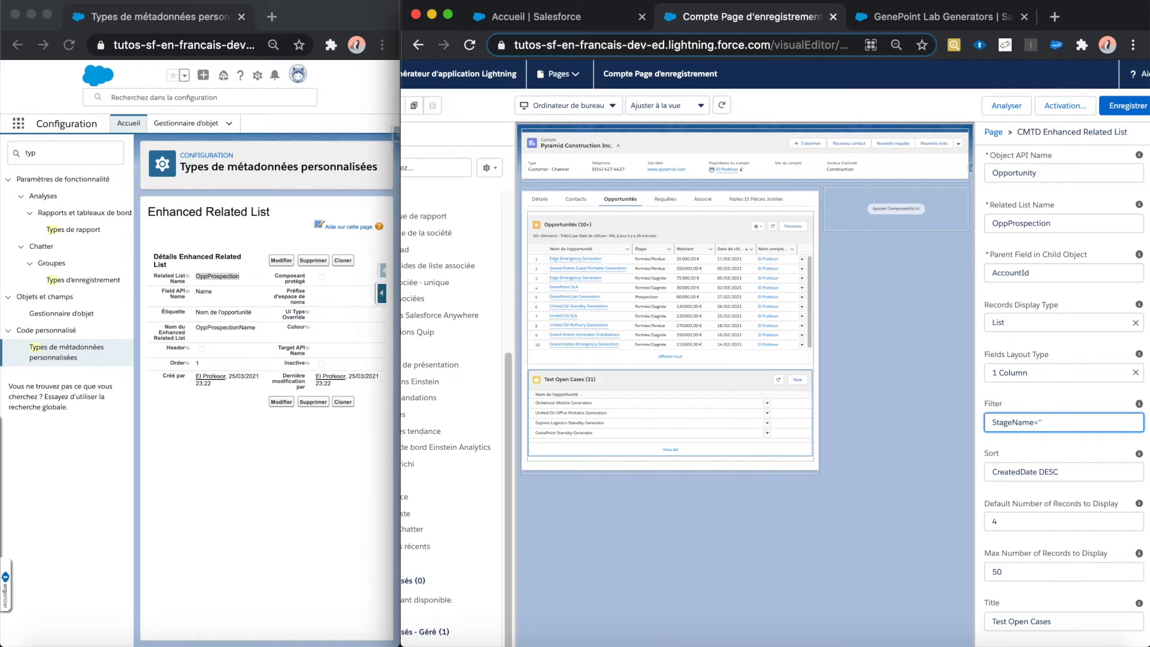
text(Prospection)
drag(1041, 423, 1083, 423)
click(1097, 424)
drag(1083, 423, 1041, 422)
click(1068, 447)
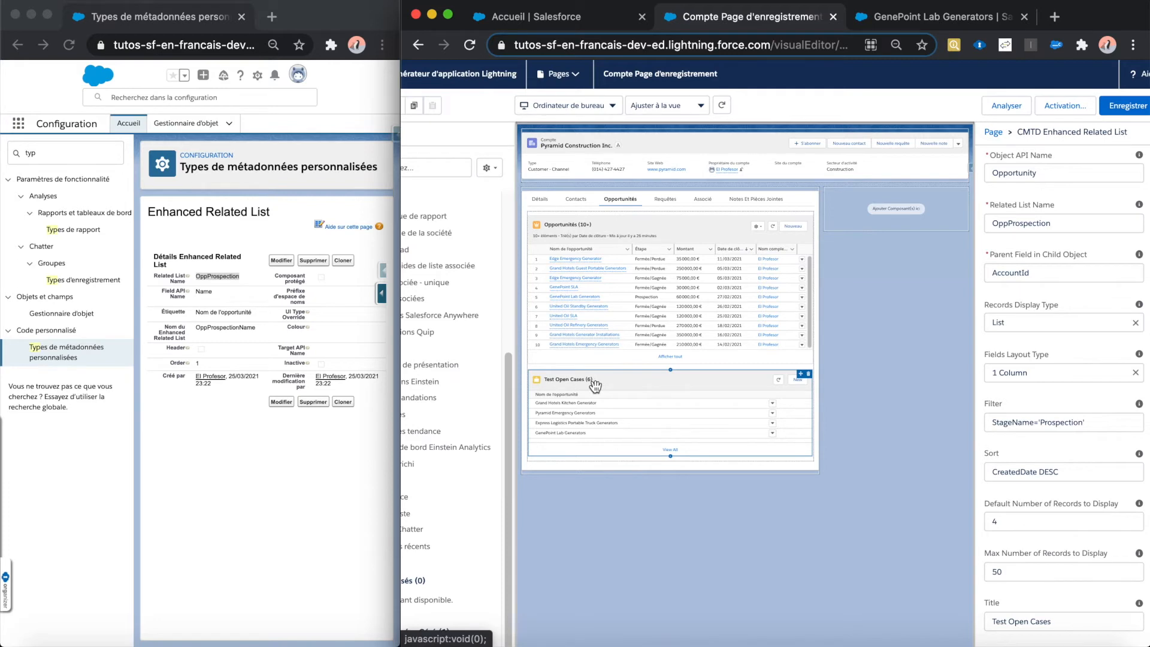
Step: Set the component's Default Number of Records to Display to 2
scroll(1057, 417, down, 2)
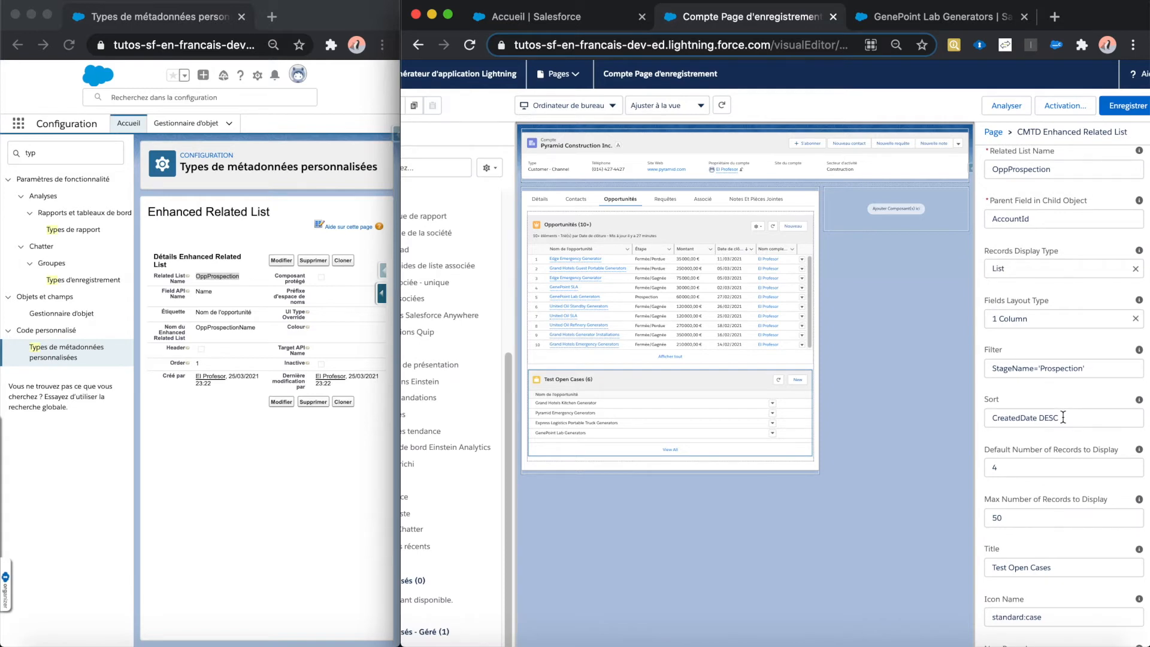
scroll(1061, 418, down, 1)
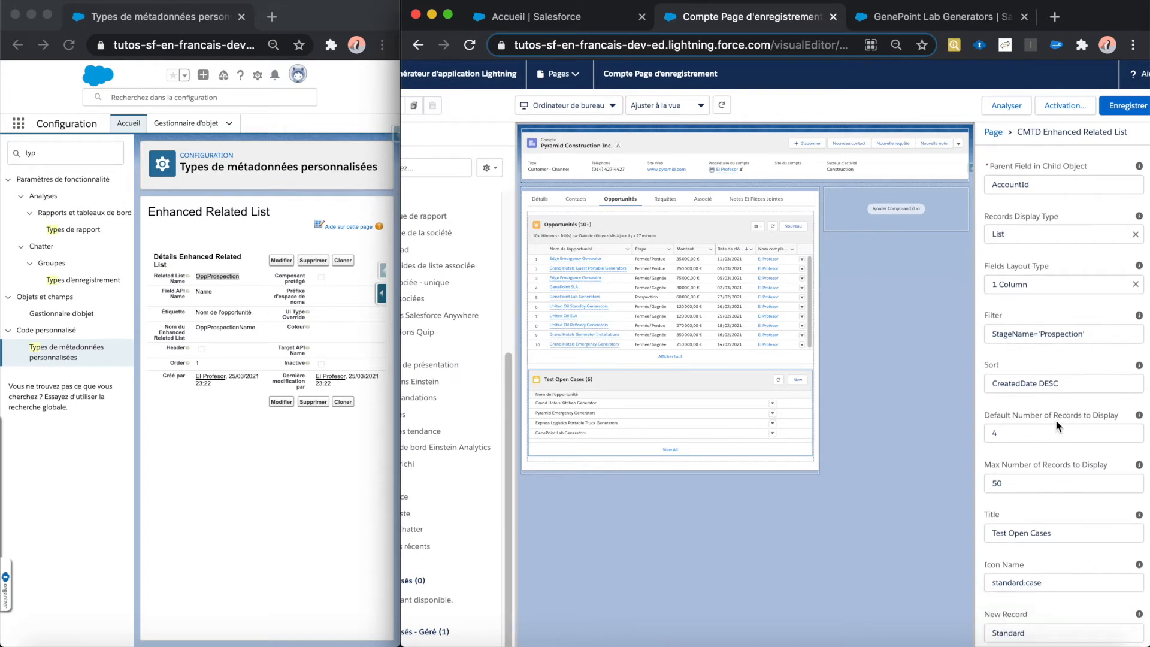
click(1017, 432)
key(BackSpace)
click(1015, 459)
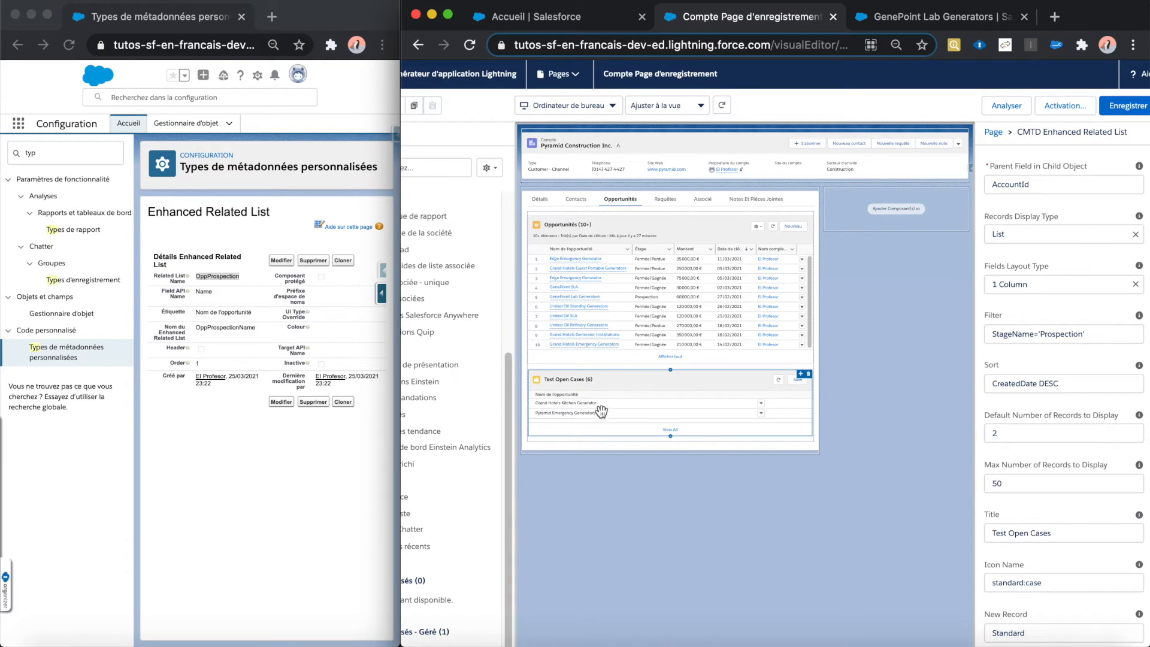
Step: Set the component's Default Number of Records to Display to 5 and its Max Number of Records to Display to 500
click(1022, 434)
key(BackSpace)
text(4)
key(BackSpace)
text(5)
click(1025, 451)
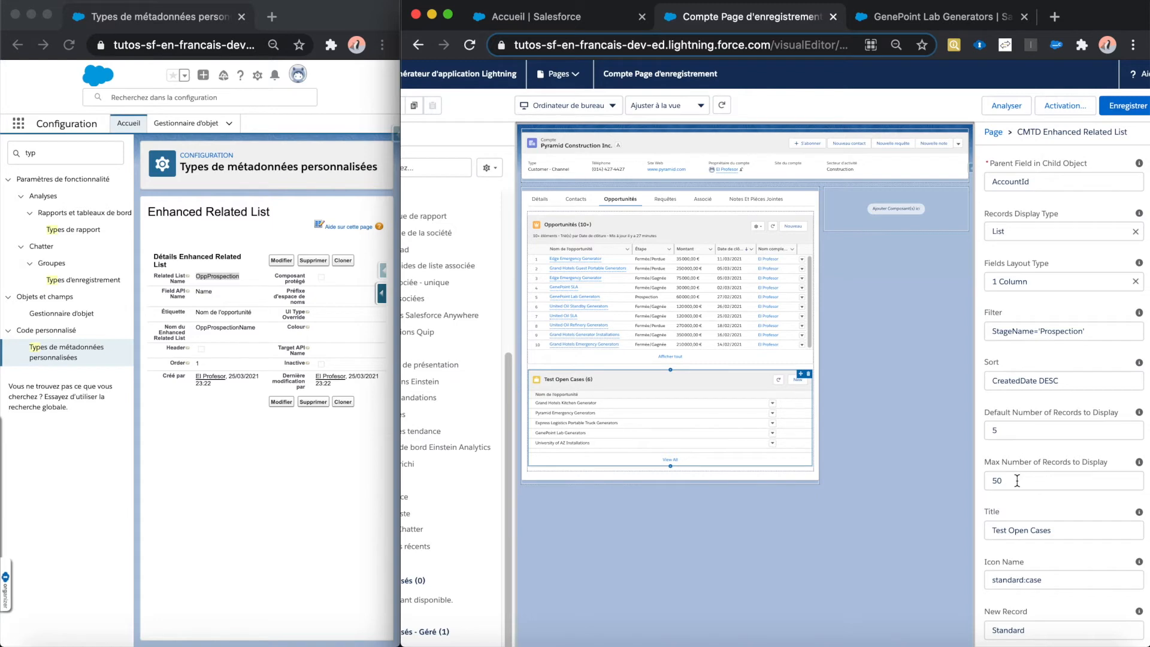
click(1100, 477)
text(0)
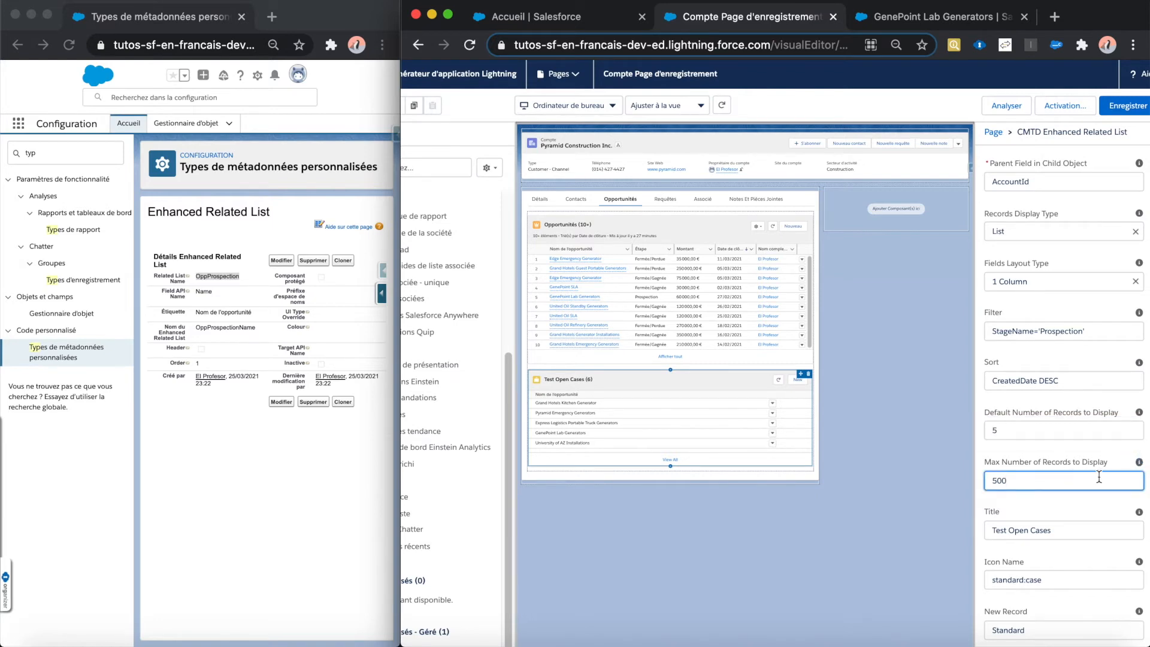
Step: Replace the component's title with Prospection
scroll(1079, 488, down, 1)
click(1049, 505)
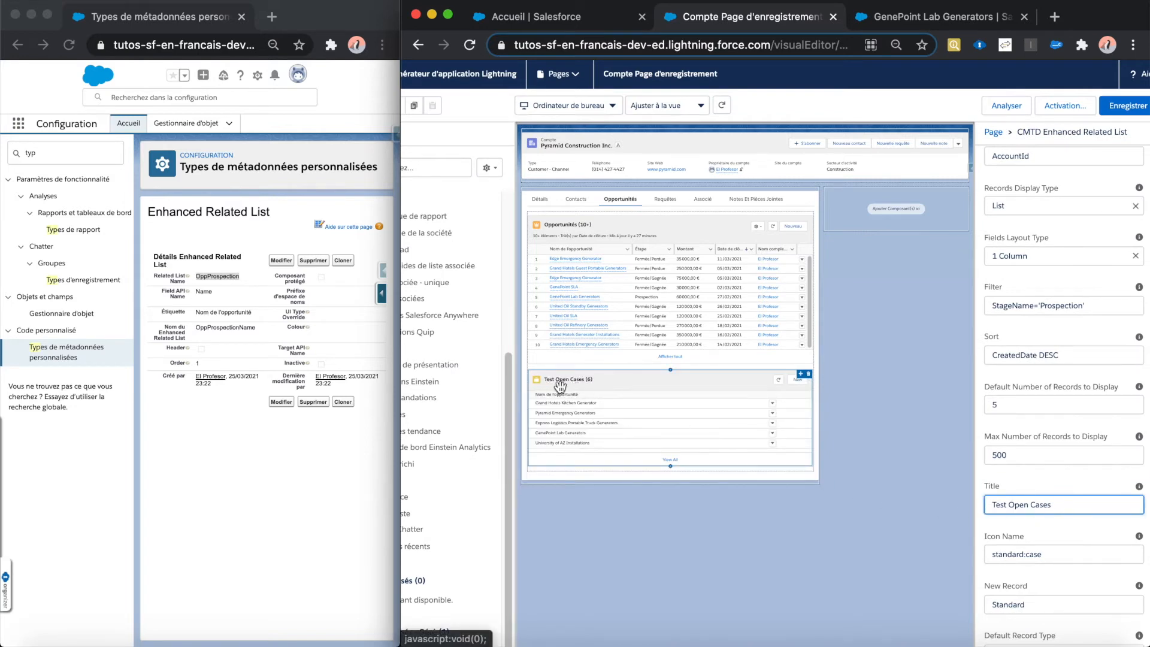
drag(1053, 504, 990, 505)
text(Pro)
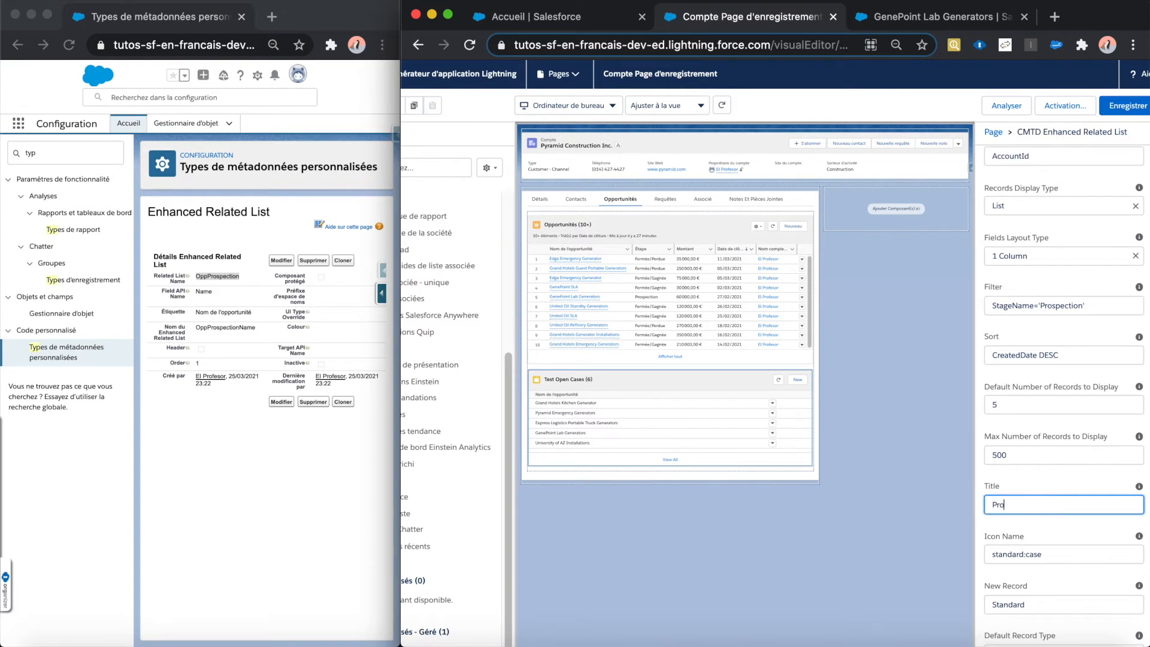
text(spection)
click(1022, 472)
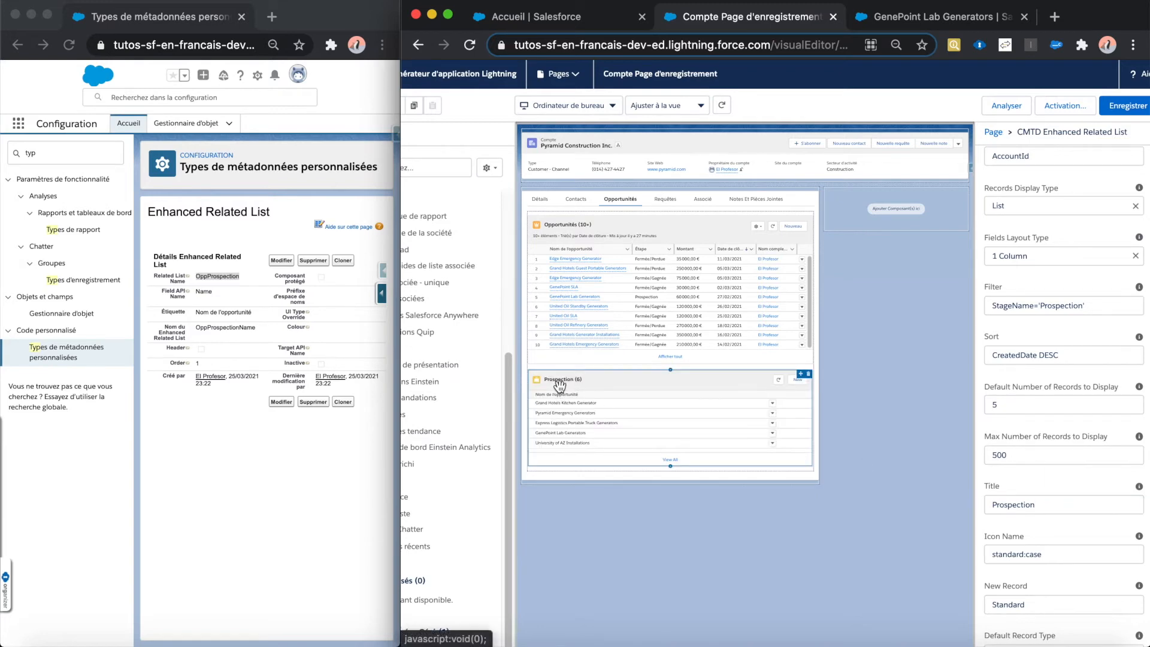
Step: Examine the related list's icon in the page preview and the object part of the component's Icon Name
scroll(1056, 459, down, 2)
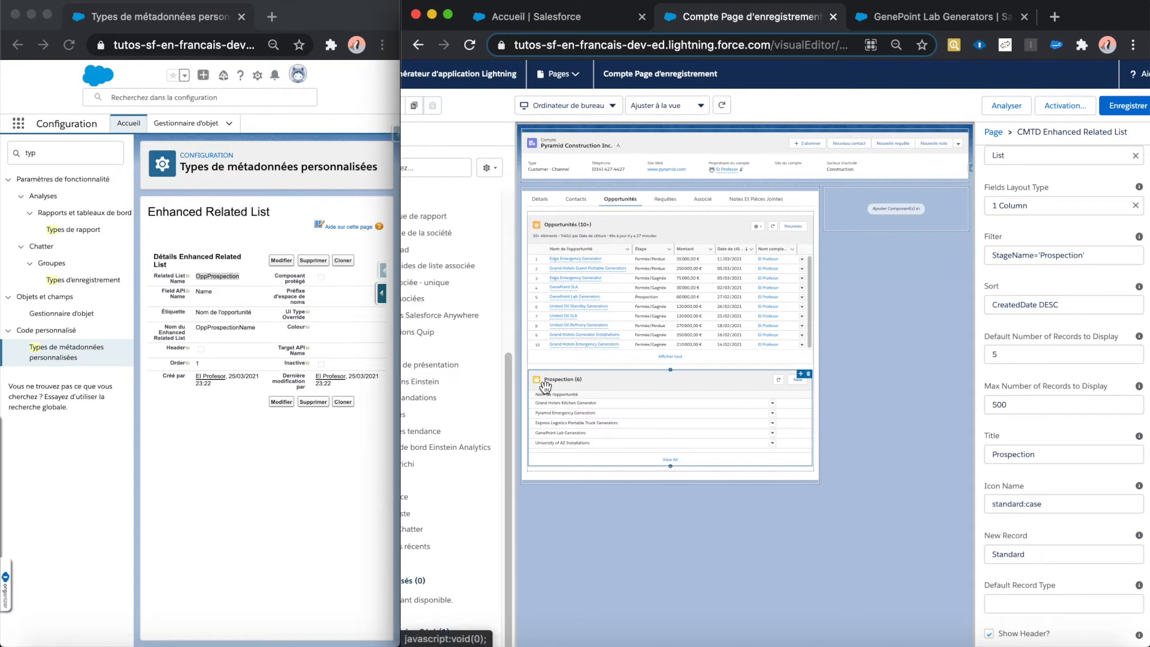
scroll(545, 386, up, 5)
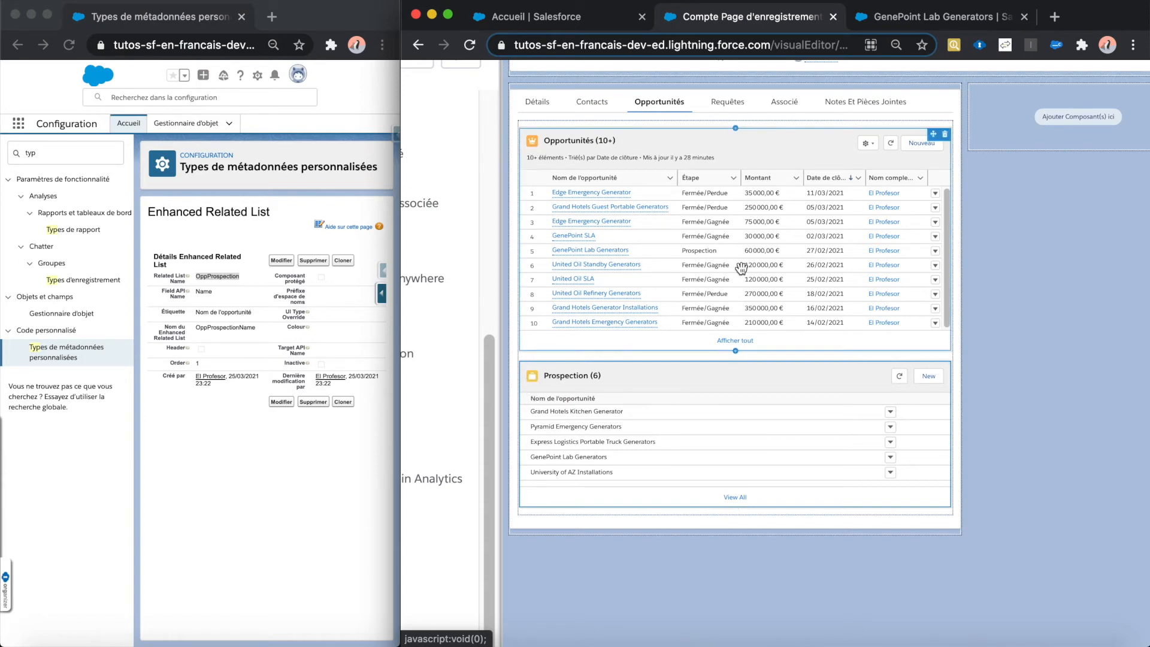
scroll(741, 267, down, 5)
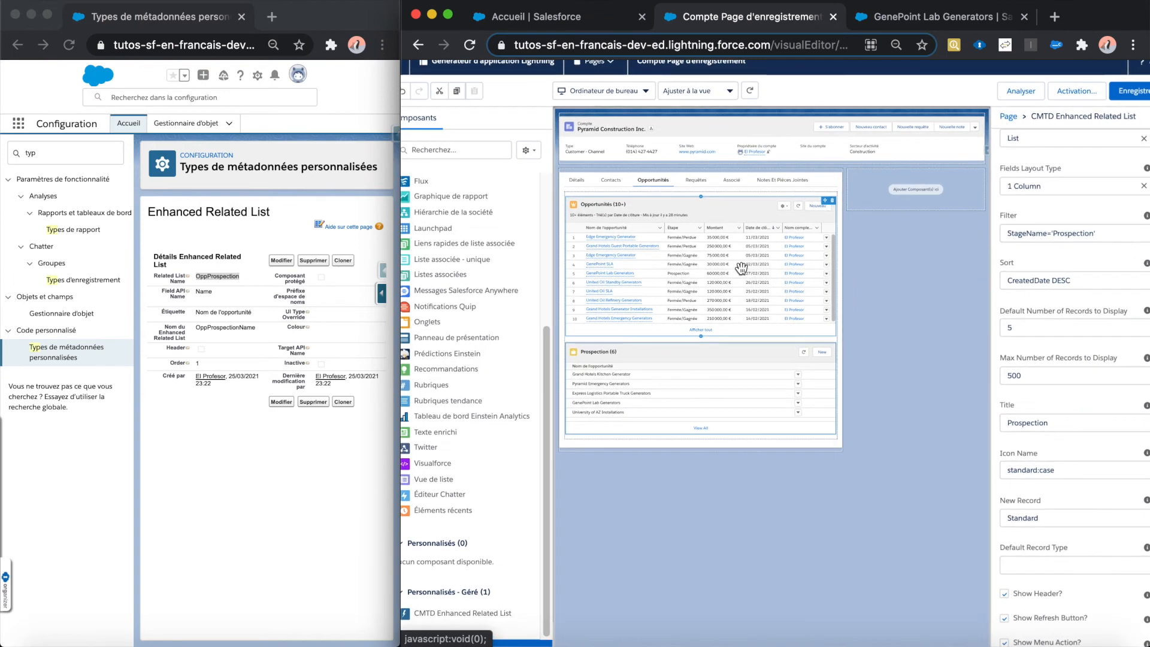
scroll(1034, 423, down, 2)
drag(1040, 427, 1059, 428)
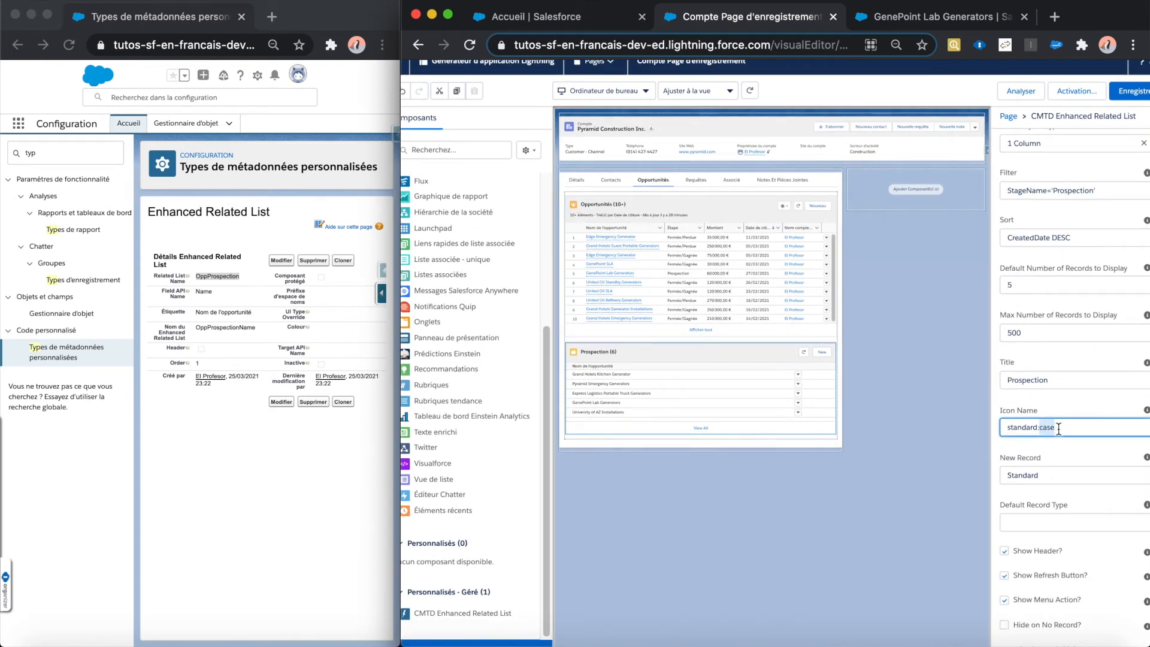
click(1059, 428)
Step: Search the web for "salesforce icon" in a new browser tab and open the icon categories on the Lightning Design System Icons page
click(1056, 18)
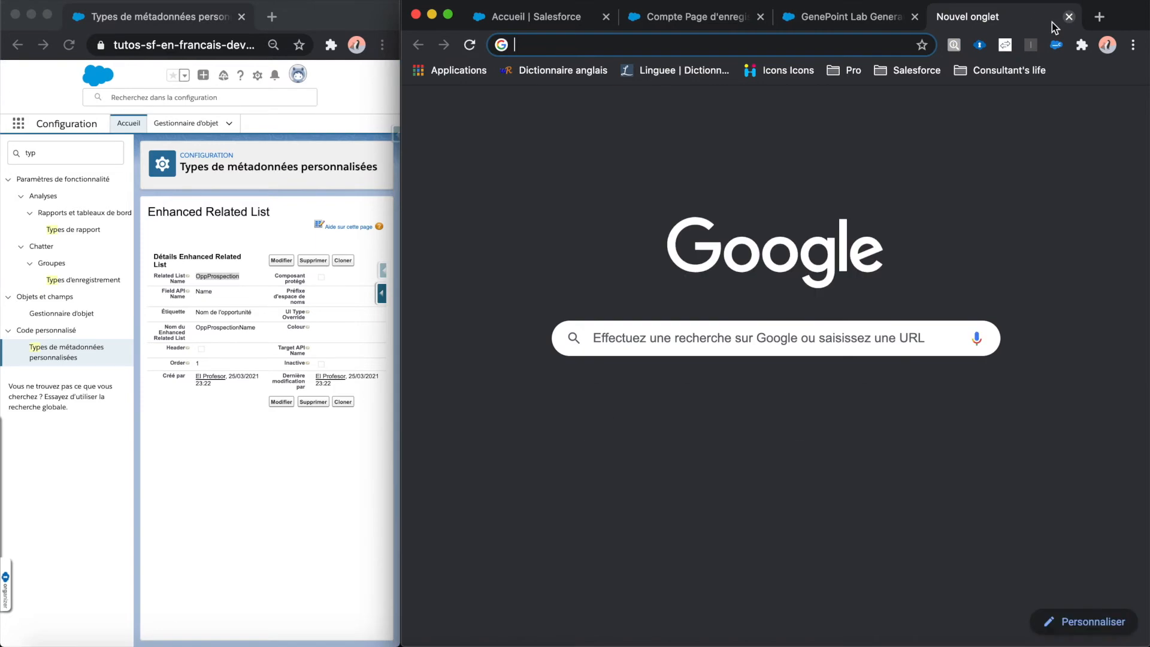
text(salesforce icon)
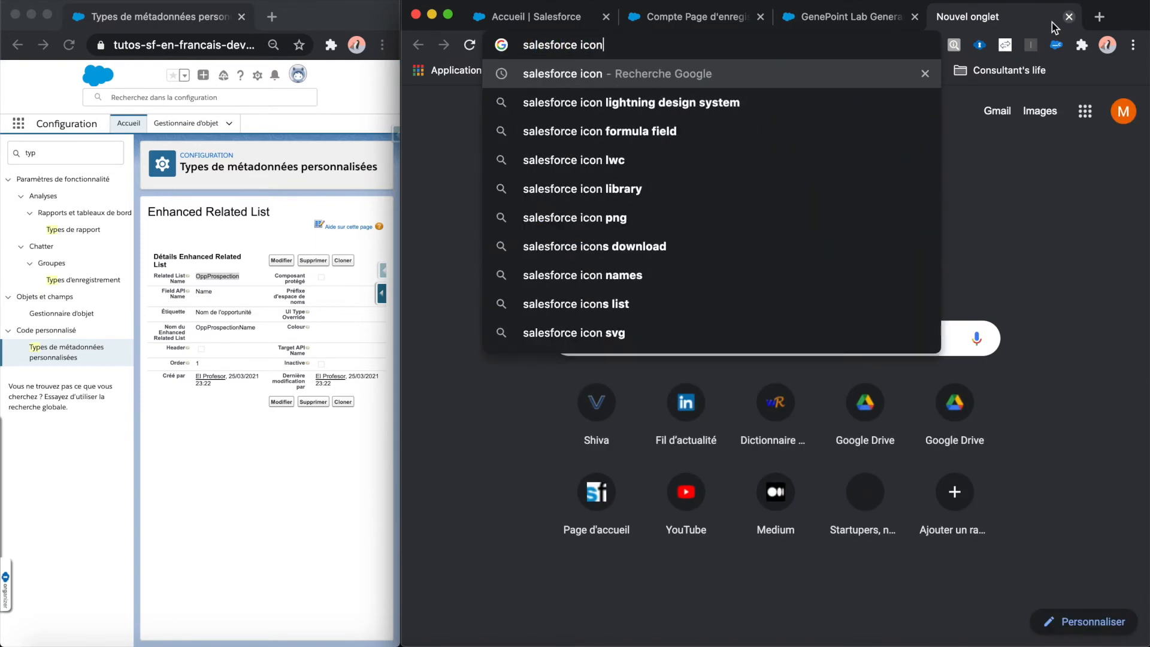
key(Return)
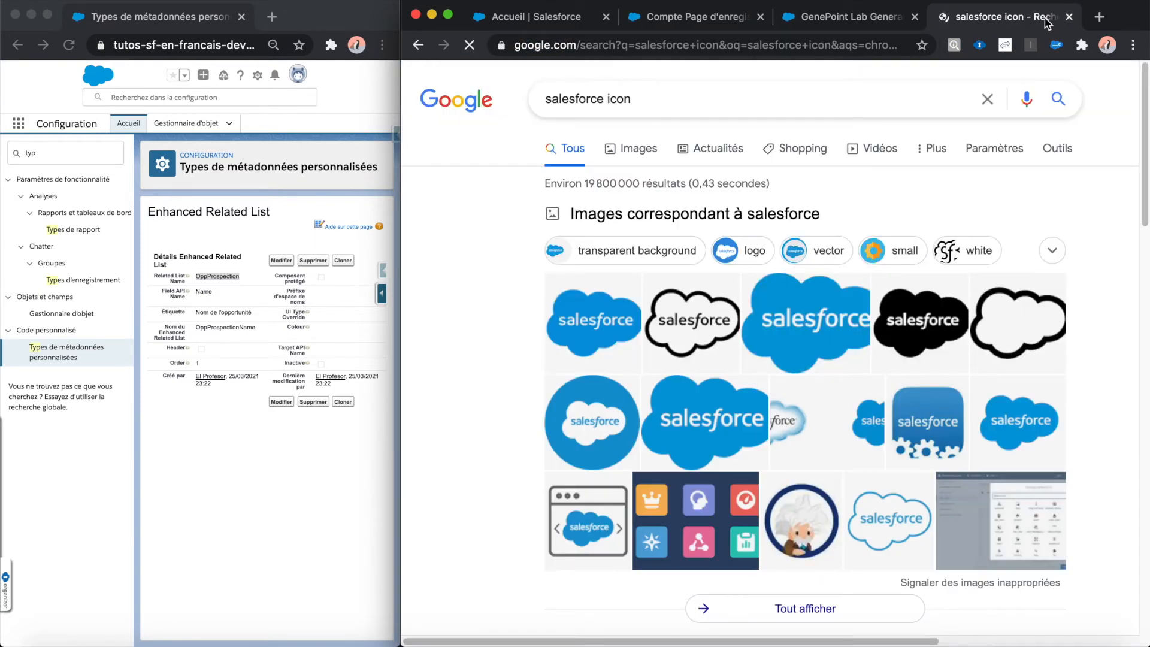
scroll(812, 382, down, 1)
scroll(812, 382, down, 5)
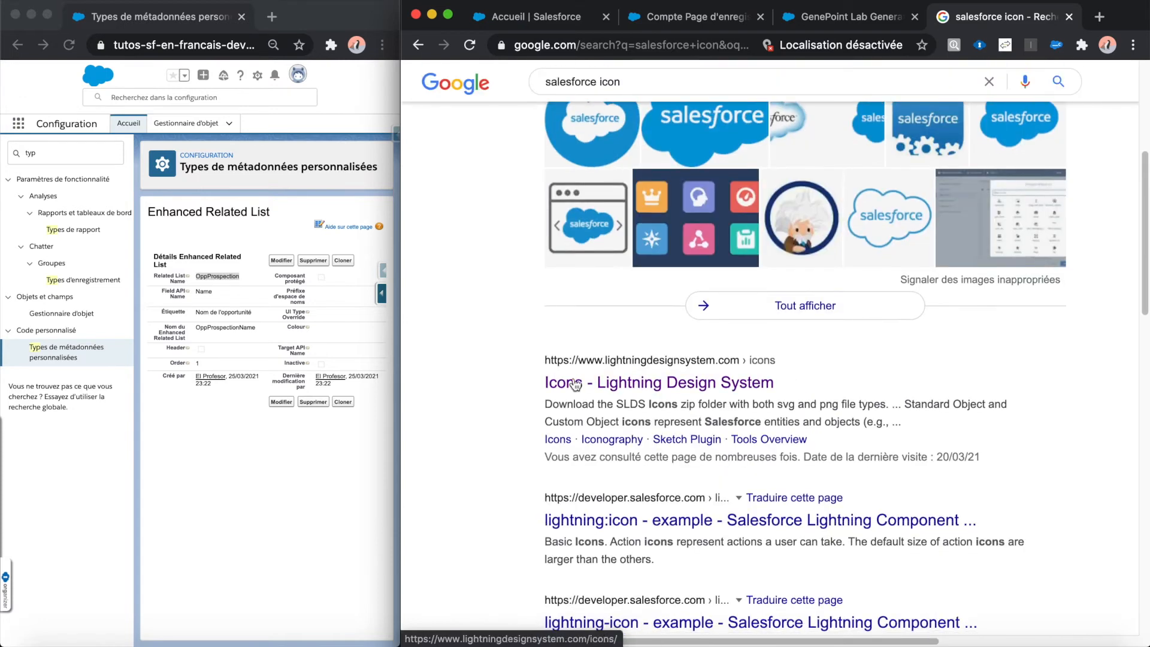
click(669, 384)
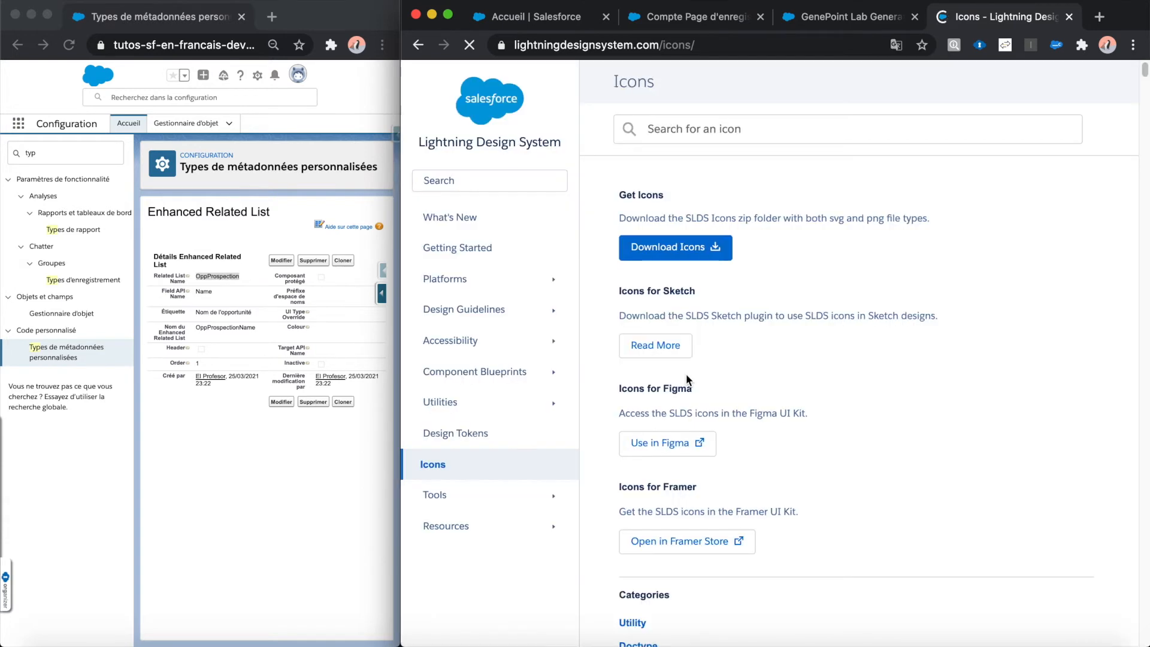
scroll(762, 369, down, 1)
scroll(763, 371, down, 6)
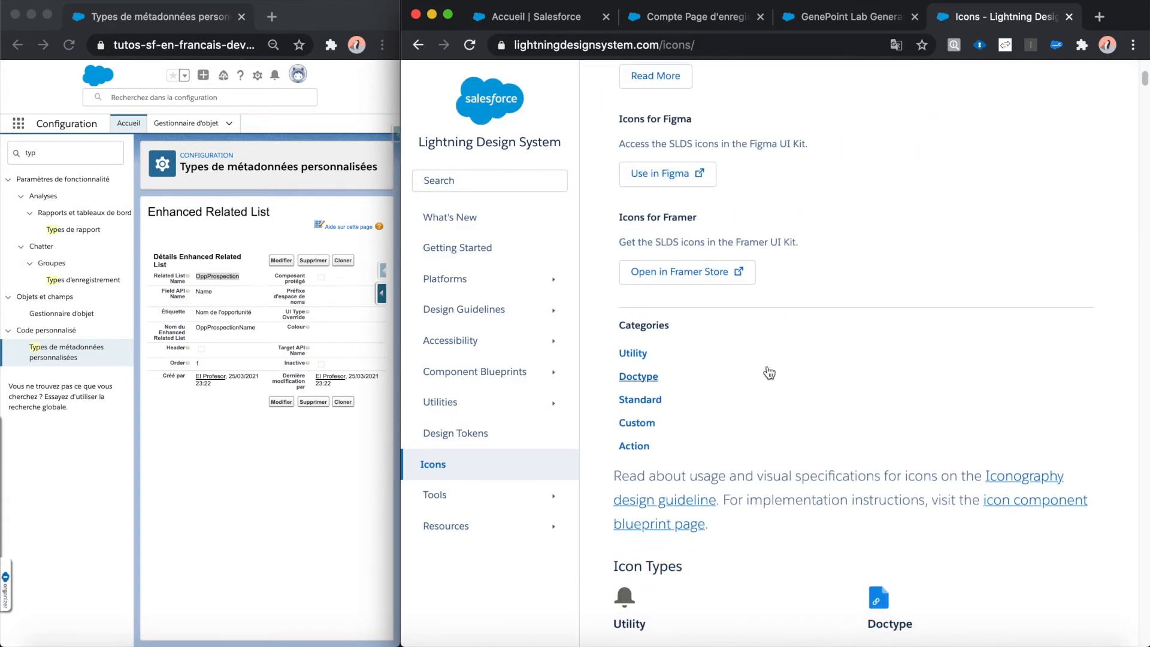
Step: Open the Standard Icons section and copy the icon name assigned_resource
scroll(768, 369, down, 3)
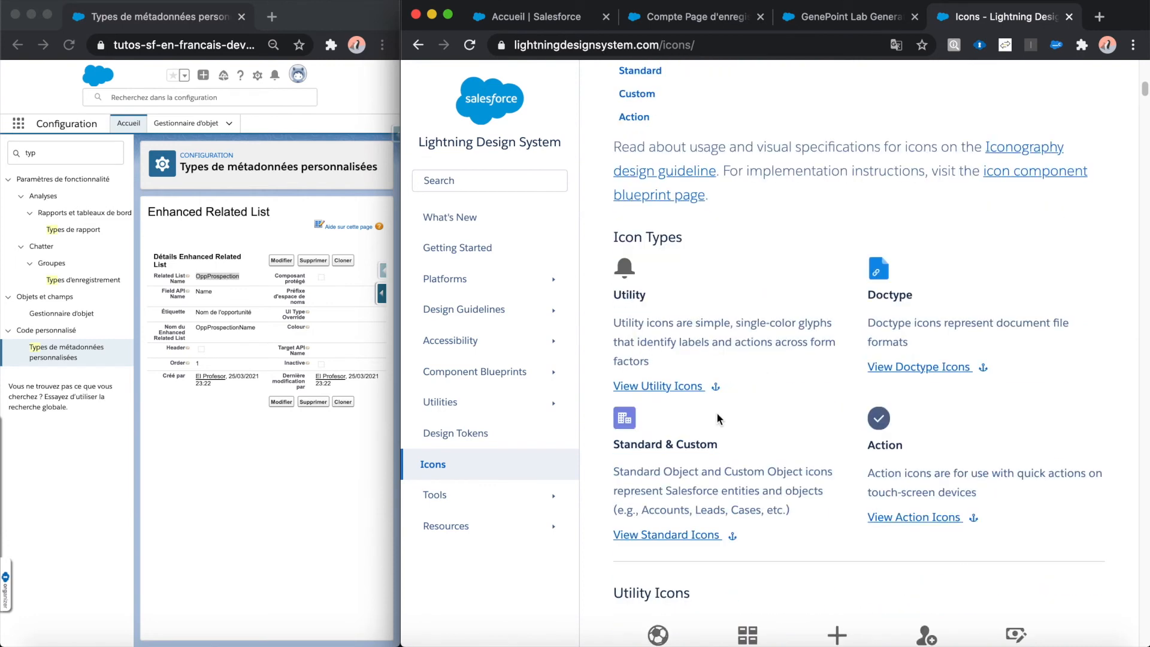
click(679, 538)
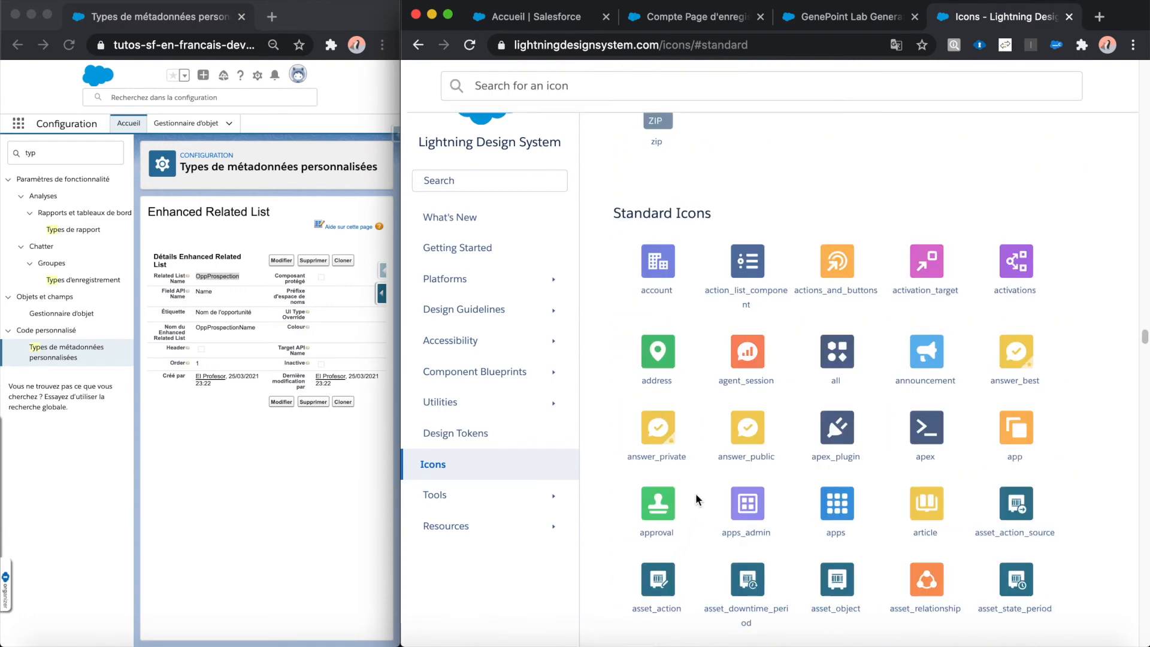
scroll(810, 432, down, 3)
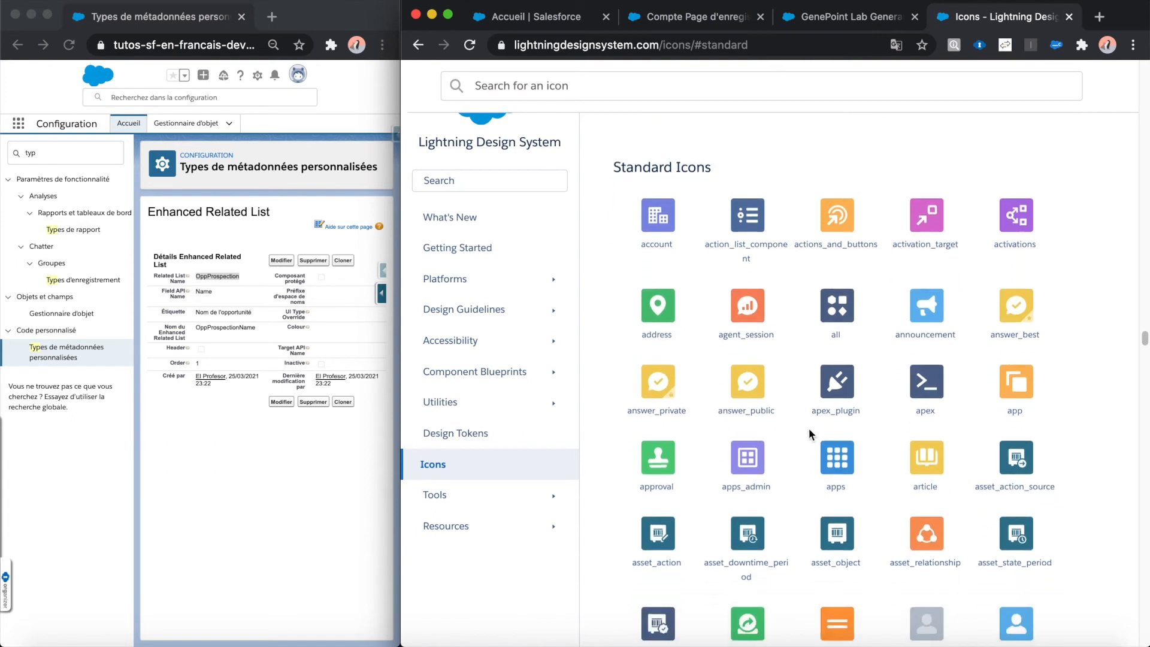
scroll(810, 430, down, 1)
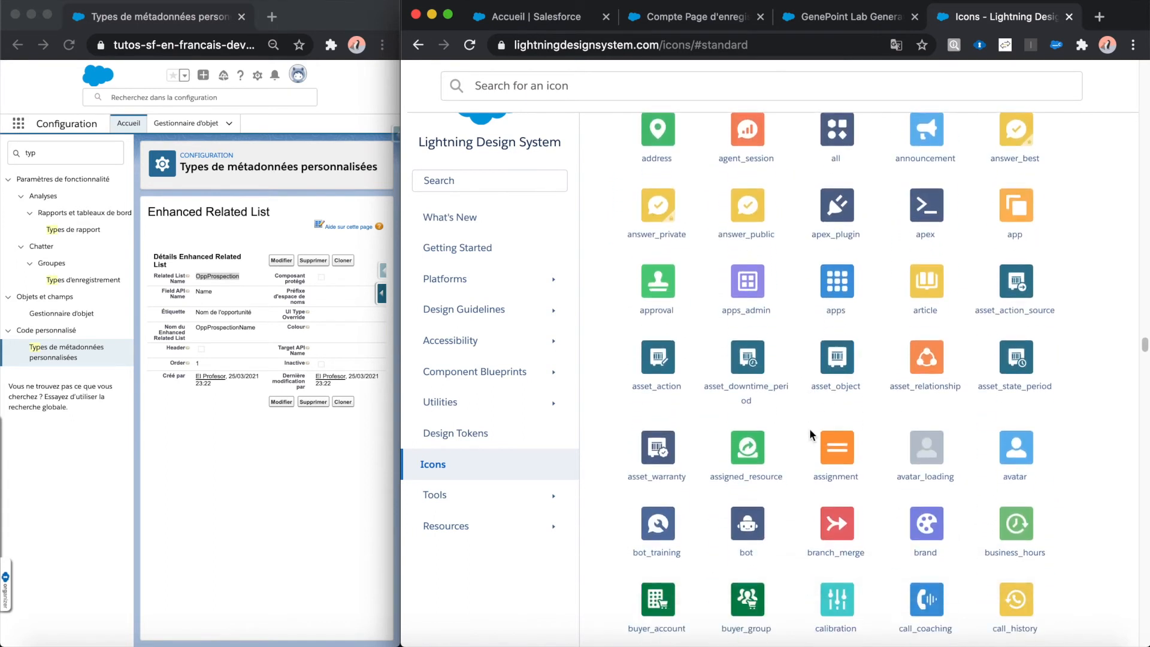
scroll(810, 428, down, 1)
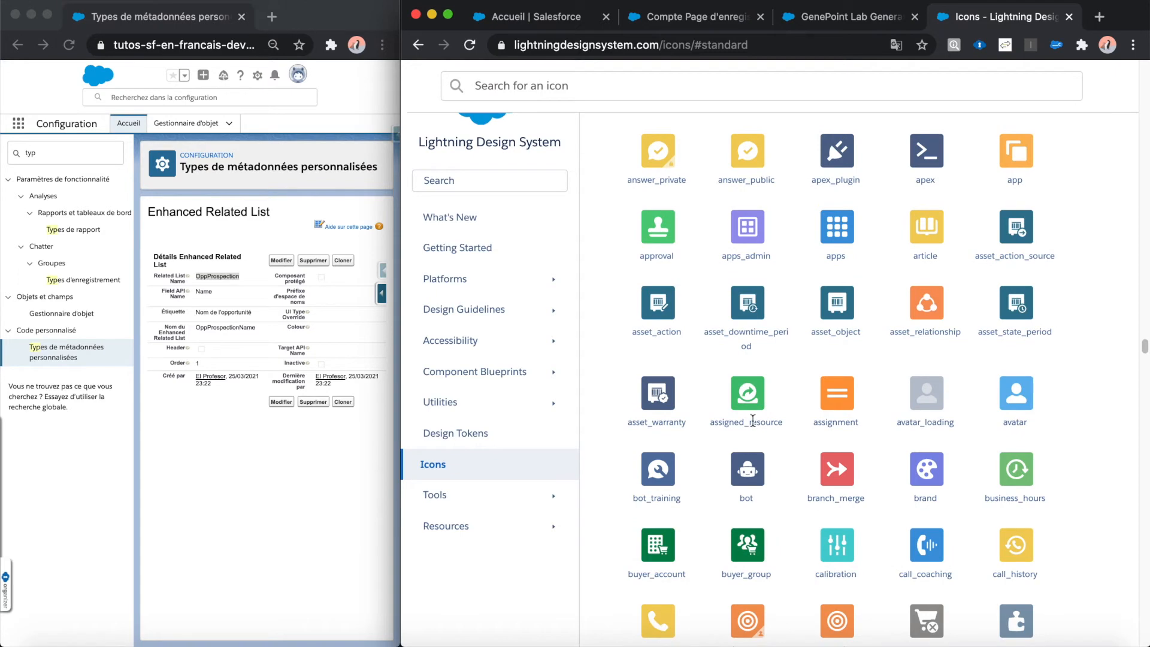
double_click(753, 421)
right_click(756, 422)
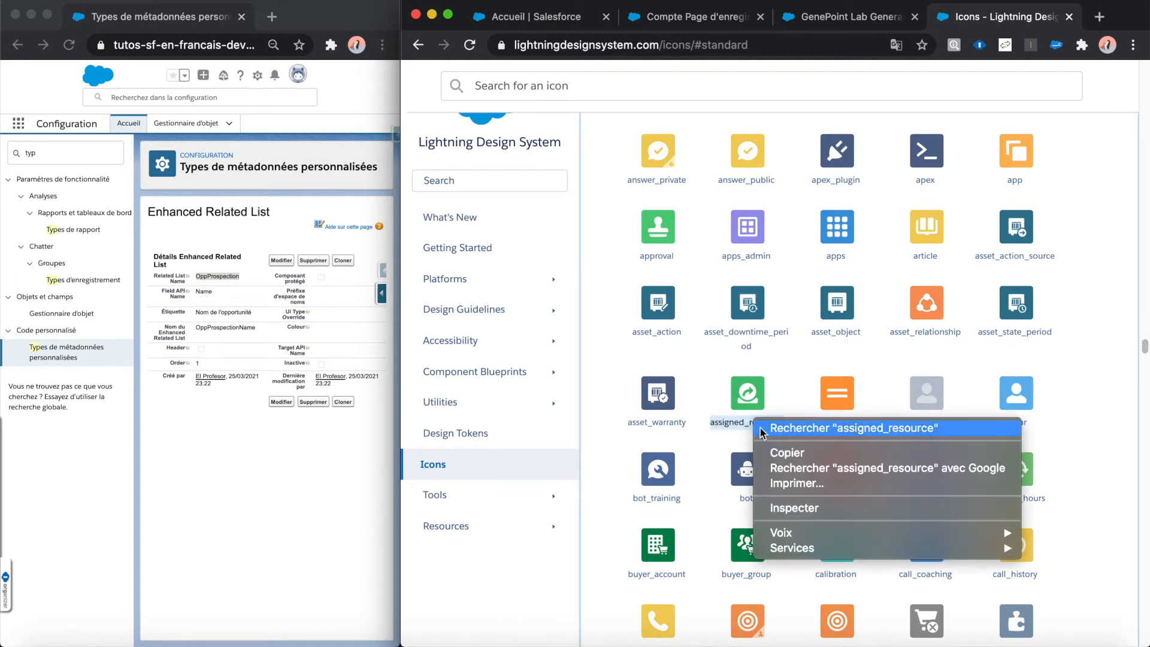
click(773, 454)
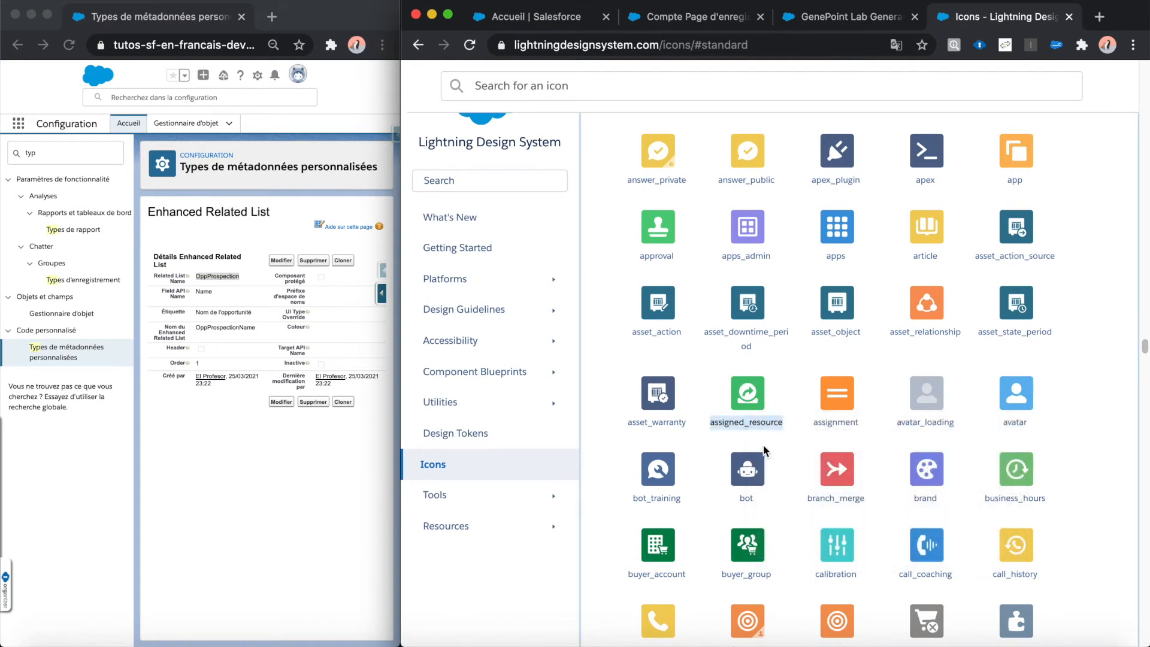
Step: Set the Prospection component's Icon Name to standard:assigned_resource in the page builder and check the icon in the preview
click(721, 16)
key(BackSpace)
key(super+v)
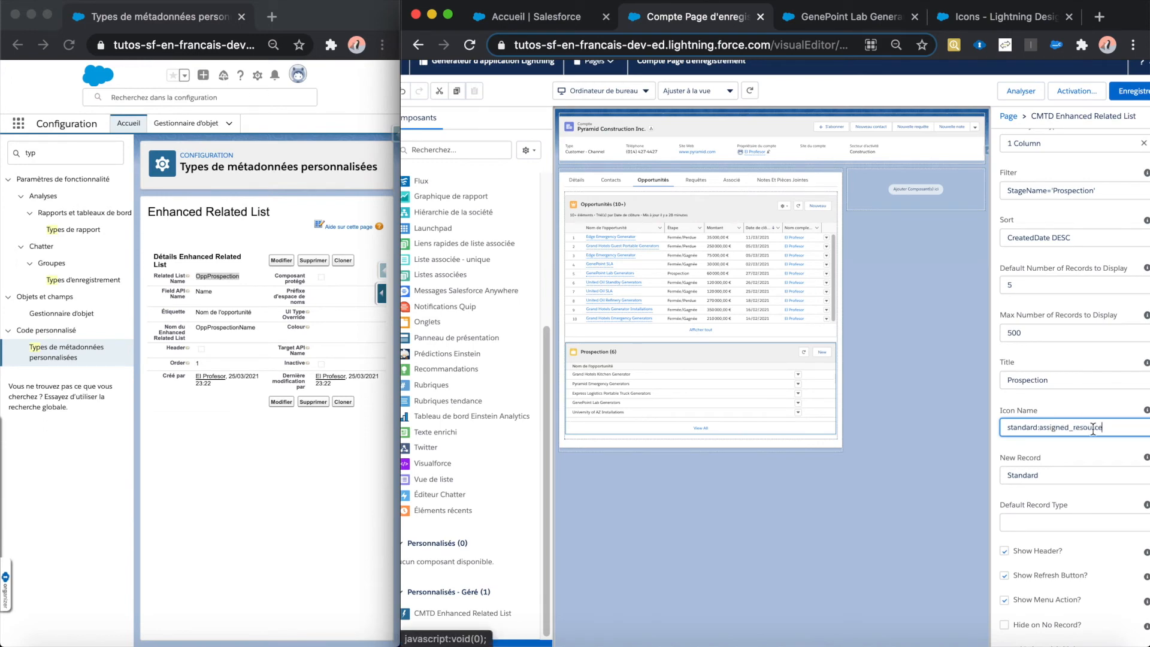
click(664, 362)
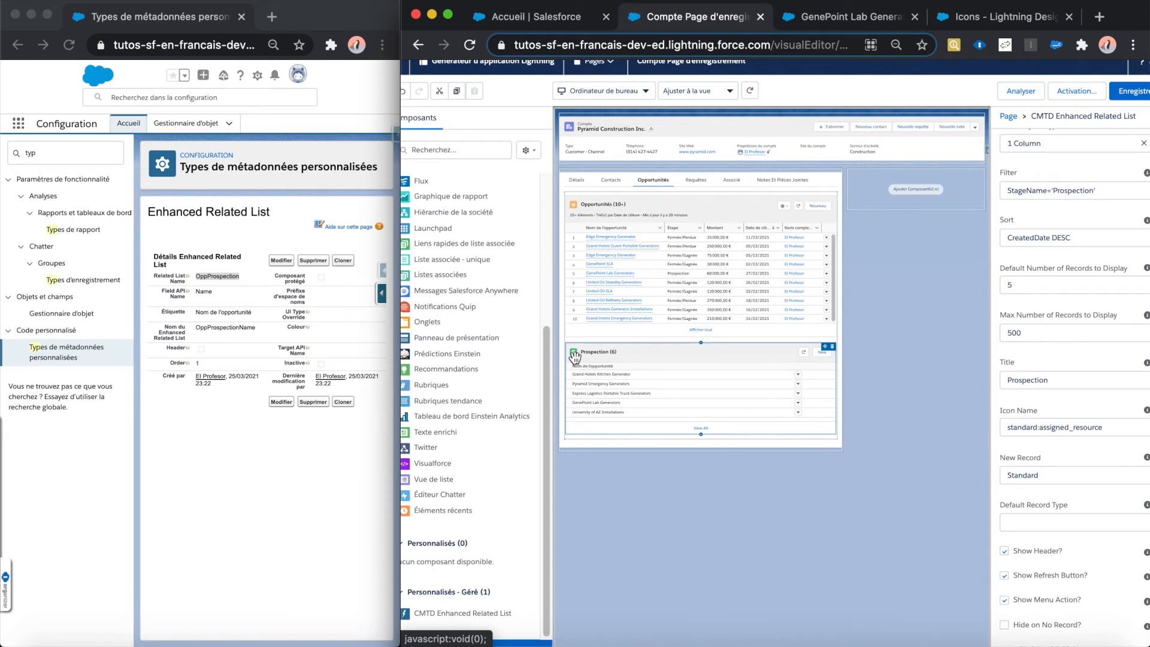
scroll(574, 358, up, 5)
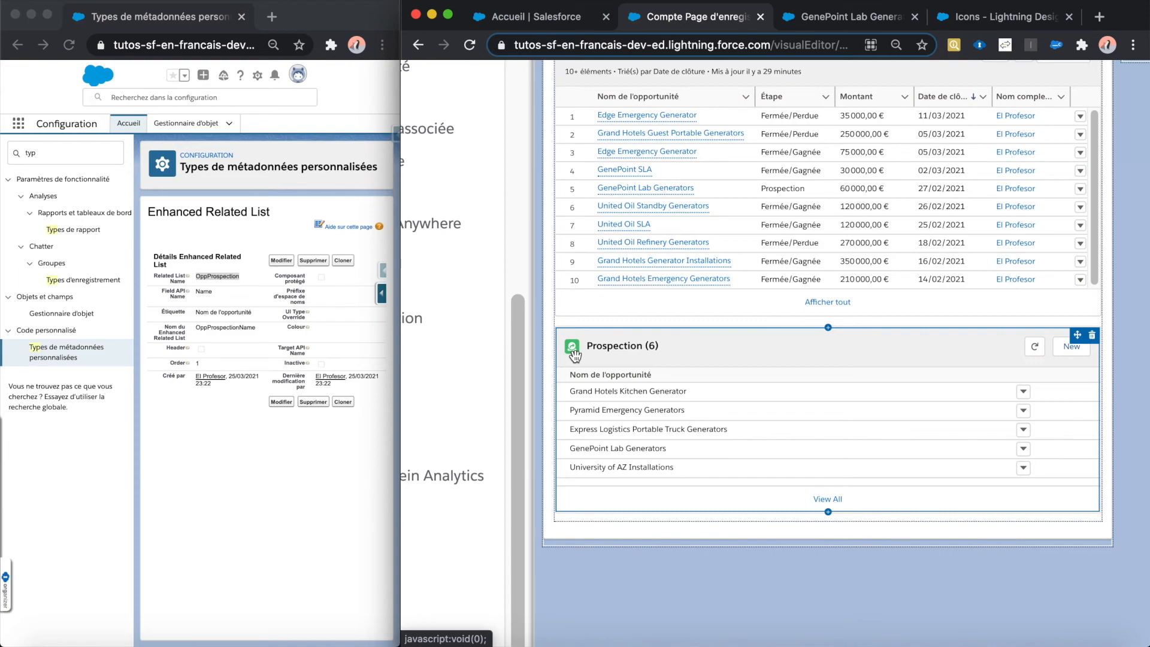
scroll(574, 357, down, 5)
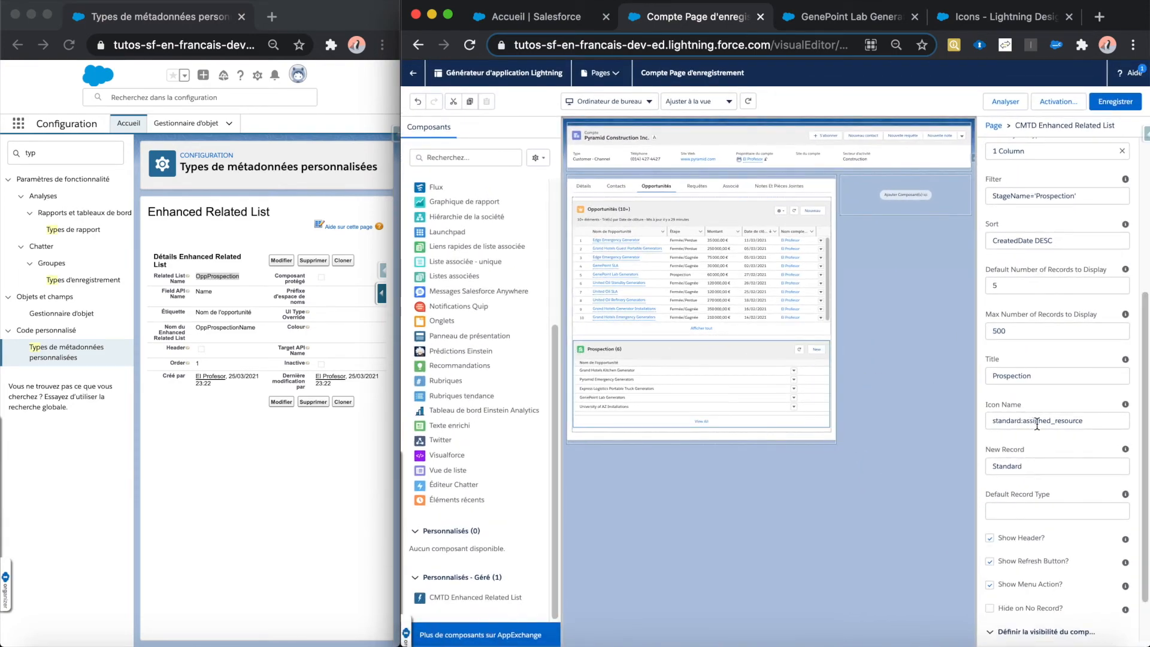
Step: Set the Prospection component's Icon Name to standard:opportunity
drag(1082, 422, 1030, 422)
key(BackSpace)
text(opportunity)
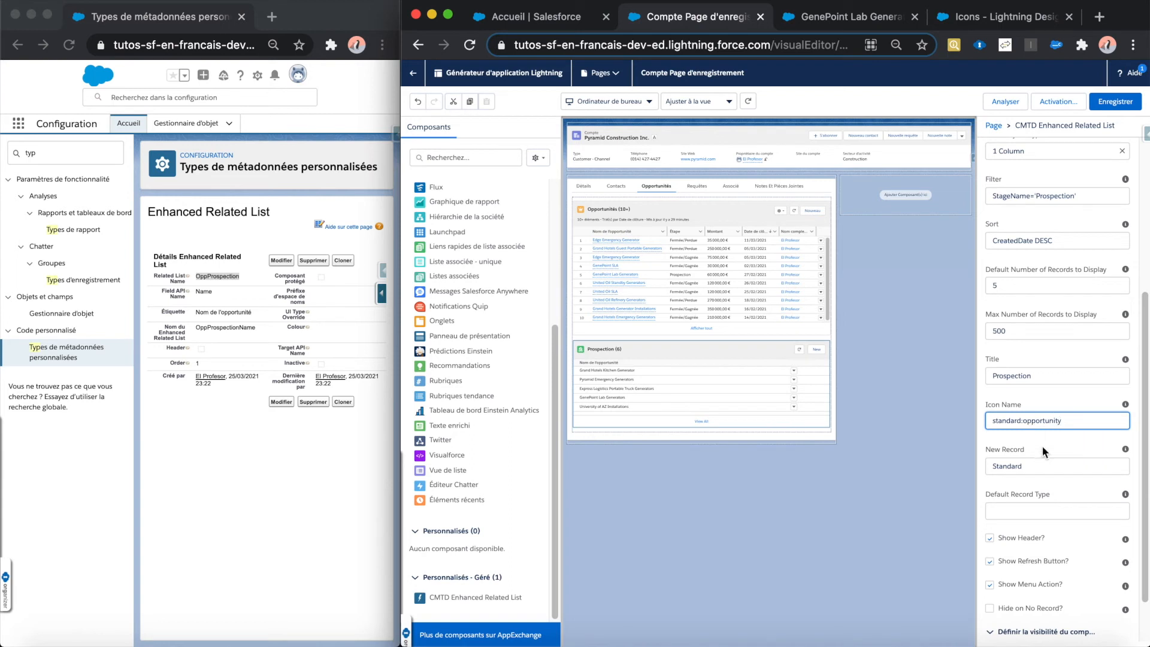
click(1048, 438)
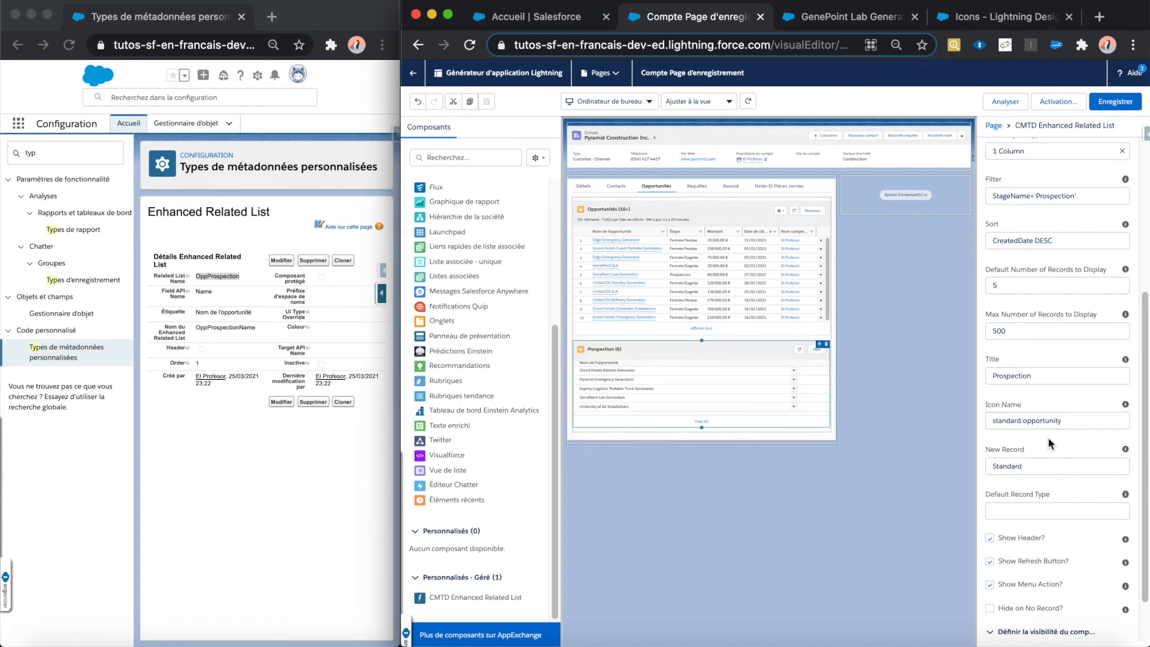
click(583, 213)
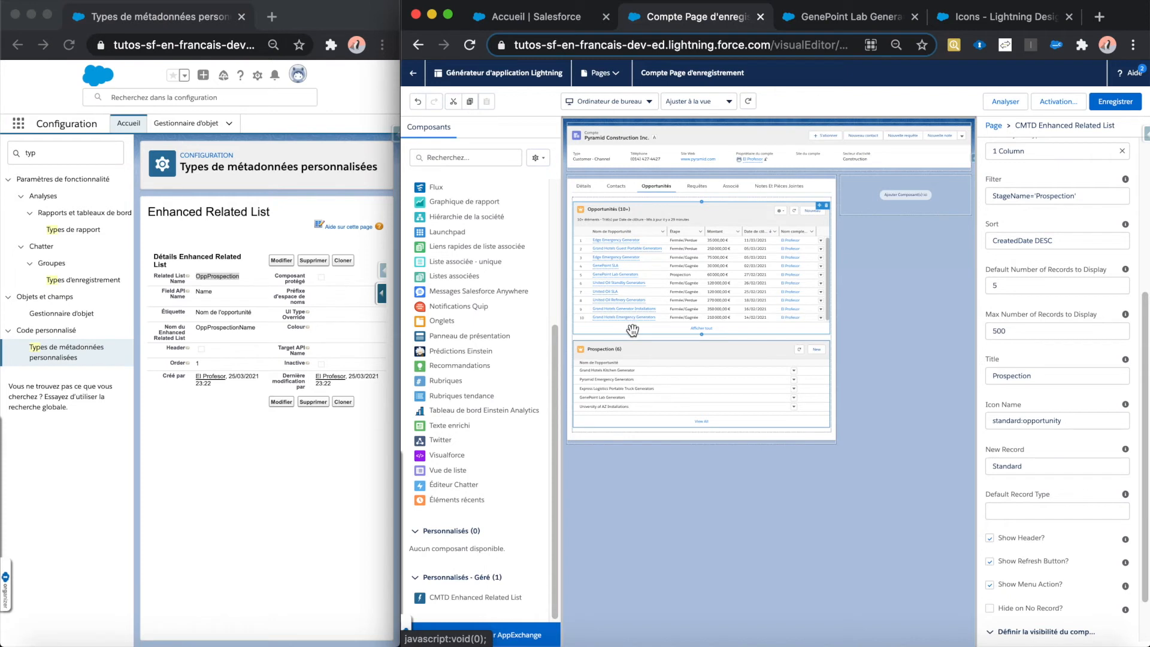
Step: Clear the component's New Record value and restore it to Standard
scroll(1076, 422, down, 2)
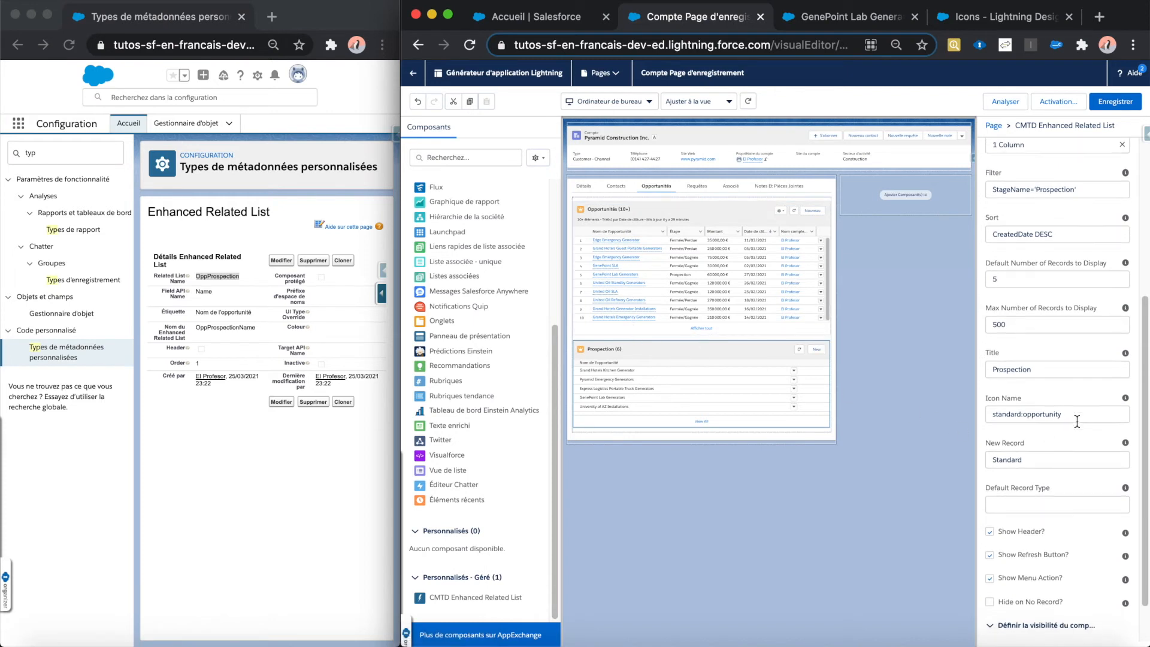
scroll(1077, 421, down, 3)
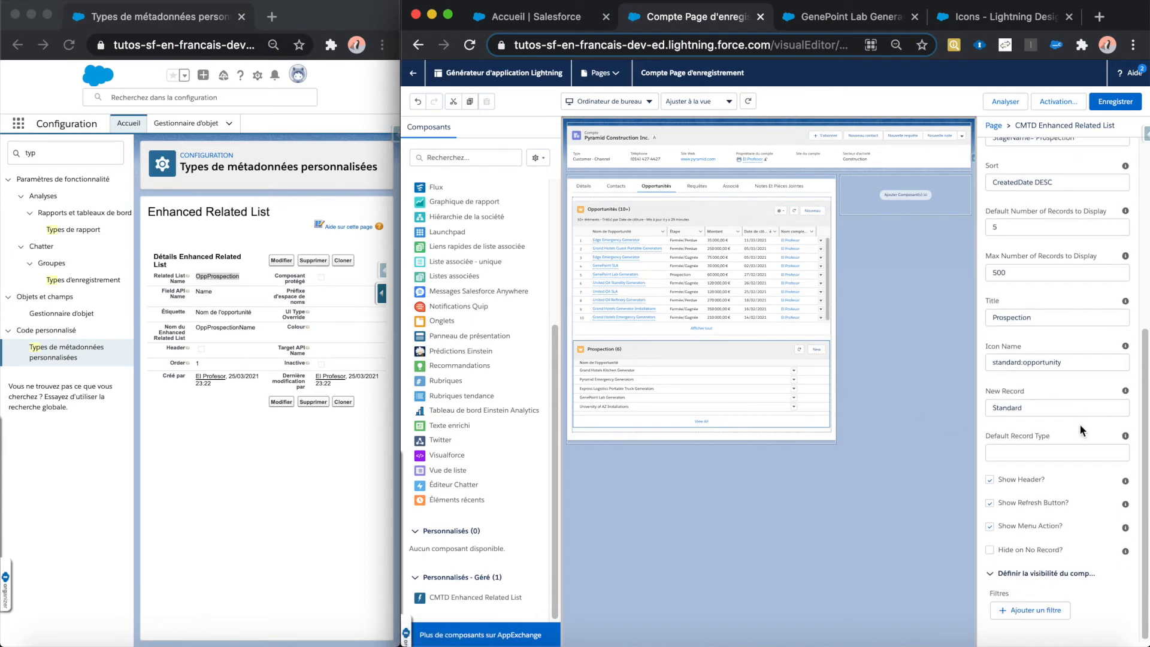
click(1027, 408)
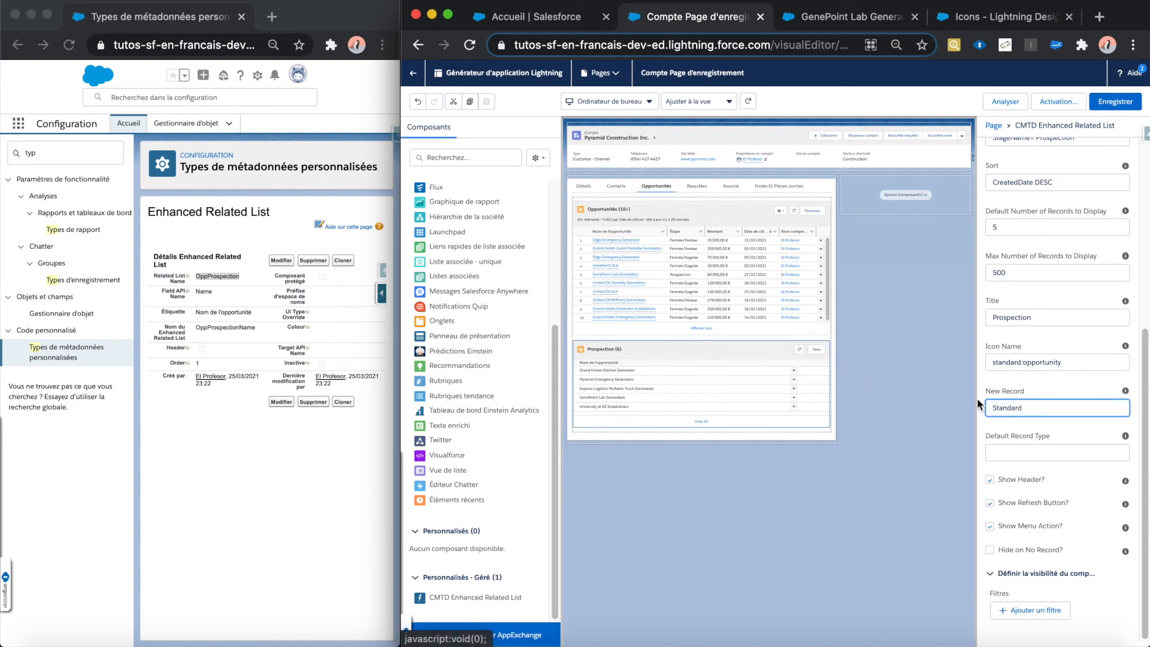
key(BackSpace)
key(BackSpace)
key(BackSpace)
key(BackSpace)
key(BackSpace)
key(BackSpace)
key(BackSpace)
key(BackSpace)
click(1048, 389)
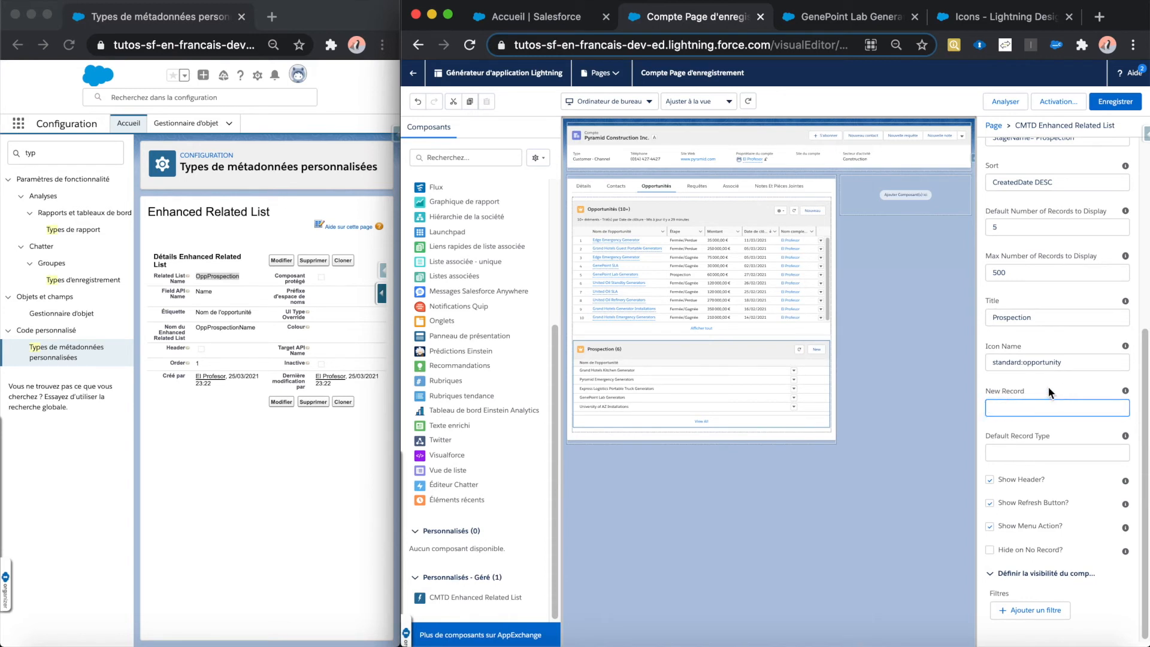
scroll(1039, 414, up, 5)
scroll(1045, 429, down, 4)
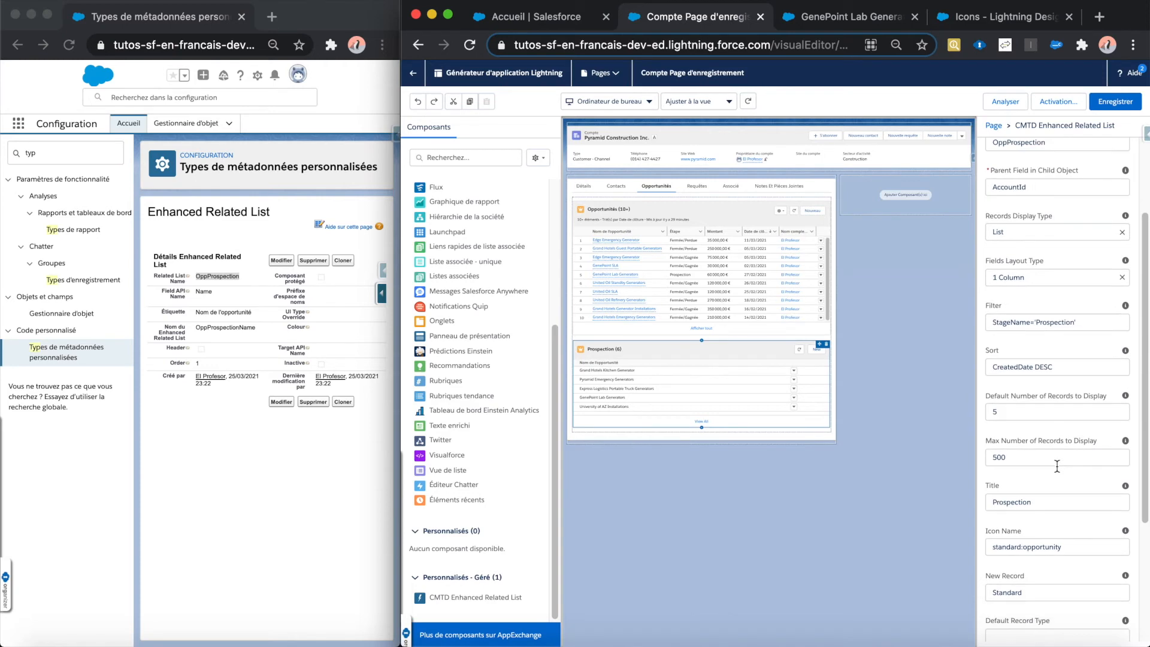
click(1051, 501)
scroll(1031, 489, down, 1)
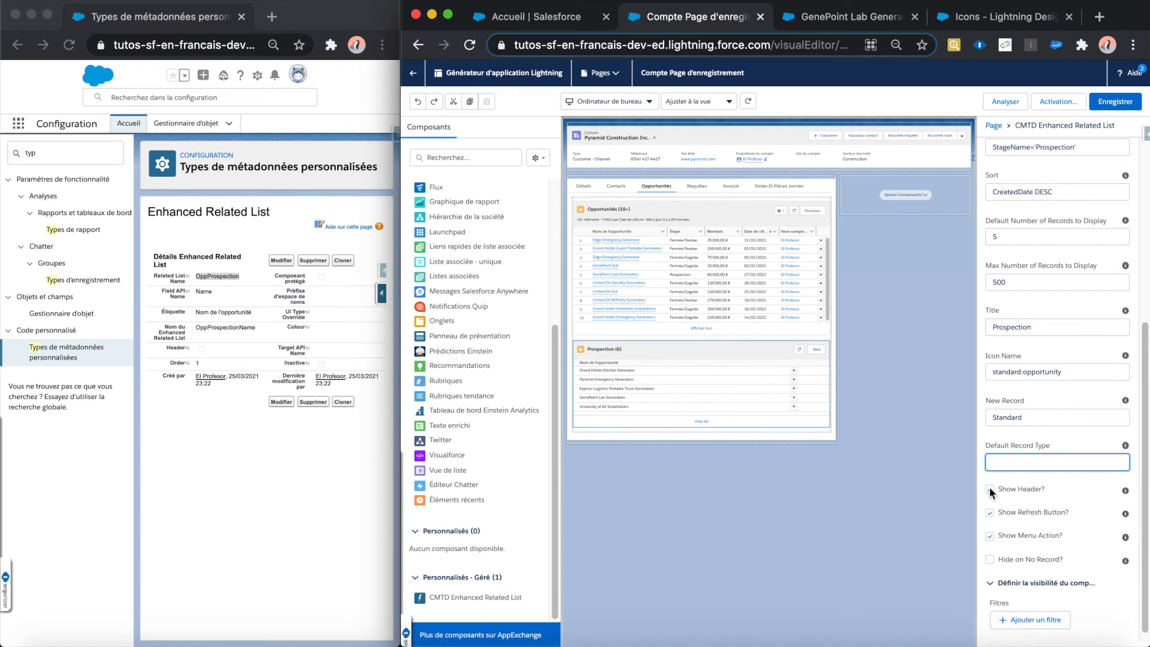
Step: Turn off Show Menu Action, Show Refresh Button and Show Header for the Prospection component
click(990, 488)
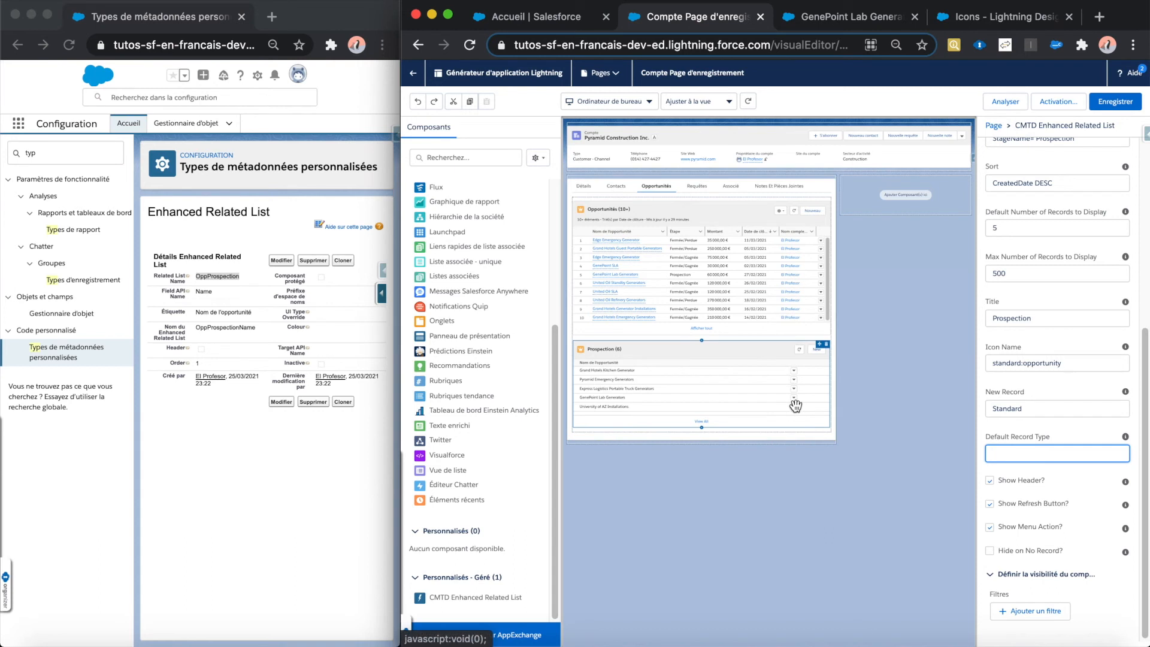
click(989, 526)
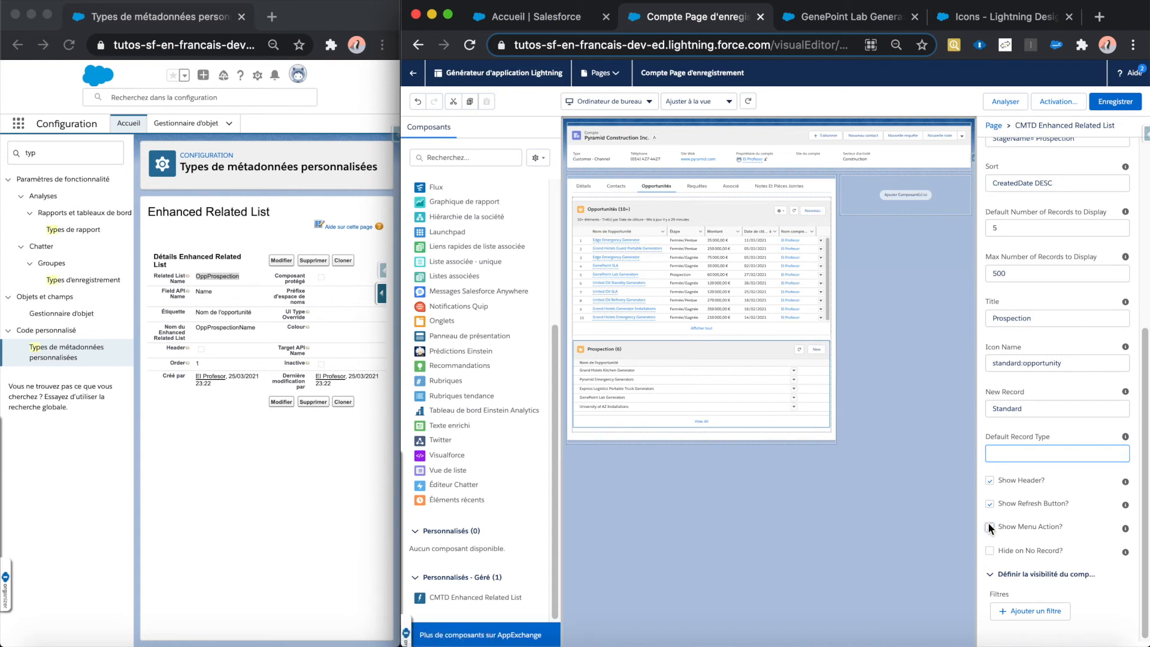
click(989, 504)
click(990, 482)
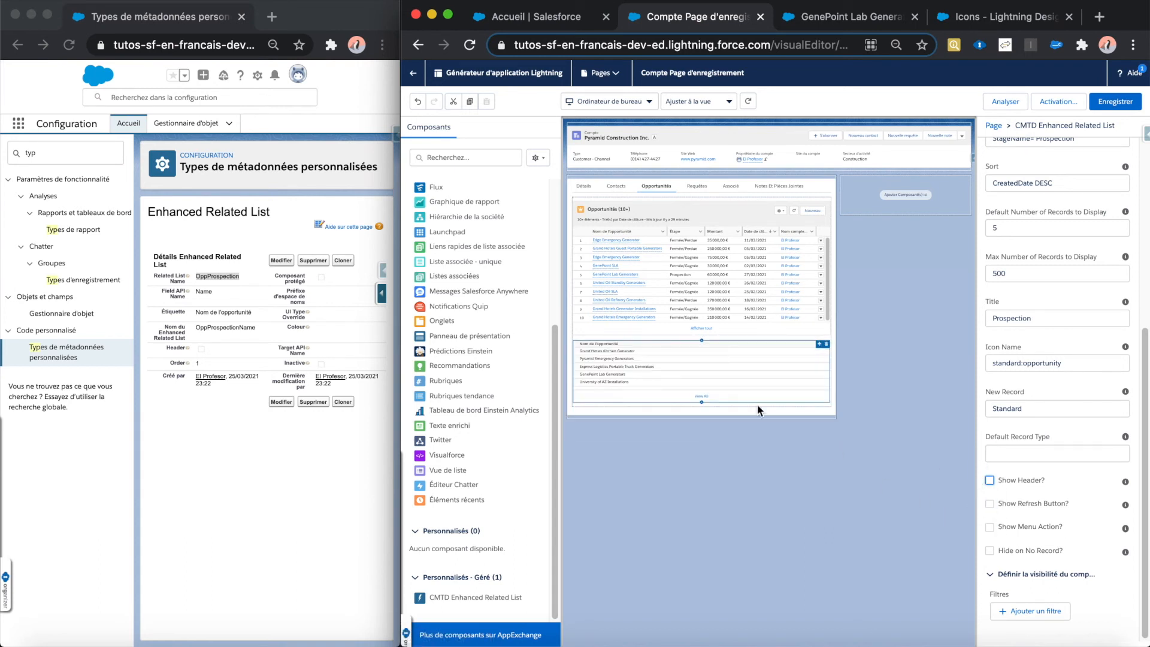
Step: Turn Show Header, Show Refresh Button and Show Menu Action back on one at a time, checking each in the preview
click(989, 481)
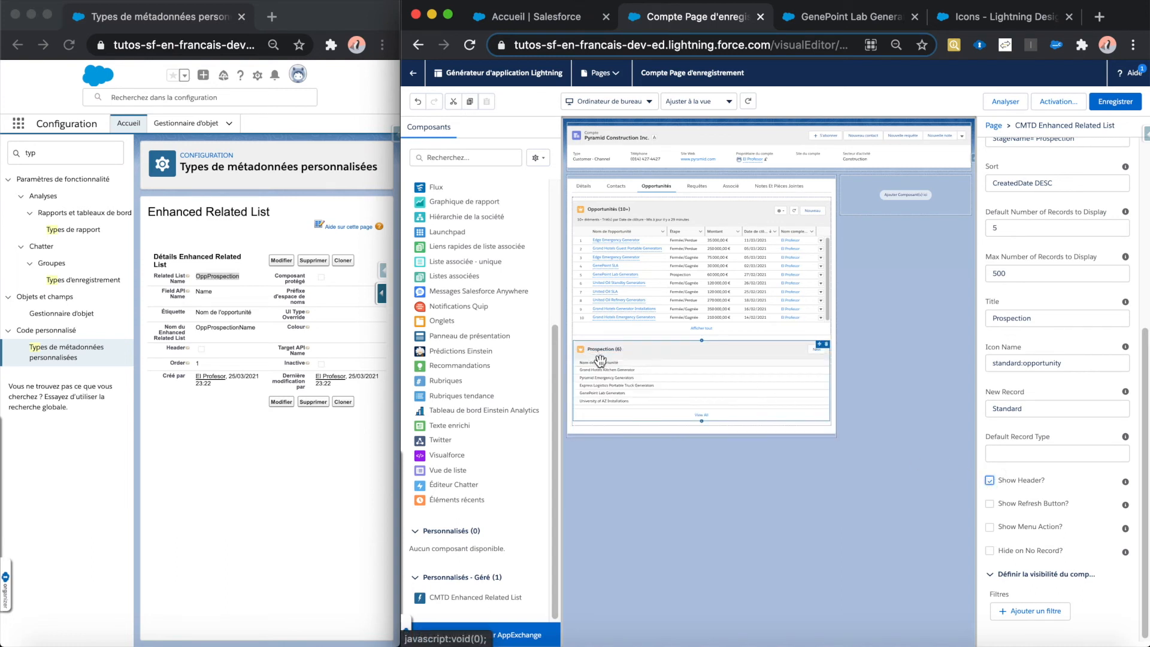
click(989, 504)
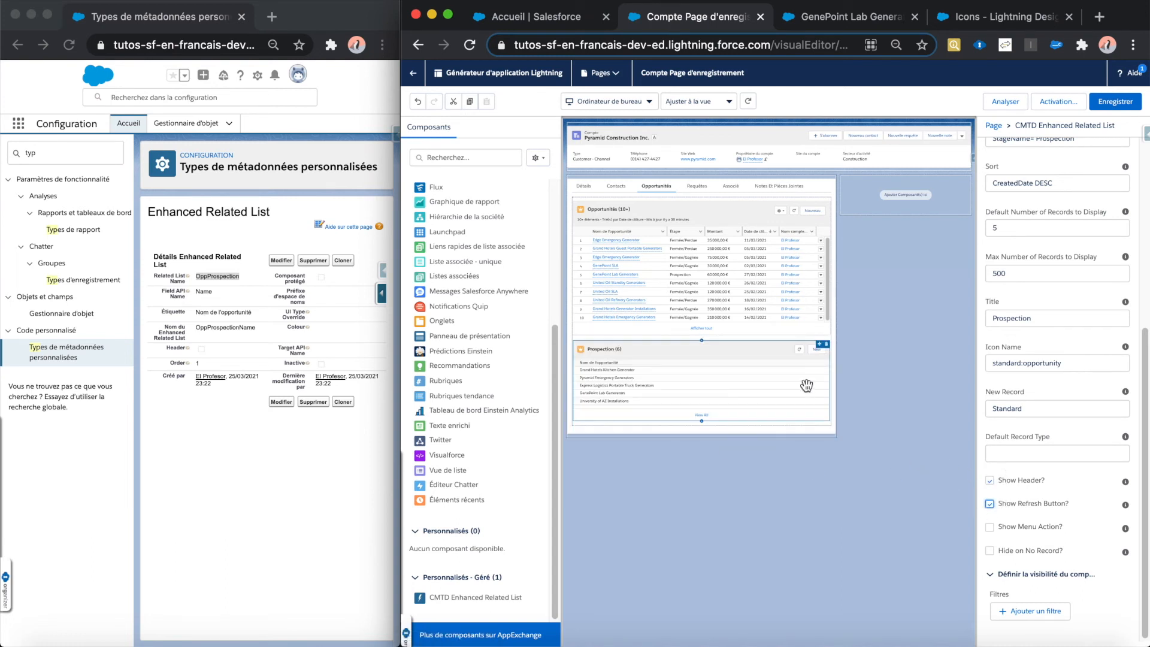
click(990, 526)
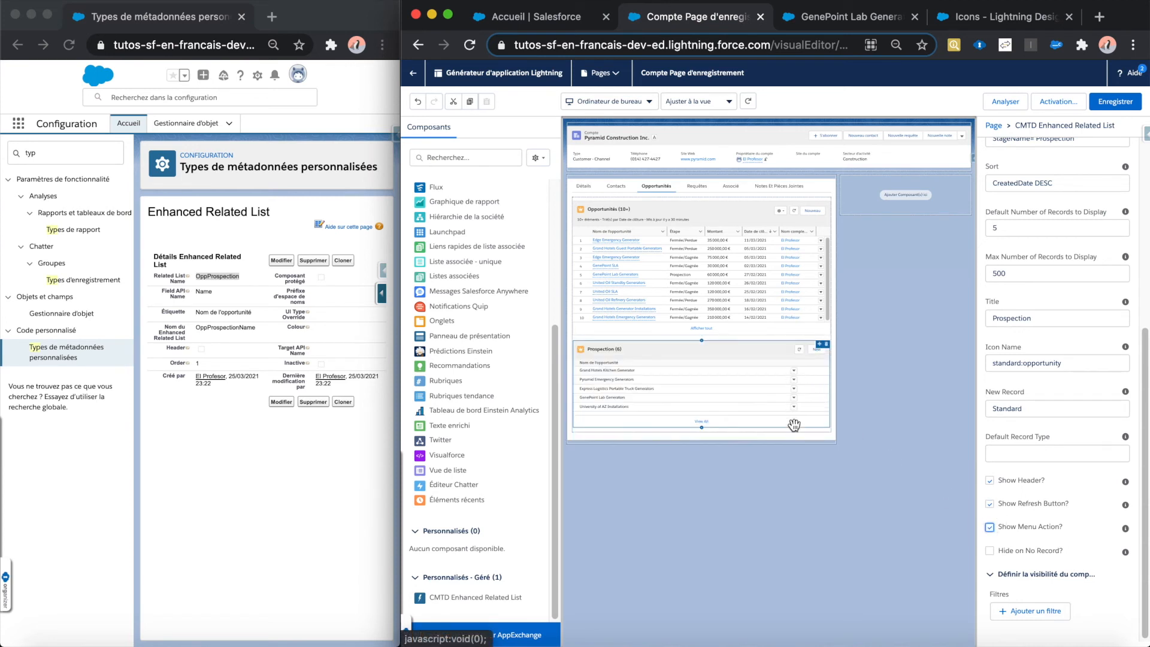
Step: Save the account page layout, leave the page builder and display the Pyramid Construction Inc. account's opportunities
click(1074, 481)
click(1117, 107)
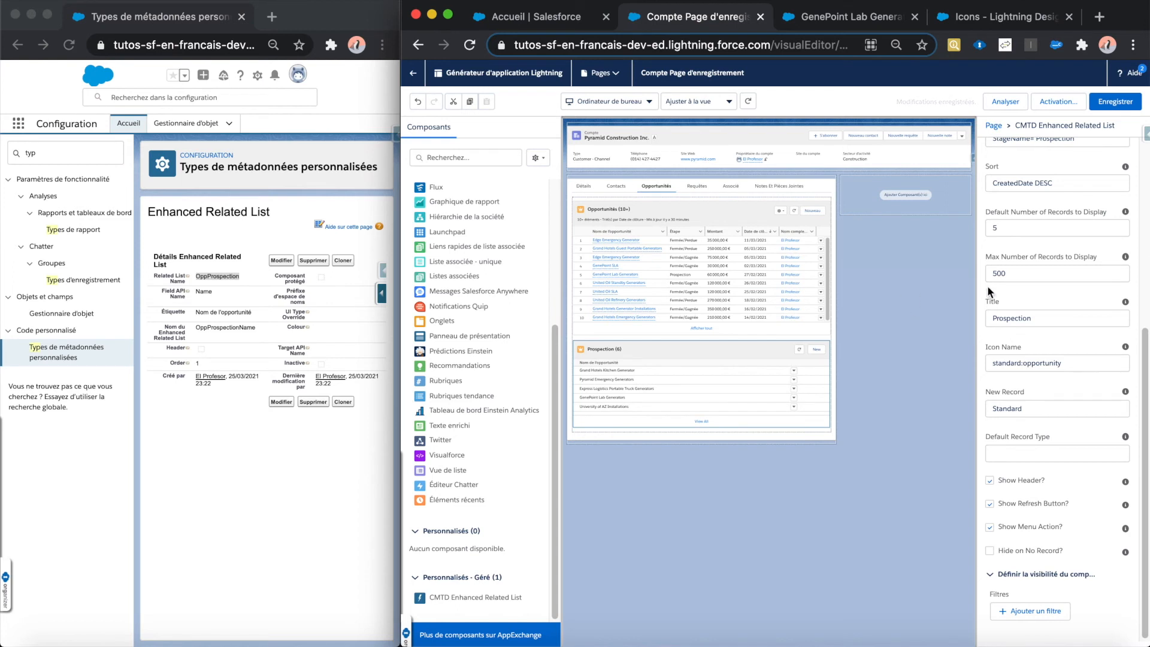
scroll(1061, 356, up, 5)
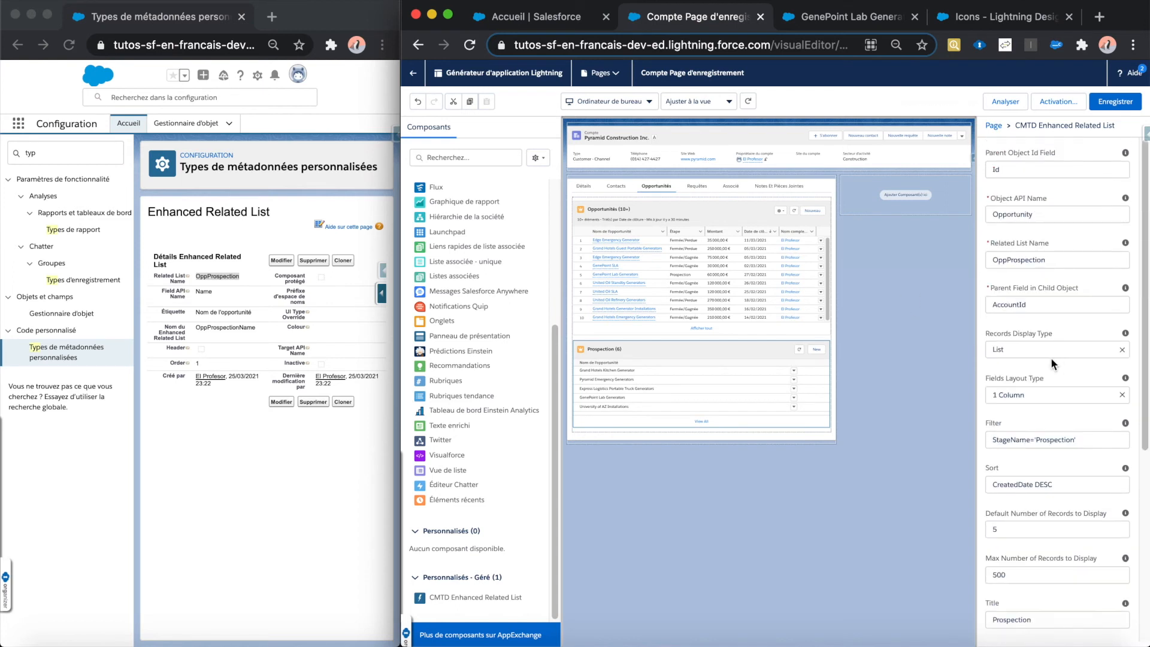
click(415, 77)
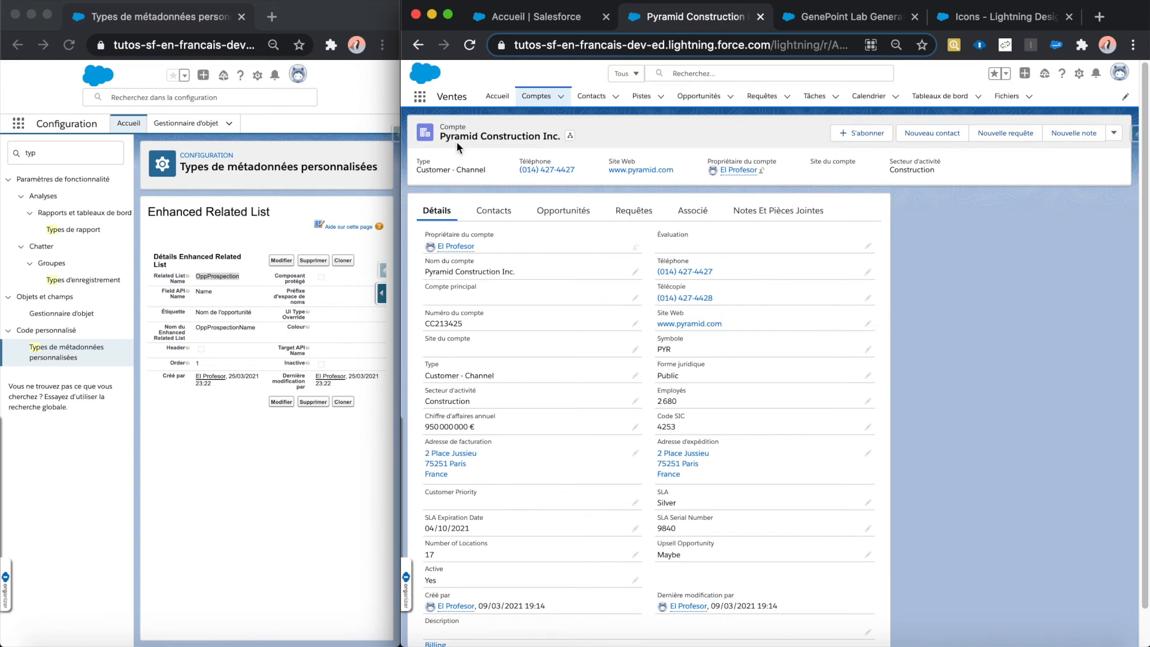
click(576, 220)
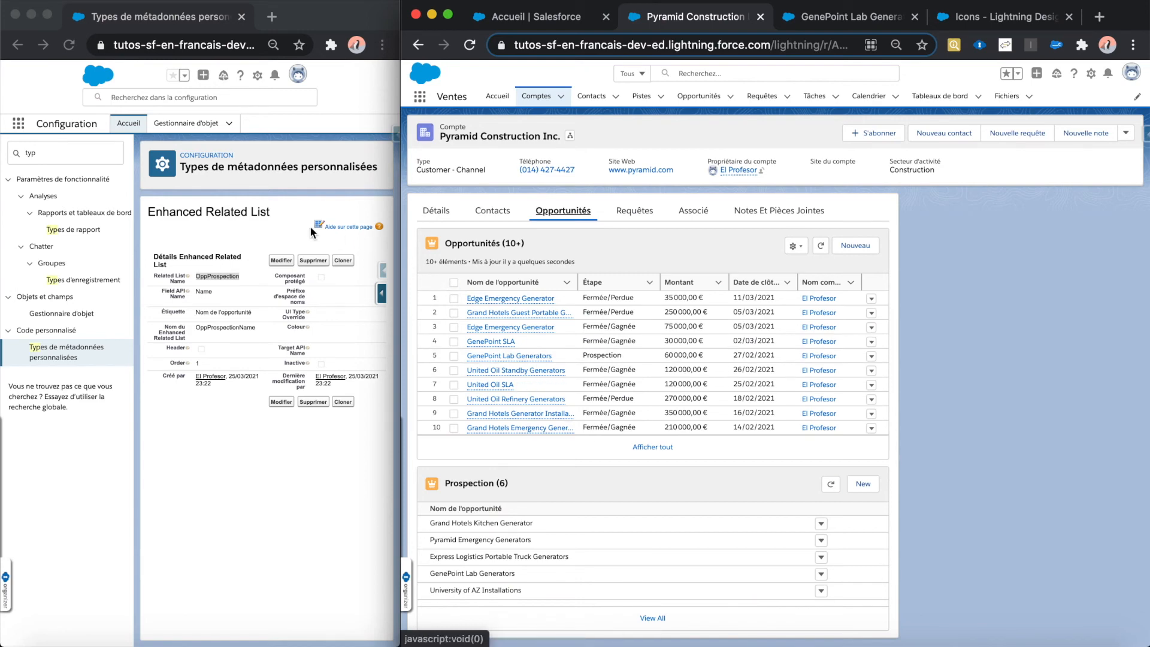
Step: Edit the OppProspection custom metadata record for the Name field, set its Target API Name to Id and save it
click(258, 226)
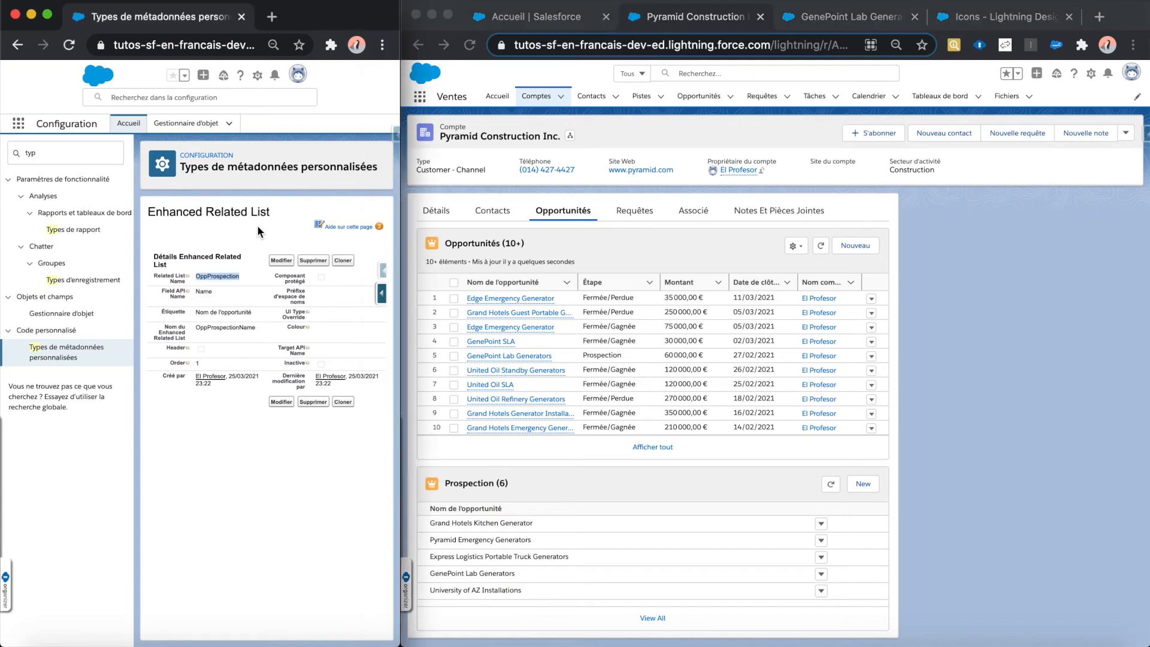
click(275, 260)
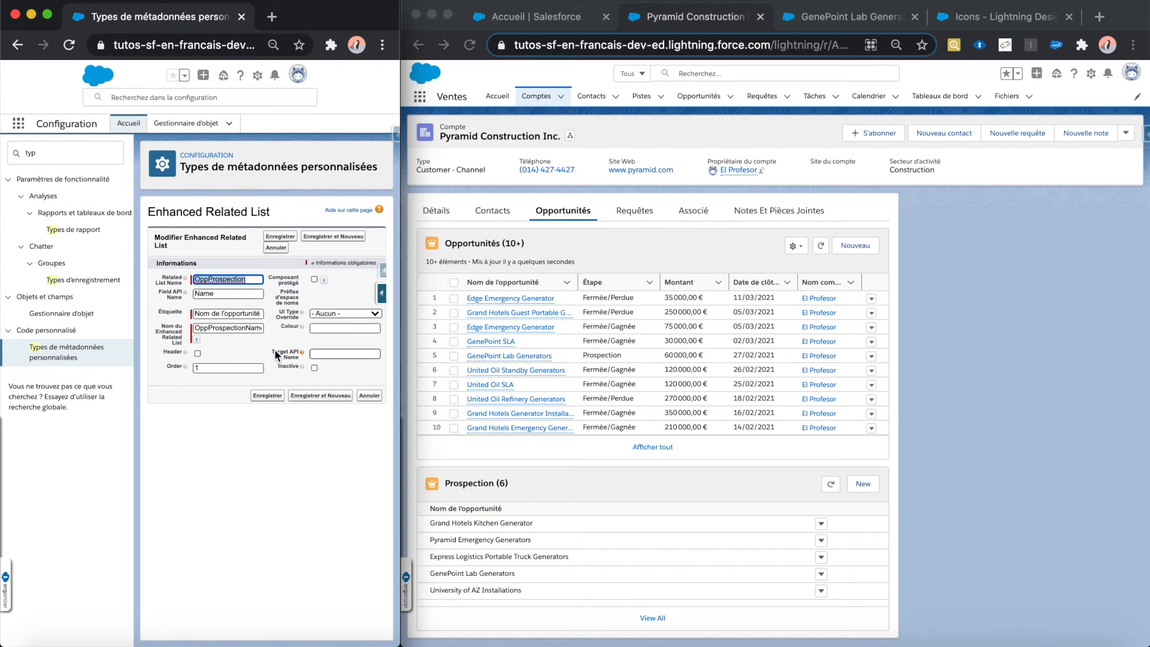
mouse_move(302, 353)
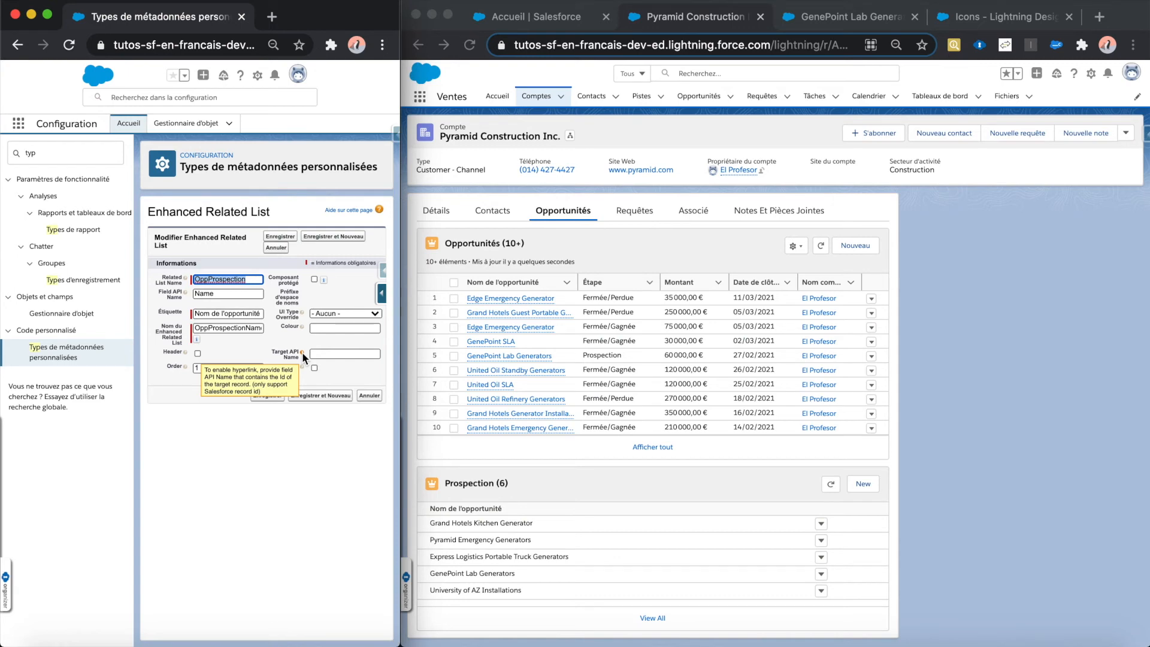
click(325, 354)
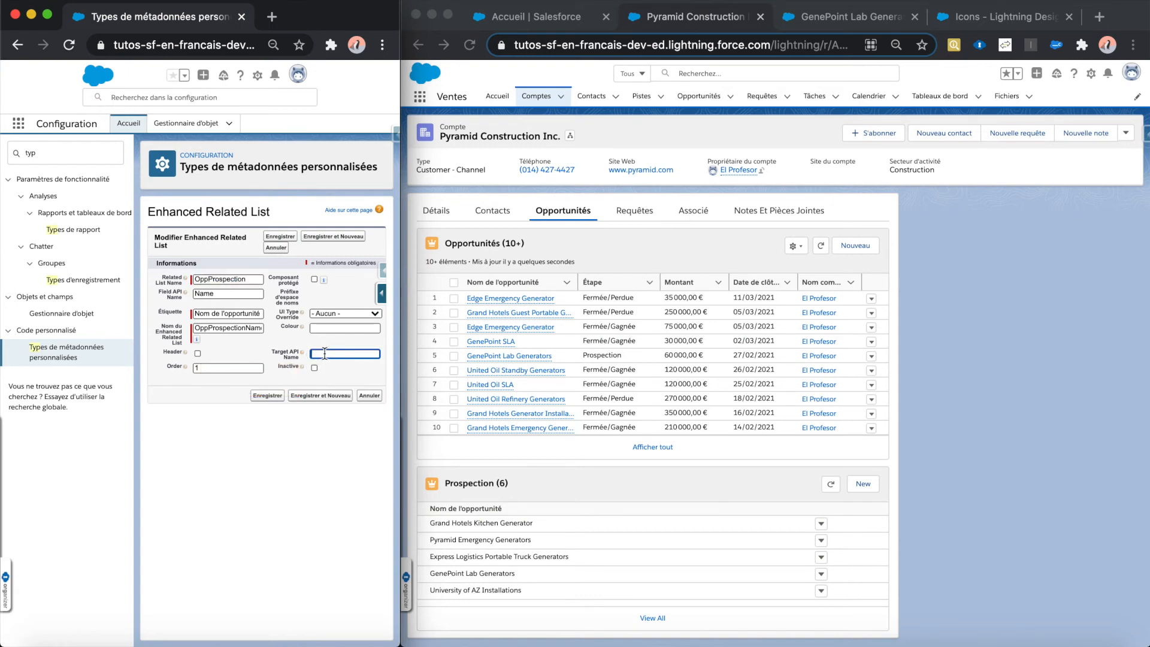
text(Id)
click(268, 396)
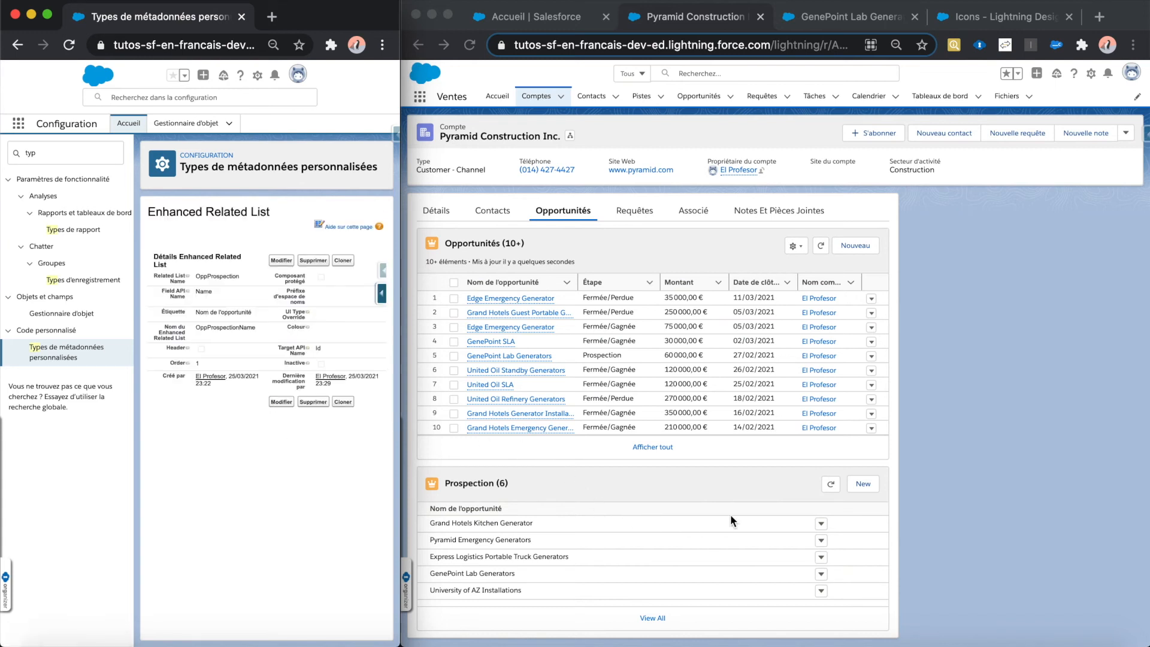
Step: Refresh the account's Prospection list and clone the OppProspection metadata record for the Name field
click(829, 484)
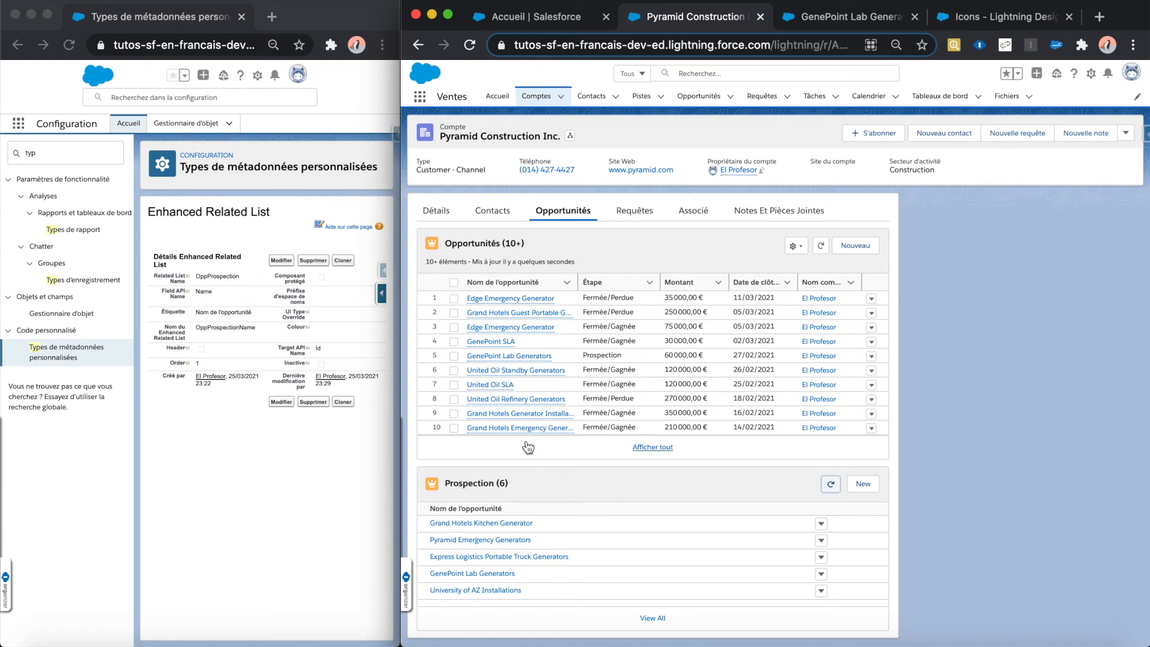
click(326, 432)
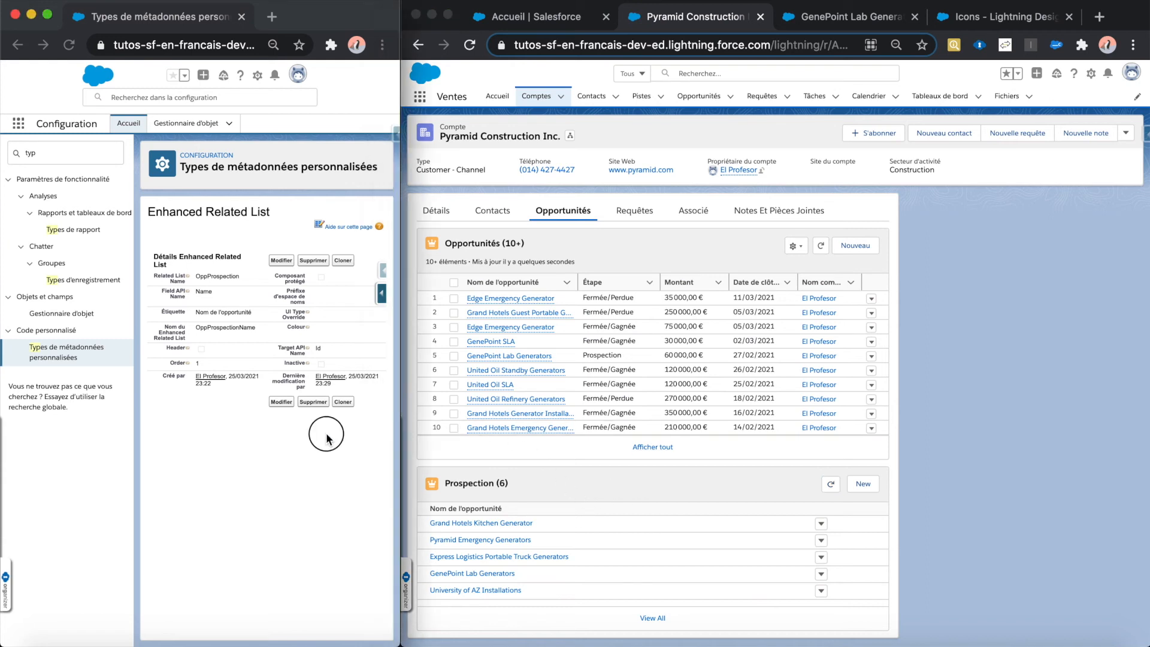
click(343, 261)
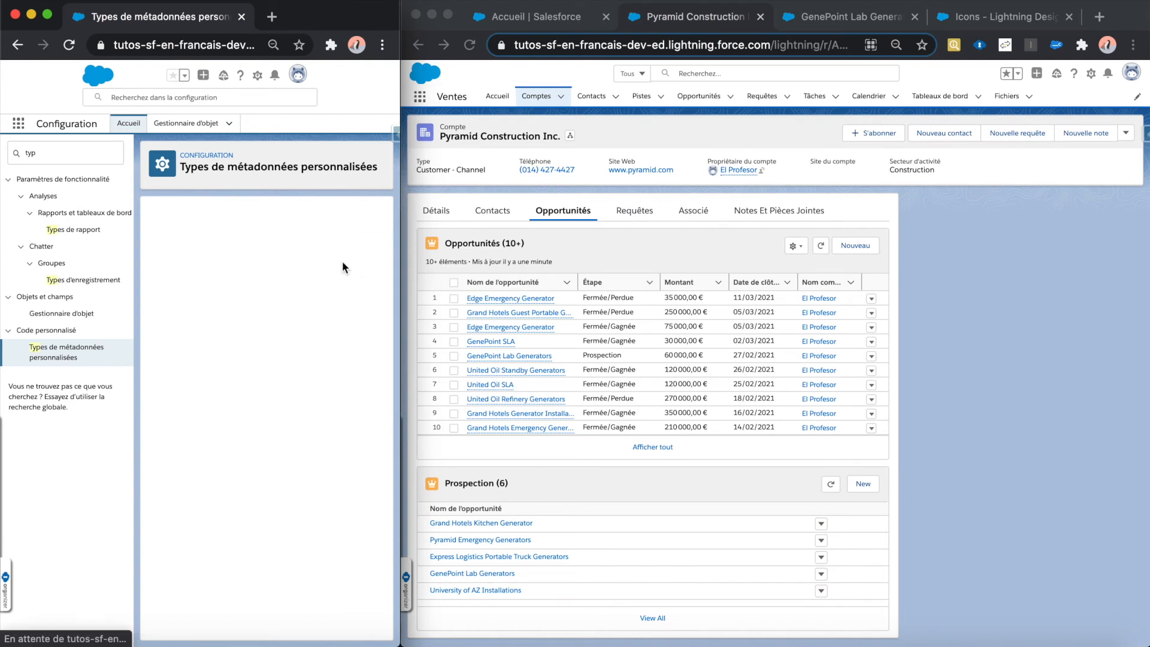
Step: Set the cloned record's Field API Name to Amount and its label to Montant
click(256, 280)
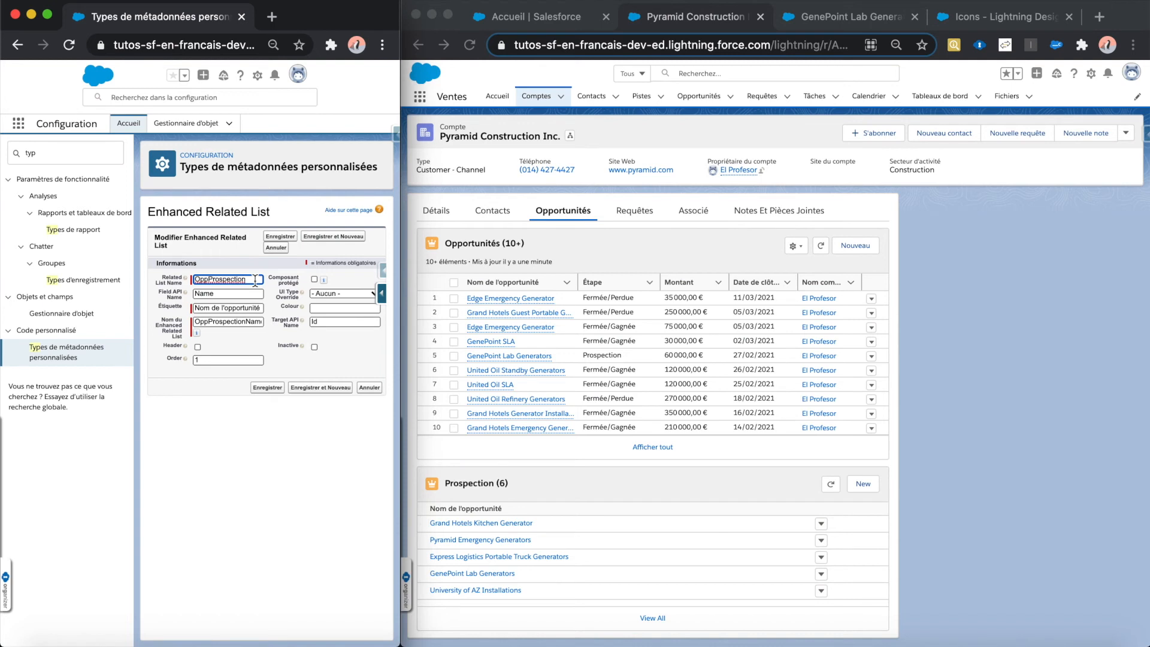
click(253, 293)
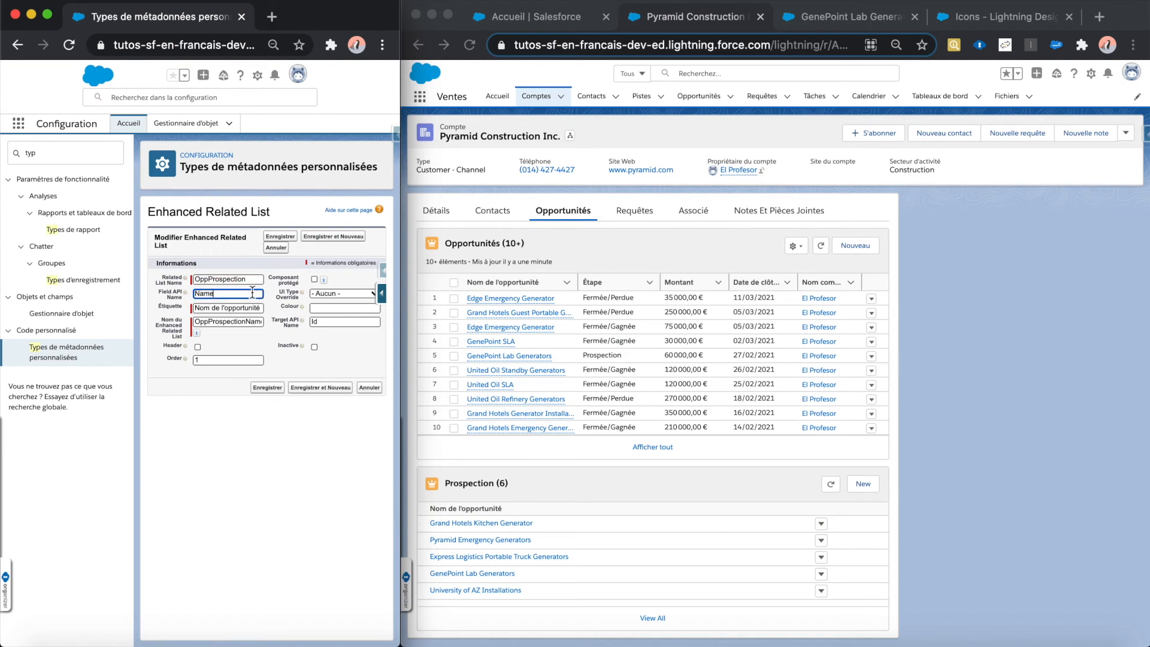
key(BackSpace)
key(BackSpace)
key(BackSpace)
key(BackSpace)
text(Amu)
text(unt)
triple_click(242, 308)
text(Montant)
Step: Name the cloned record OppProspectionAmount and set its order to 2
drag(246, 321, 277, 327)
text(Mo)
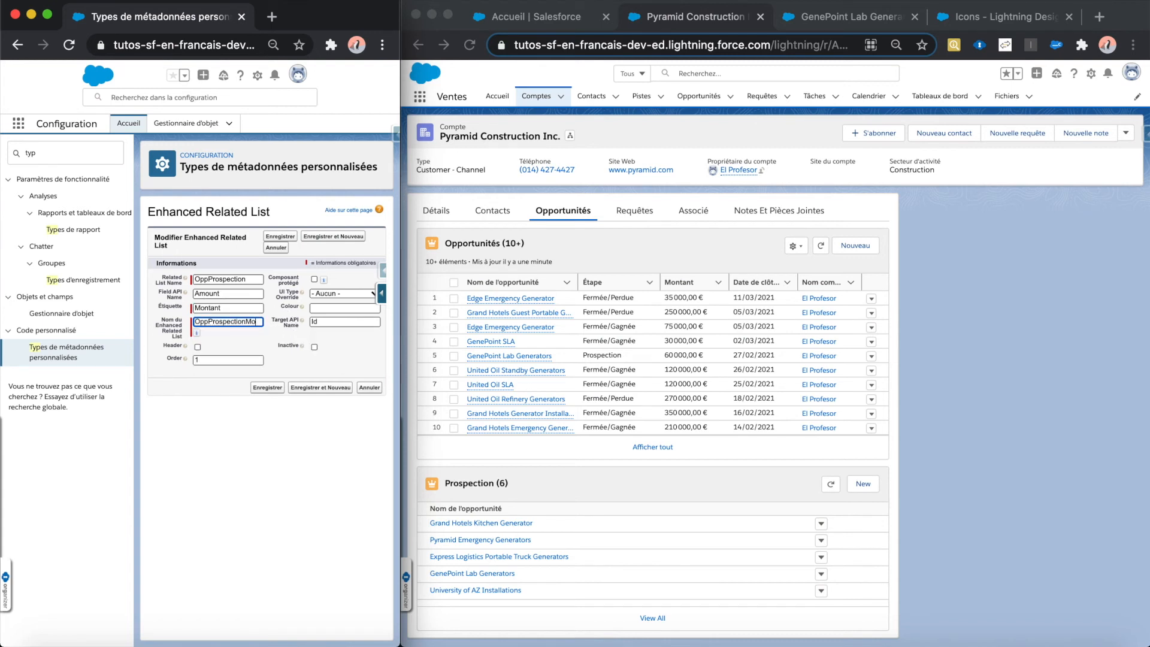
key(BackSpace)
text(Amount)
click(220, 358)
key(BackSpace)
text(2)
Step: Clear the Amount record's Target API Name, save it and refresh the Prospection list
click(320, 321)
key(BackSpace)
key(BackSpace)
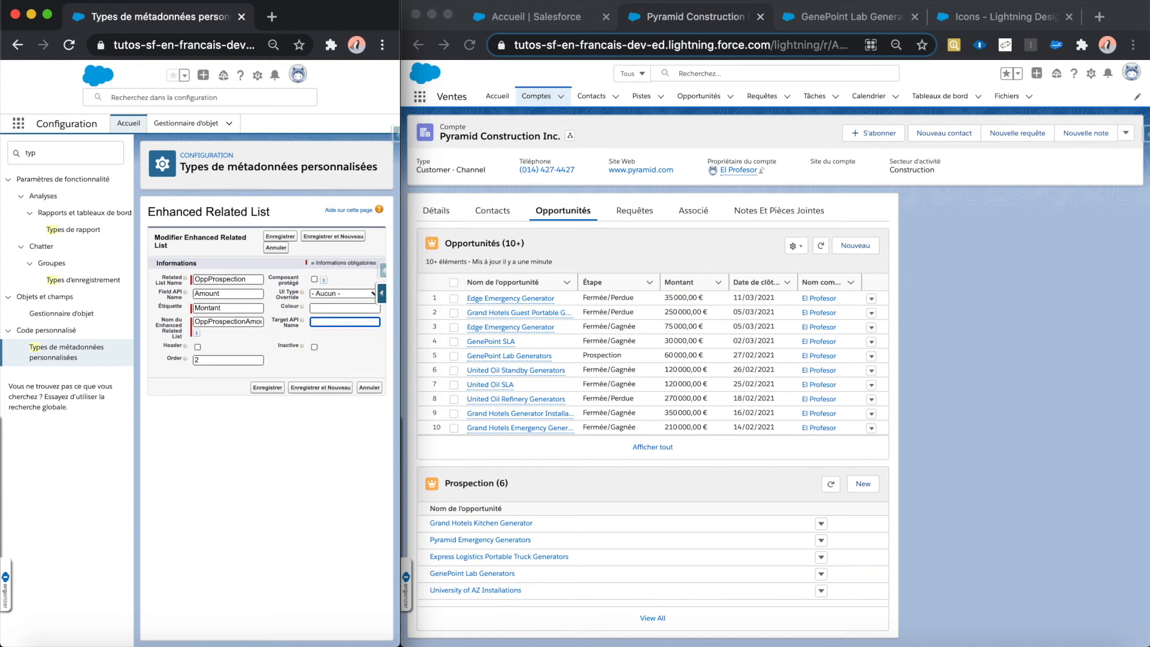
click(271, 387)
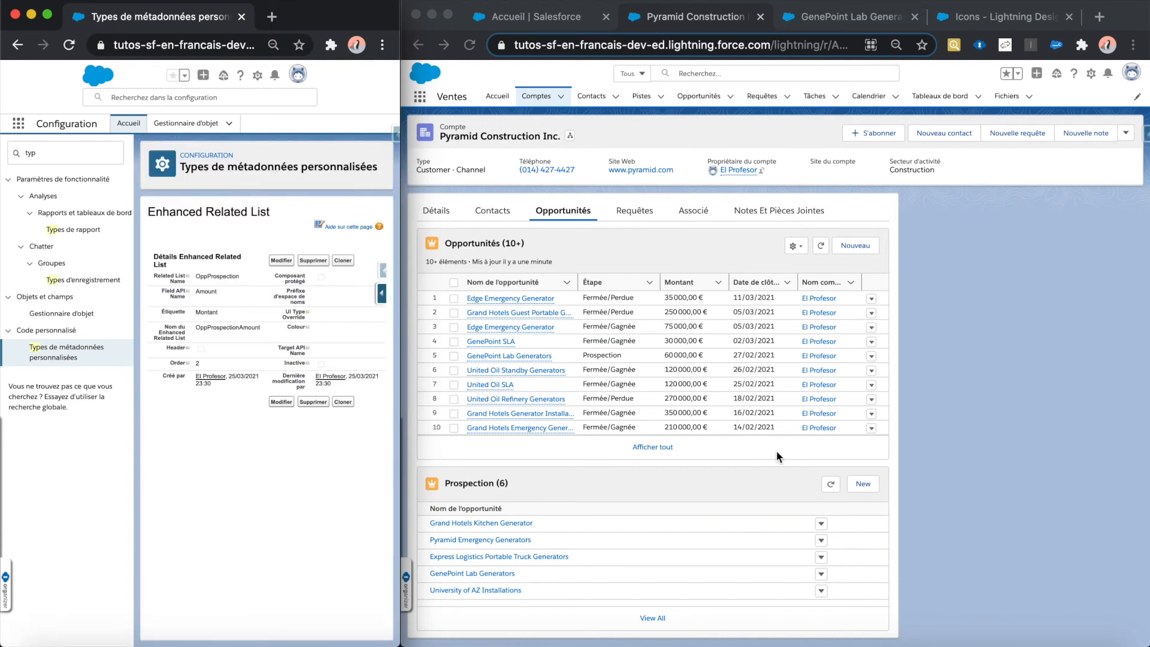
click(831, 484)
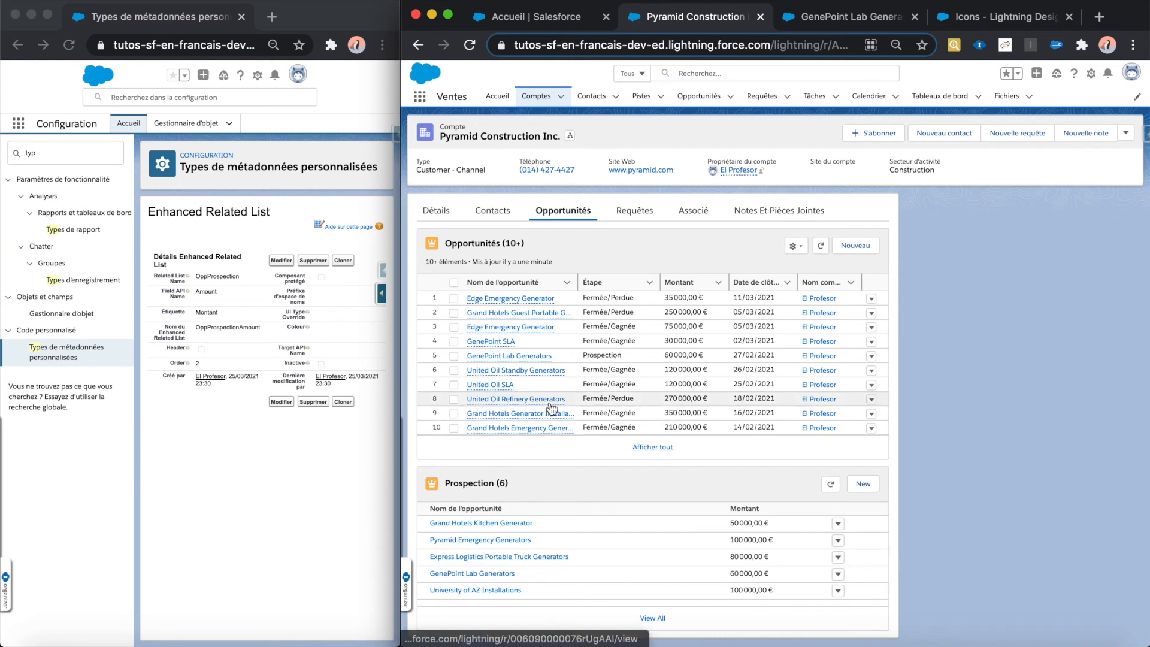
Step: Clone the Amount record, setting the copy's Field API Name to CloseDate and its label to Date de clôture
click(345, 260)
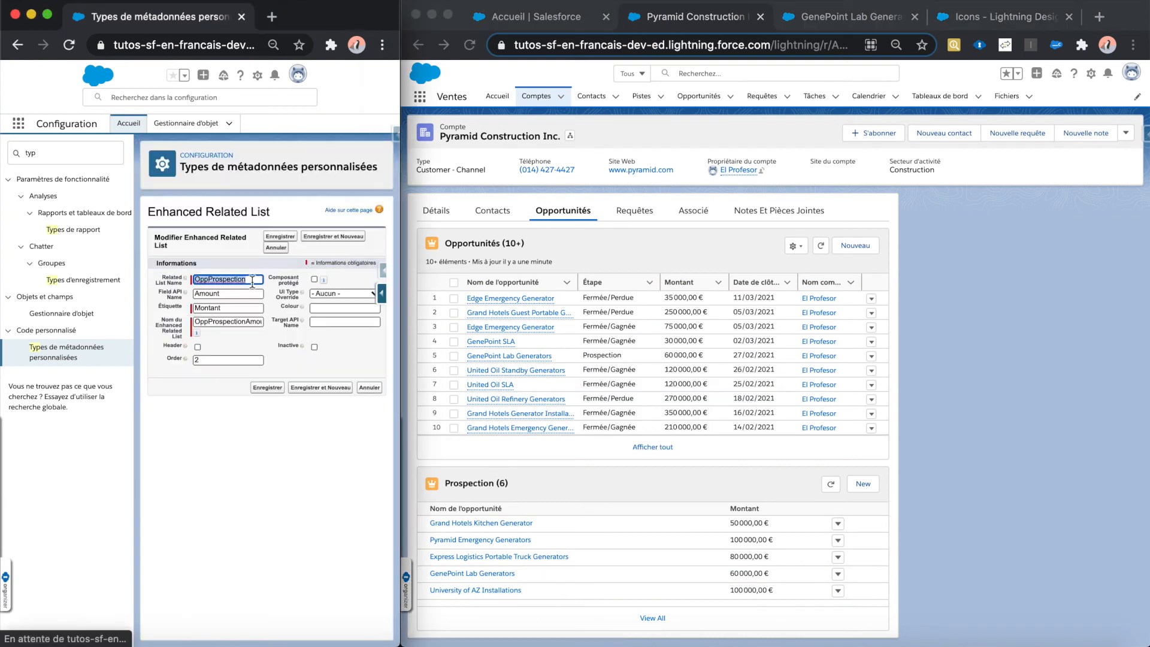
double_click(246, 292)
key(BackSpace)
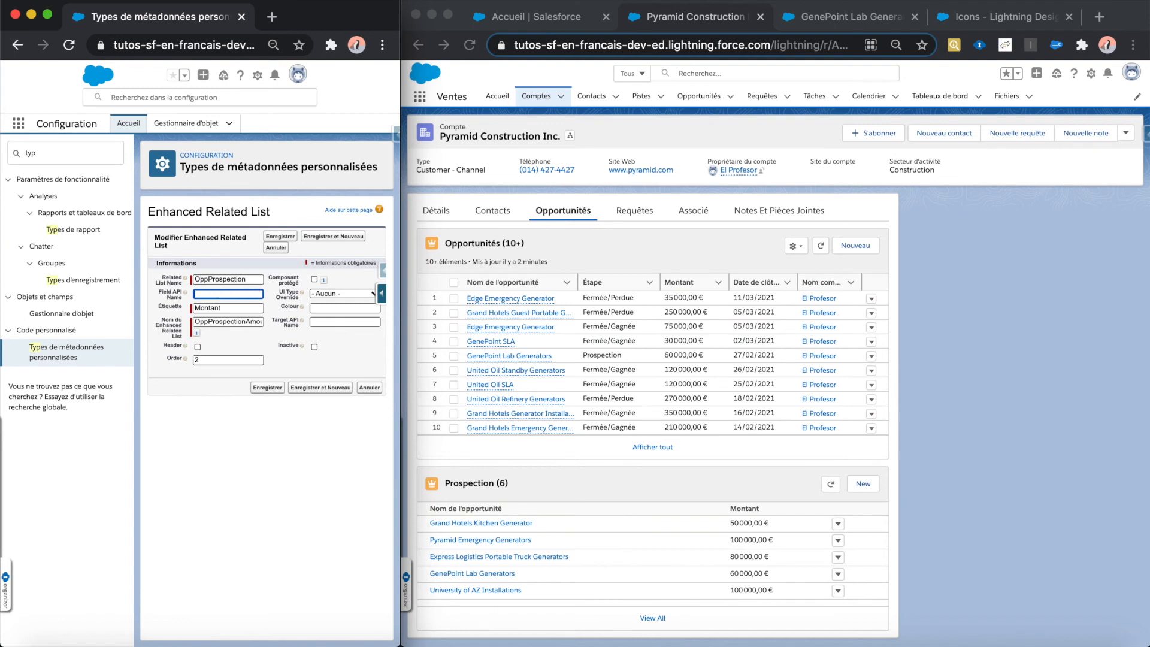
text(CloseDate)
double_click(223, 307)
text(Date de clôture)
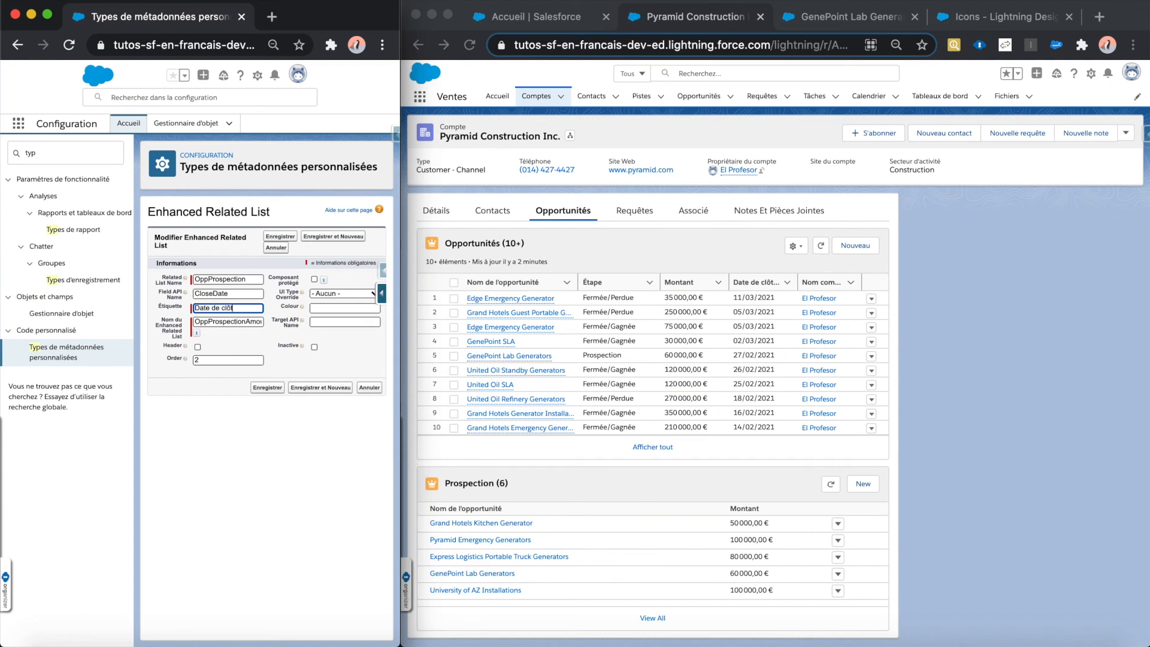
Step: Name the copy OppProspectionCloseDate with order 3, save it and refresh the Prospection list
double_click(244, 322)
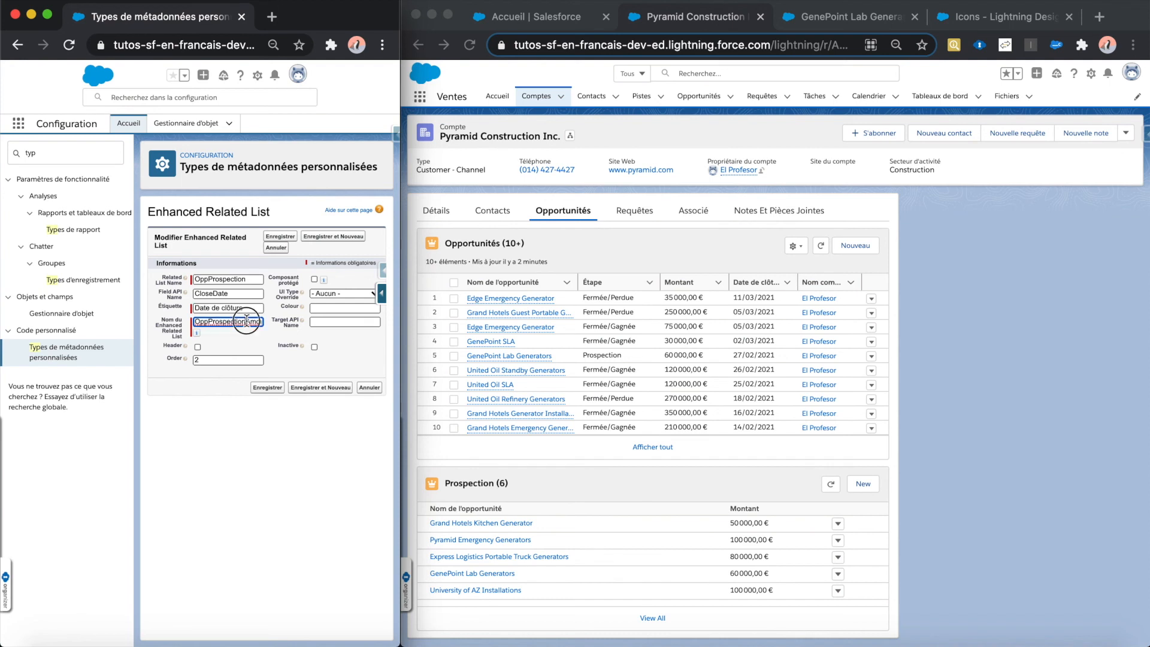
text(OppProspection)
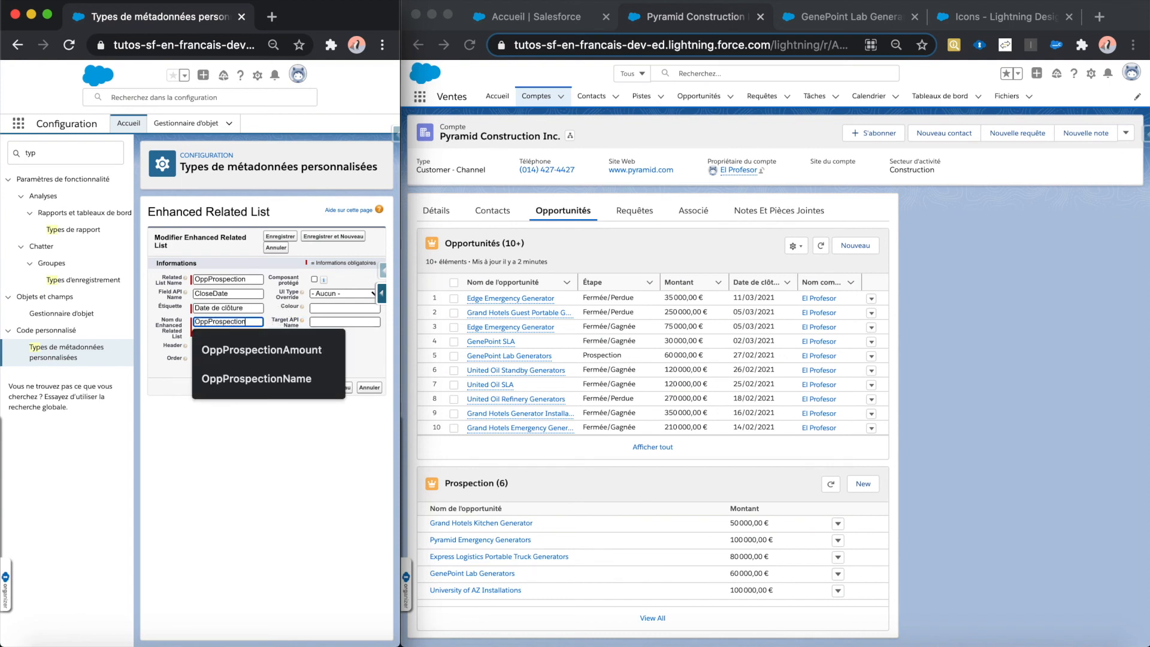
text(CloseDate)
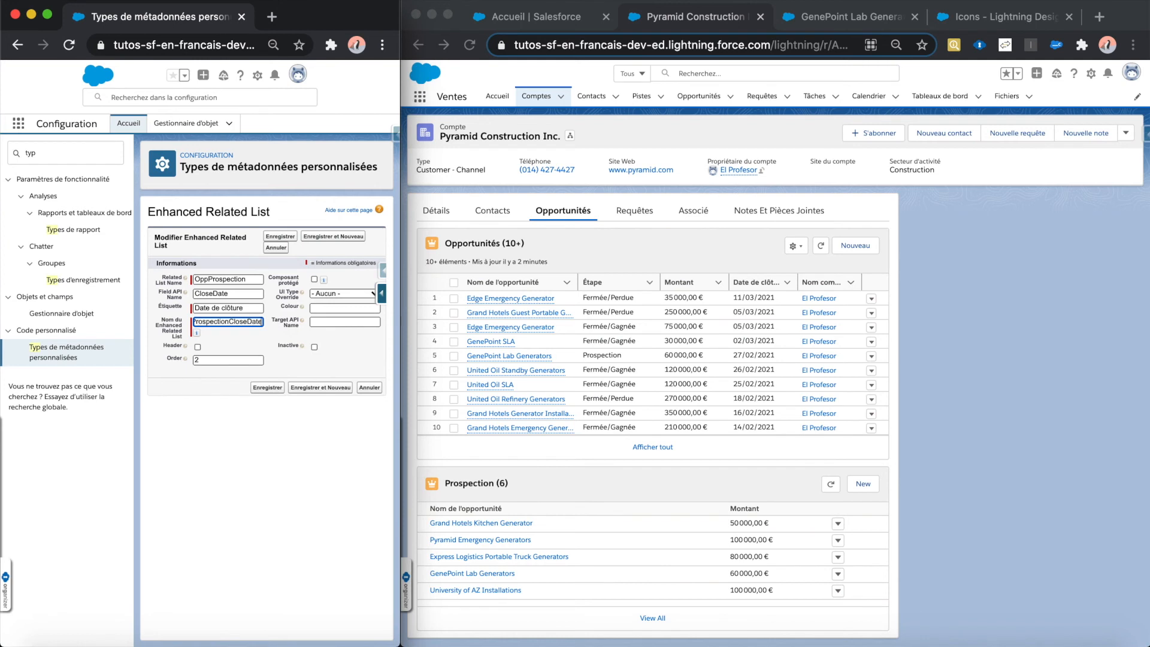
click(243, 358)
key(BackSpace)
text(3)
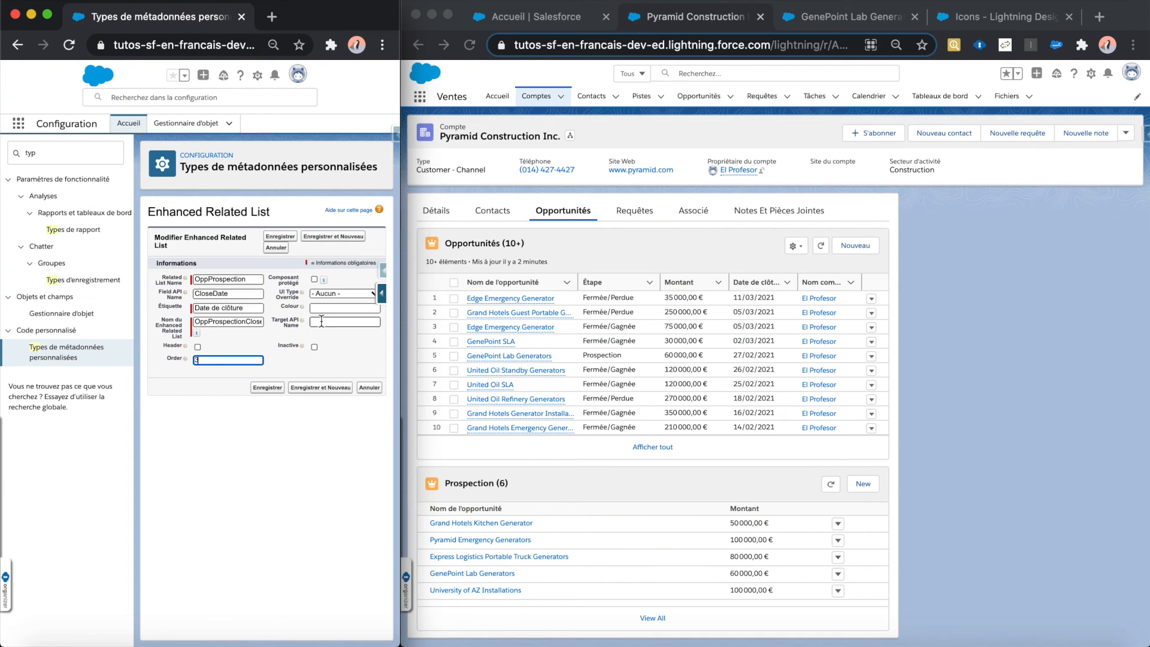
click(262, 390)
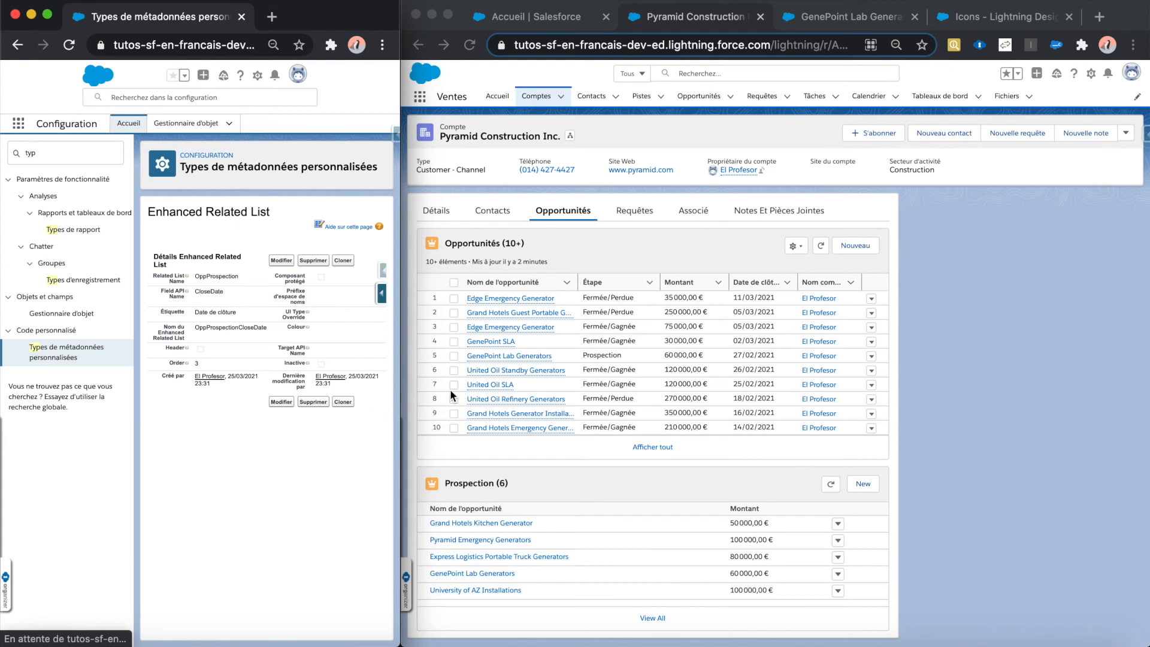
click(835, 485)
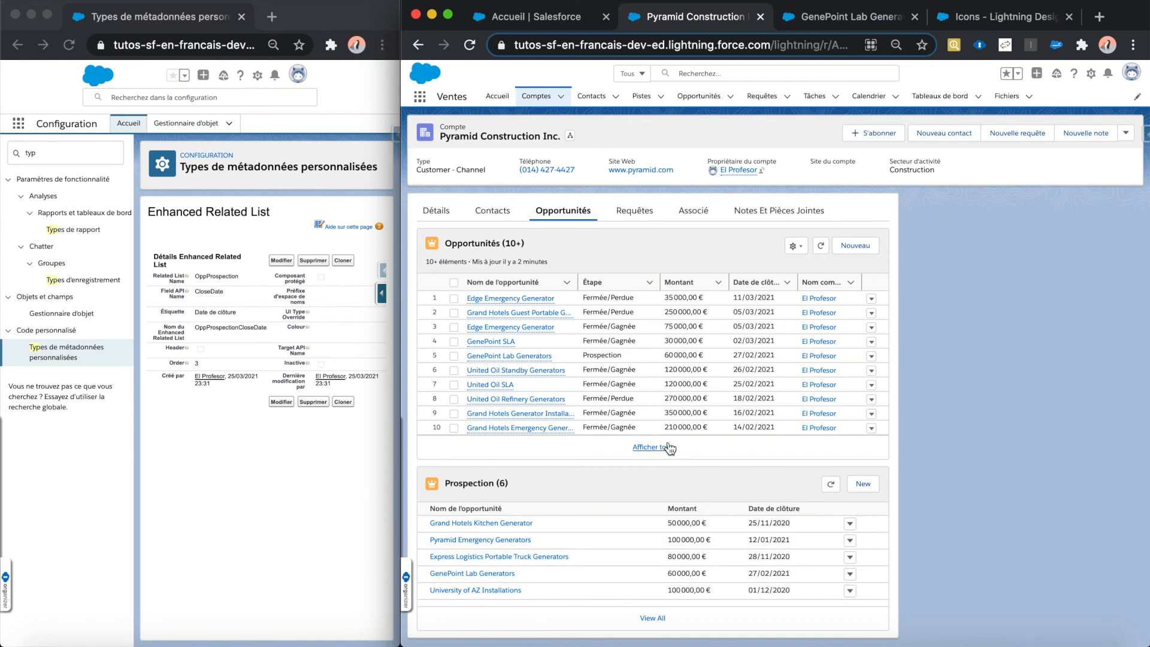
Step: Clone the CloseDate record, setting the copy's Field API Name to OwnerId and its label to Propriétaire
click(343, 261)
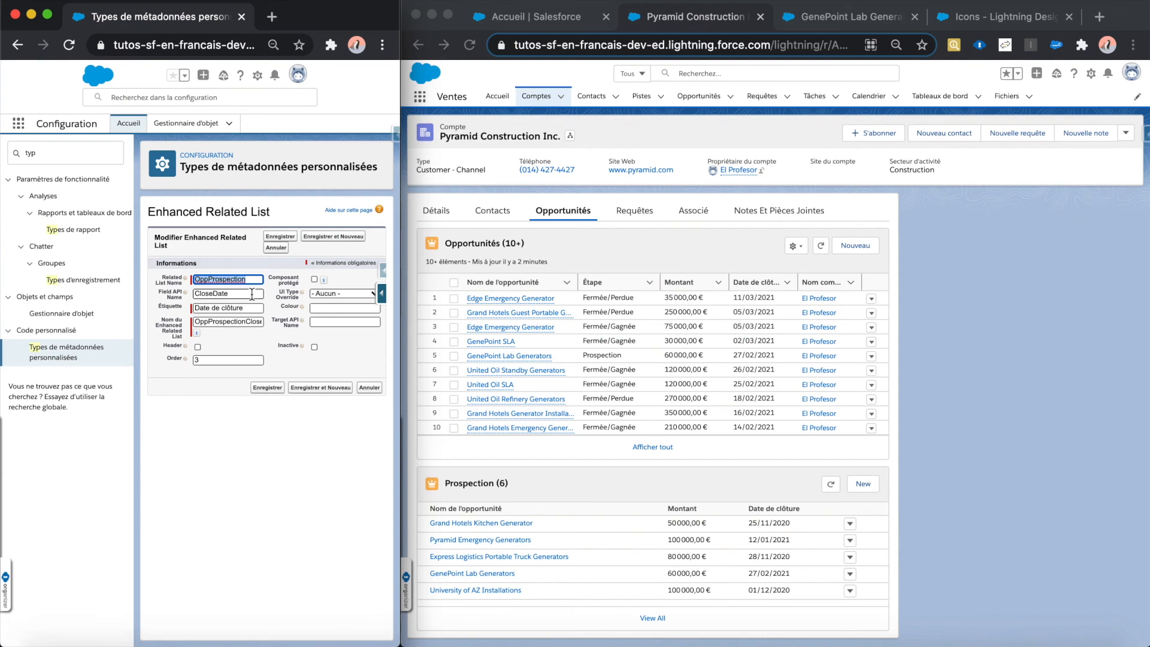
double_click(251, 293)
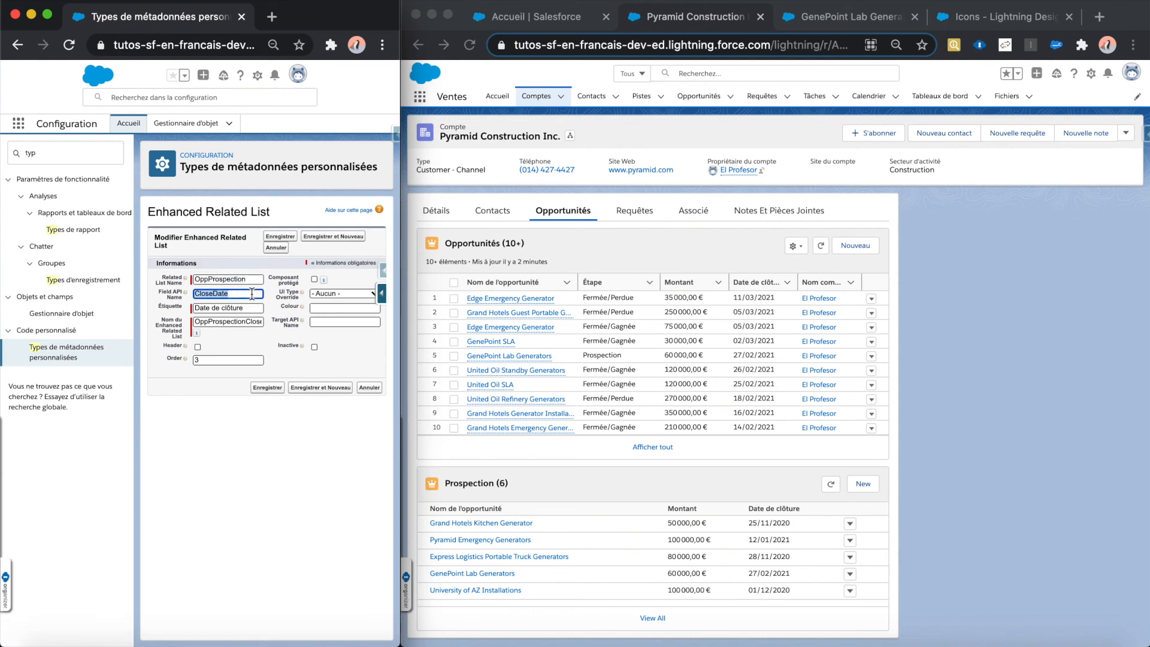
text(OwnerId)
triple_click(246, 307)
text(Pro)
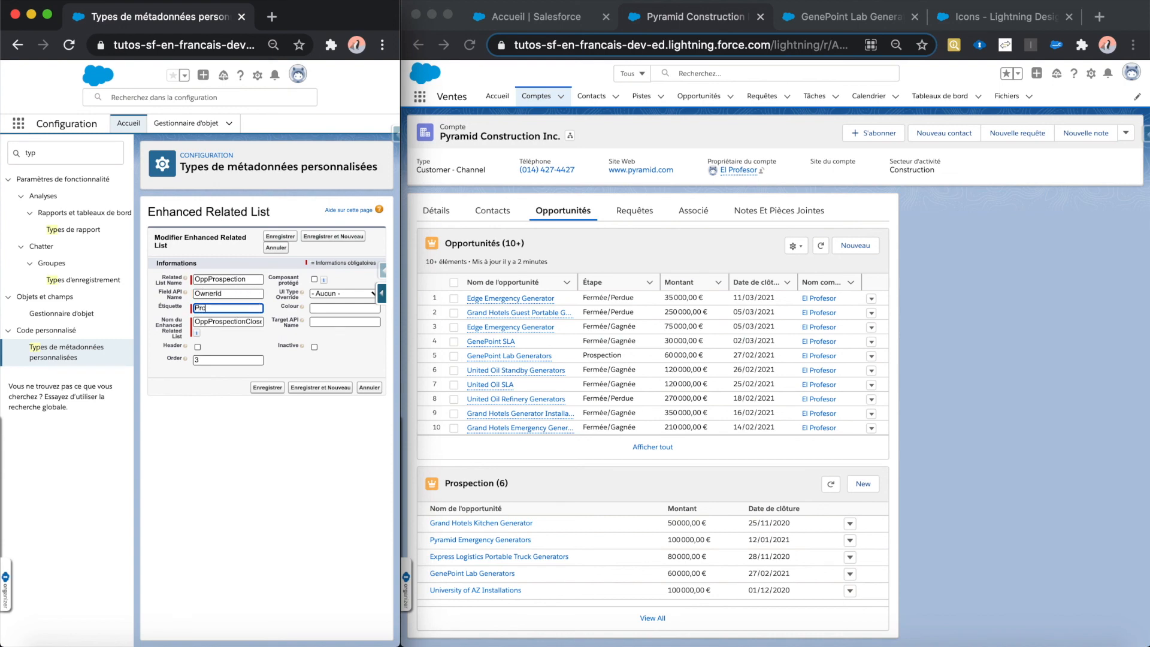
text(priétaire)
Step: Name the cloned owner record OppProspectionOwnerId
triple_click(246, 321)
drag(246, 322, 275, 323)
text(Owner)
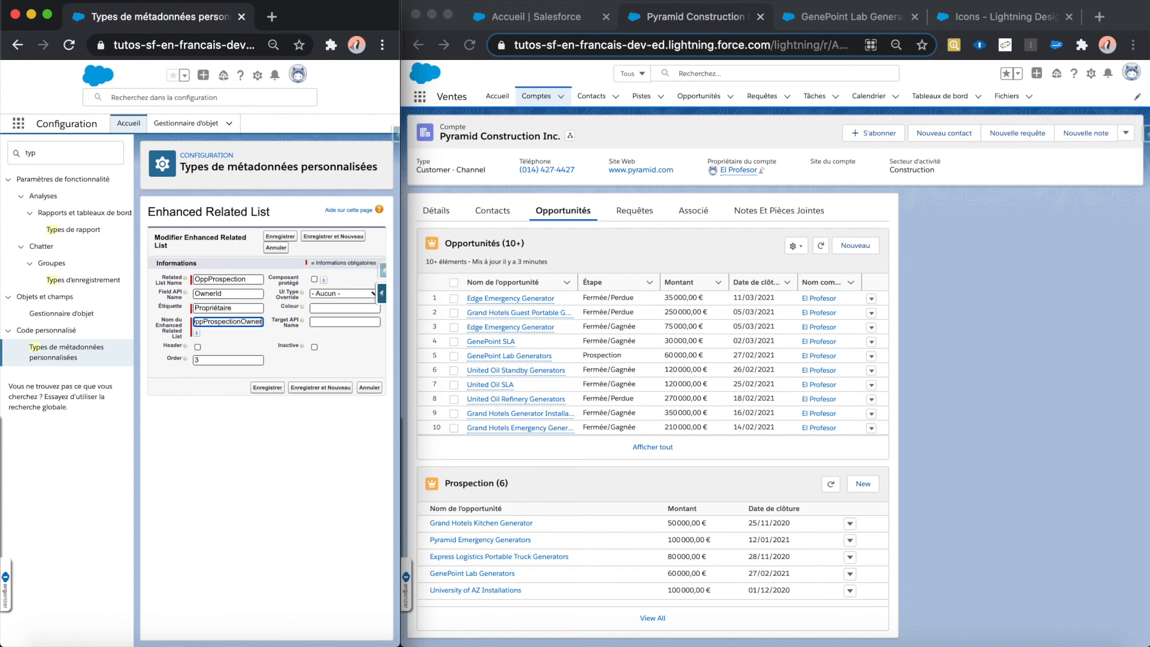
text(Id)
click(268, 333)
Step: Set the owner record's Target API Name to OwnerId, save it and refresh the Prospection list
click(363, 322)
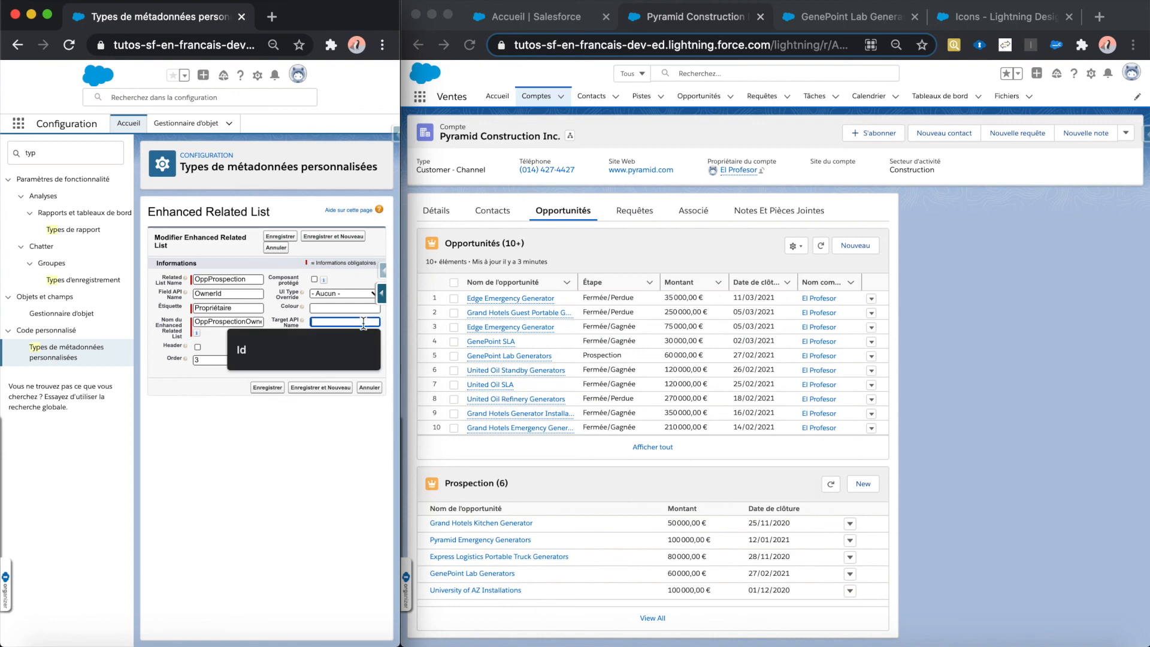
text(Ownerd)
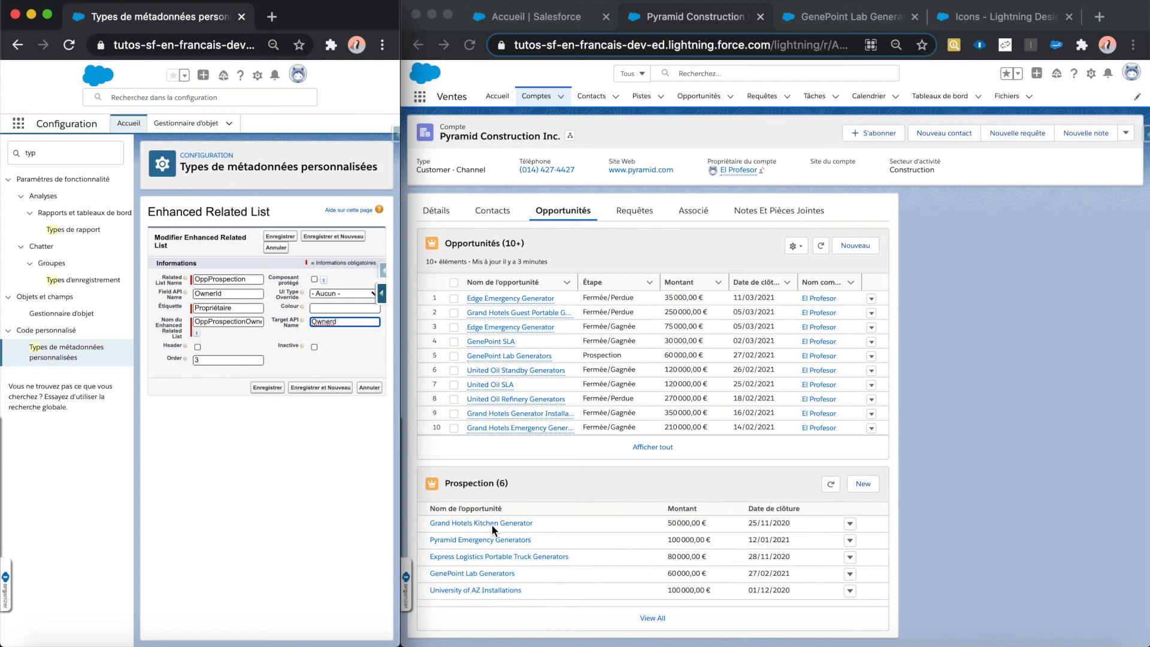
click(334, 322)
click(364, 336)
click(365, 324)
key(BackSpace)
key(BackSpace)
text(Id)
click(270, 387)
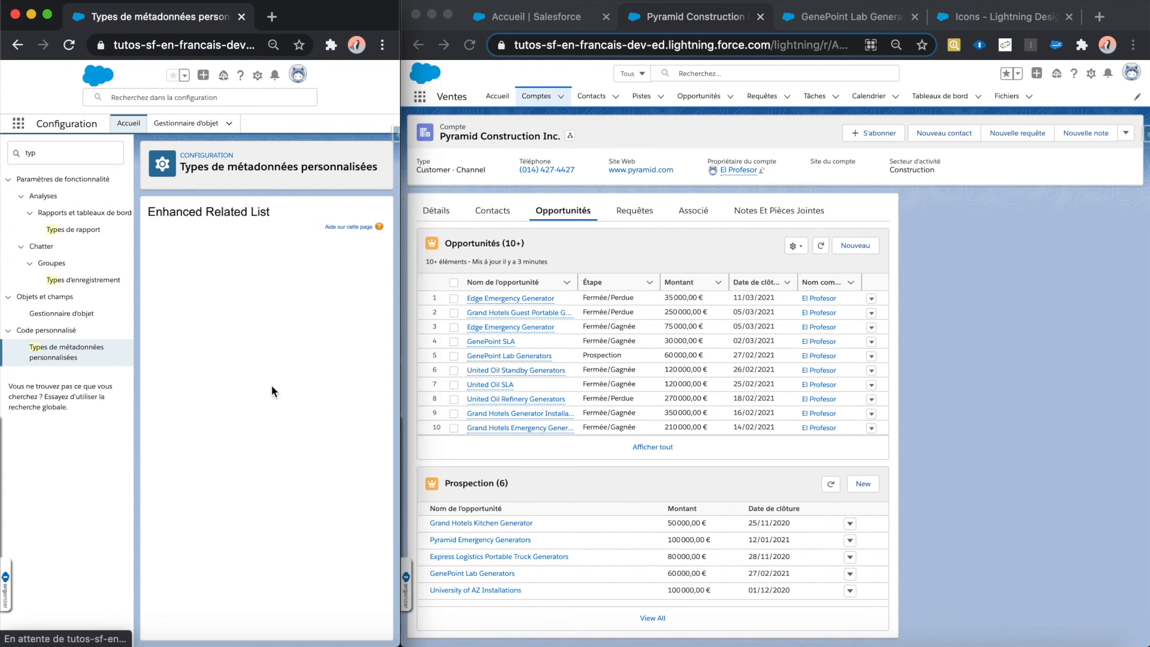
click(827, 485)
click(830, 485)
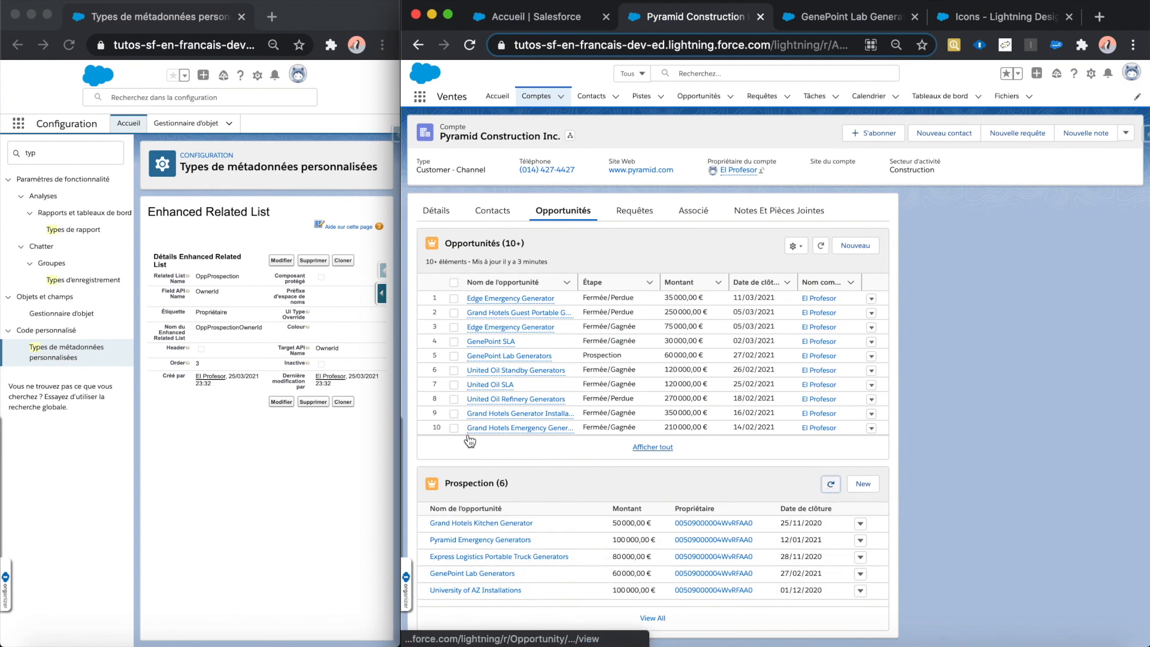
Step: Edit the owner record to set its order to 4, save it and refresh the Prospection list
click(284, 403)
click(285, 402)
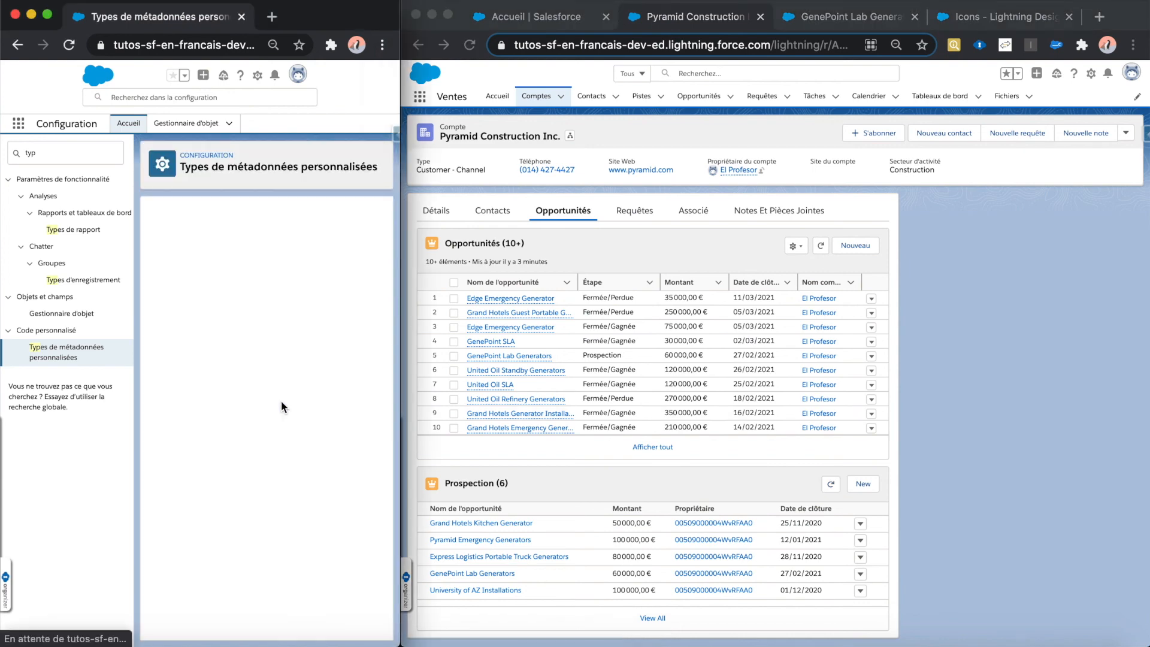
double_click(251, 368)
key(BackSpace)
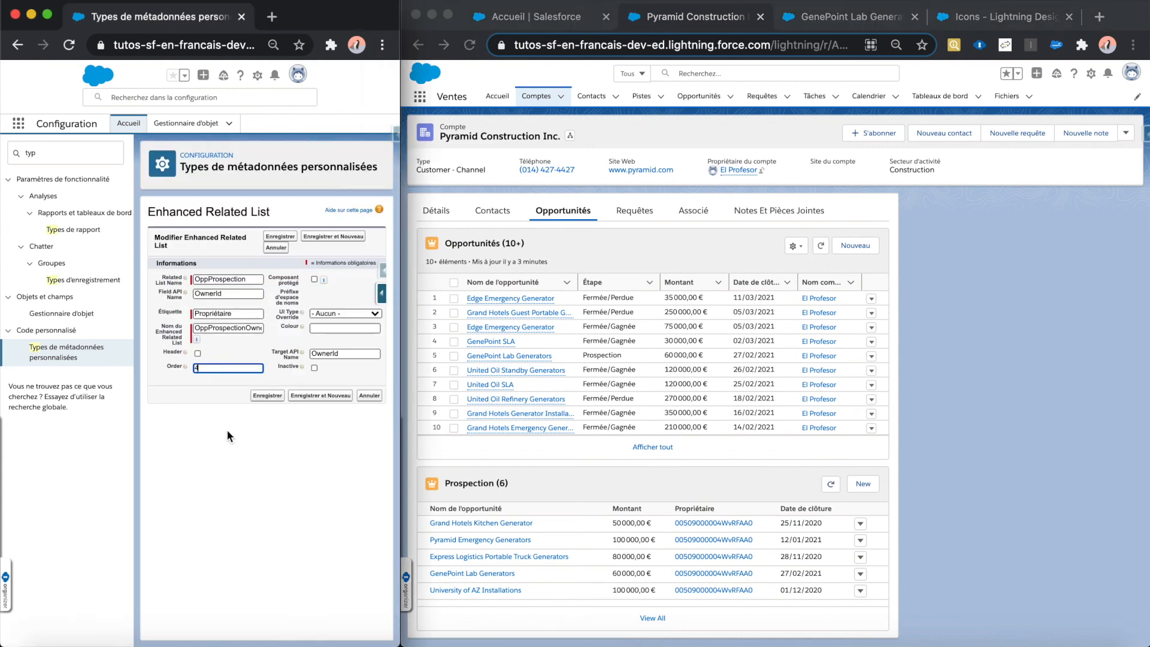
click(266, 396)
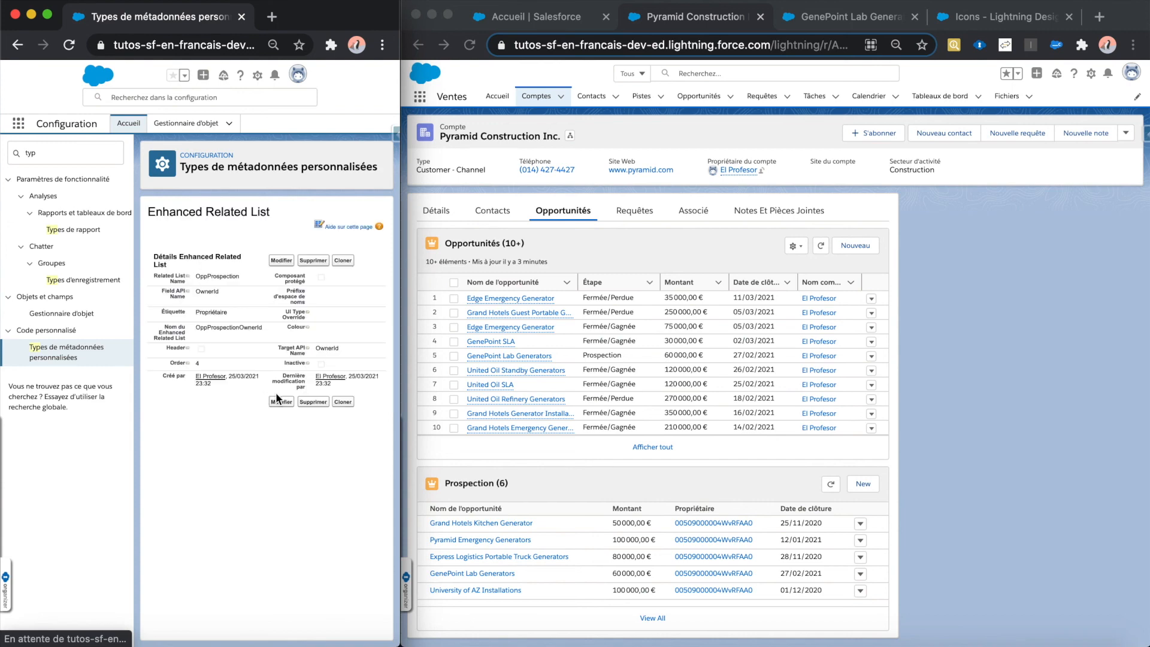
click(830, 484)
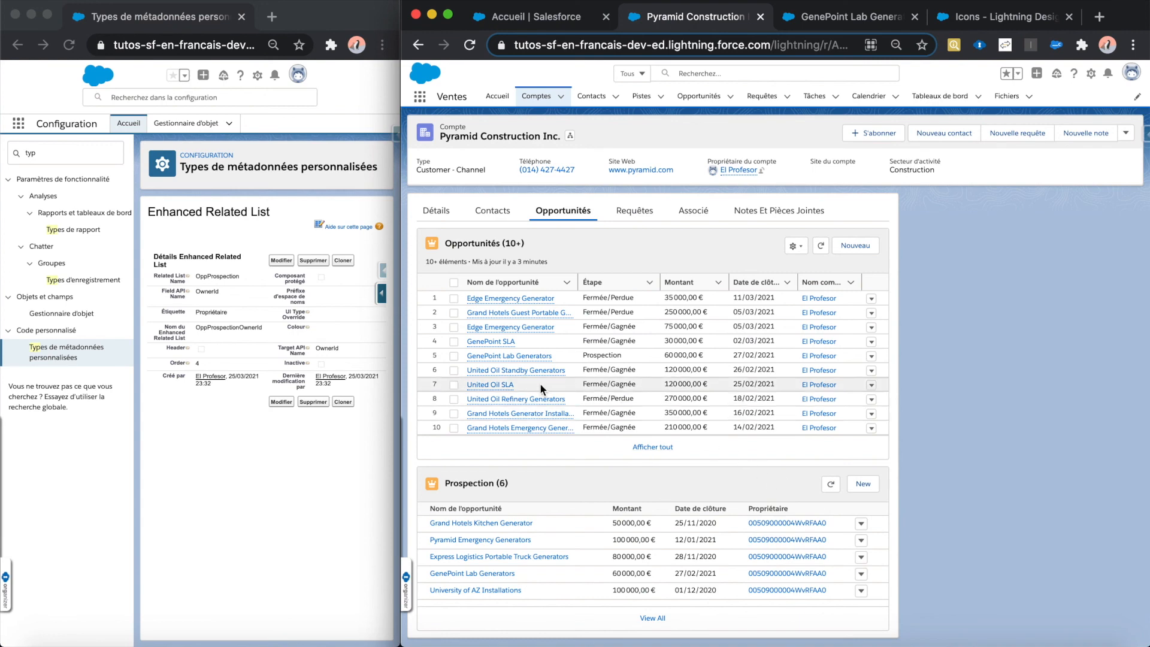
Step: Change the owner record's Field API Name to OwnerId.Name, save it and refresh the Prospection list
click(291, 289)
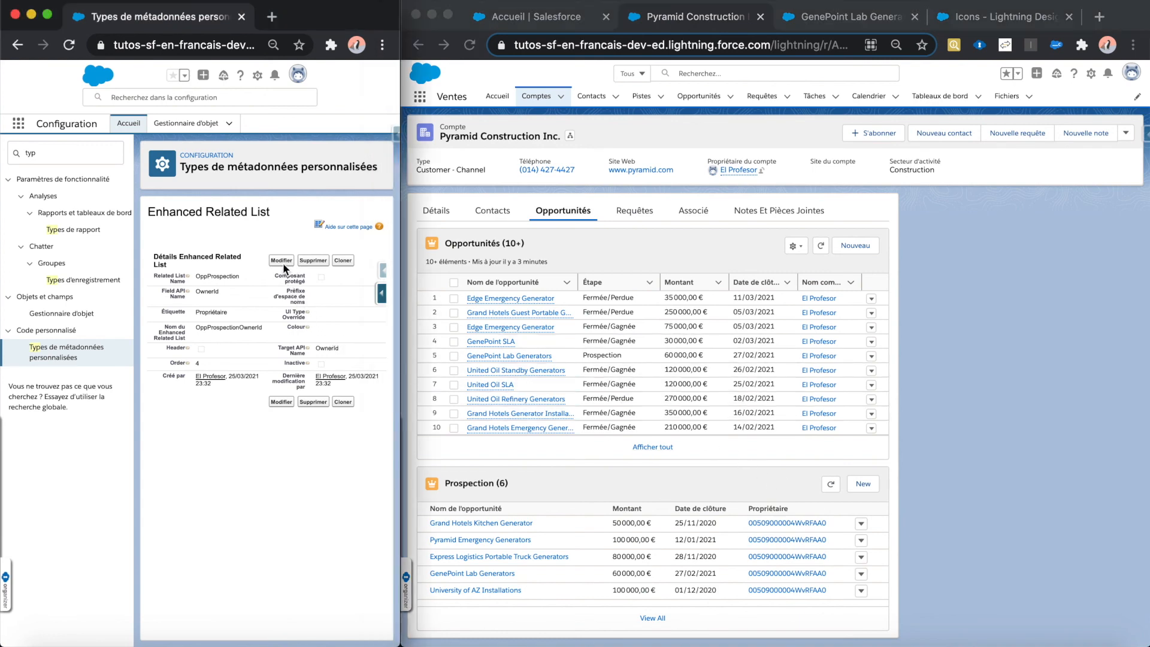
click(280, 261)
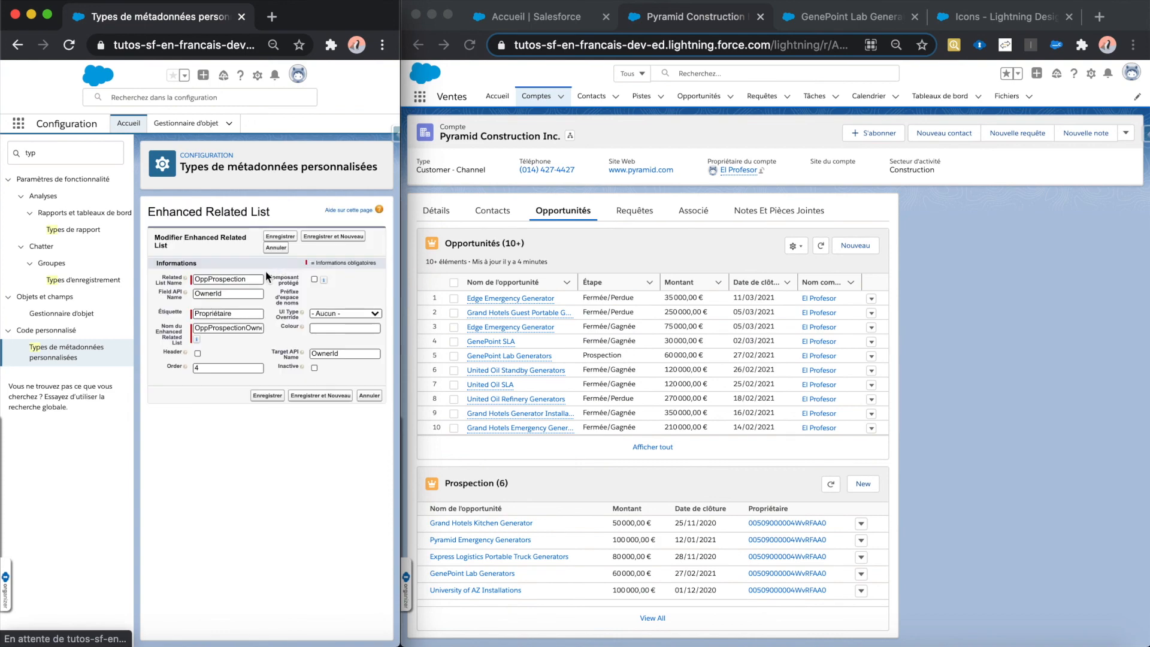
click(243, 293)
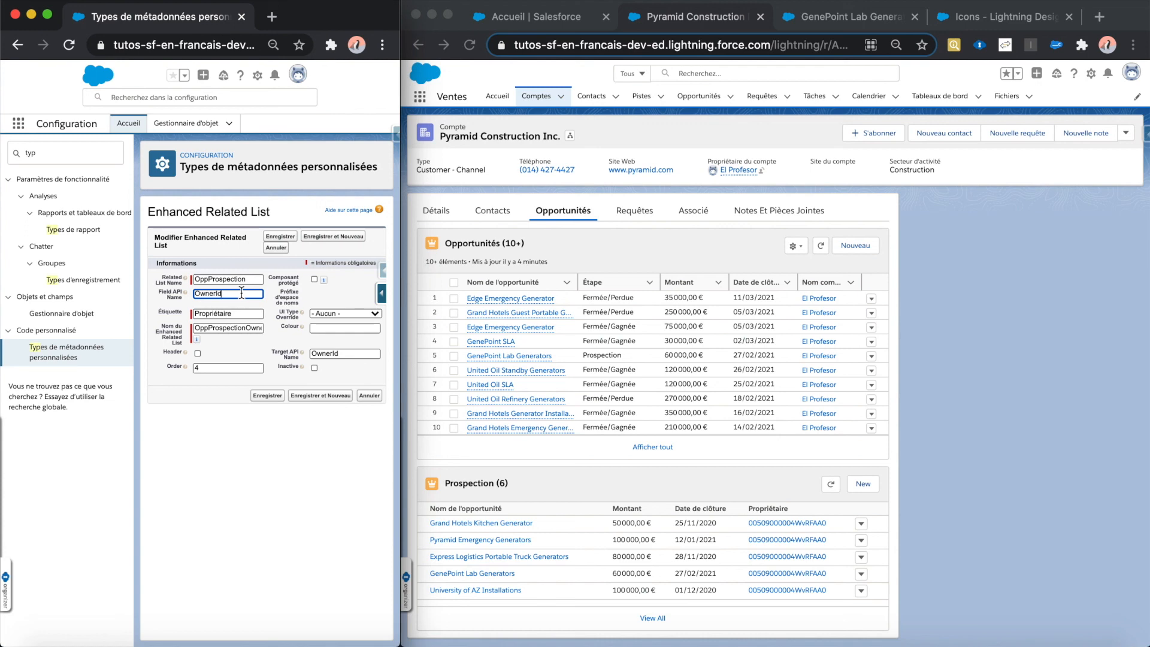
text(.Name)
click(265, 394)
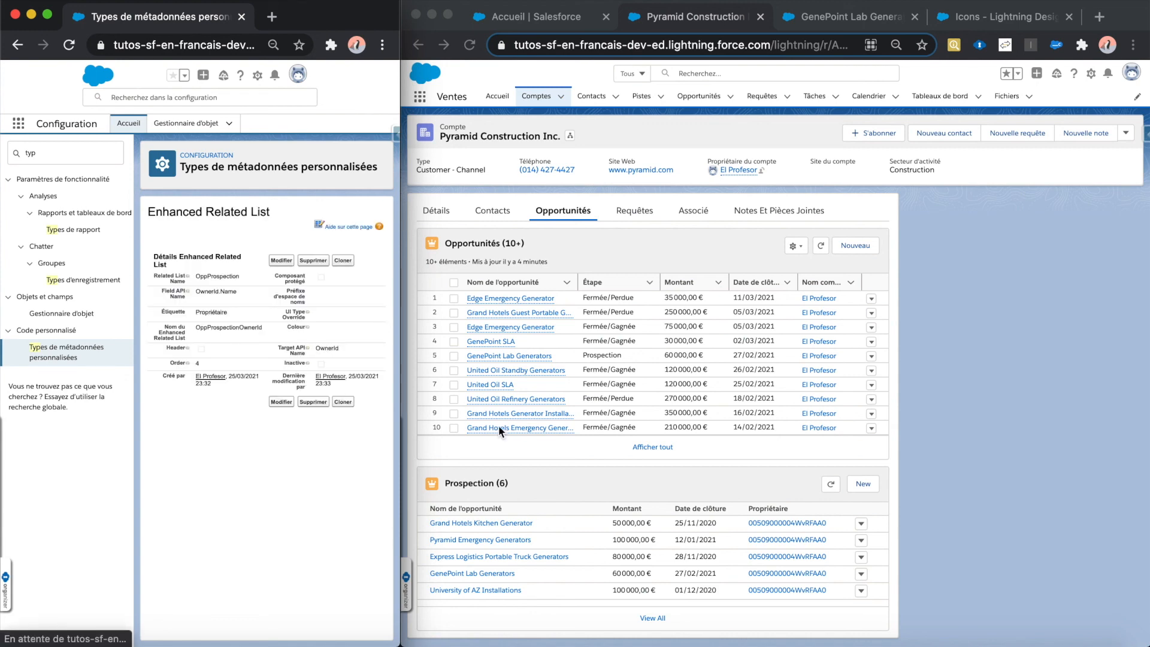
click(831, 484)
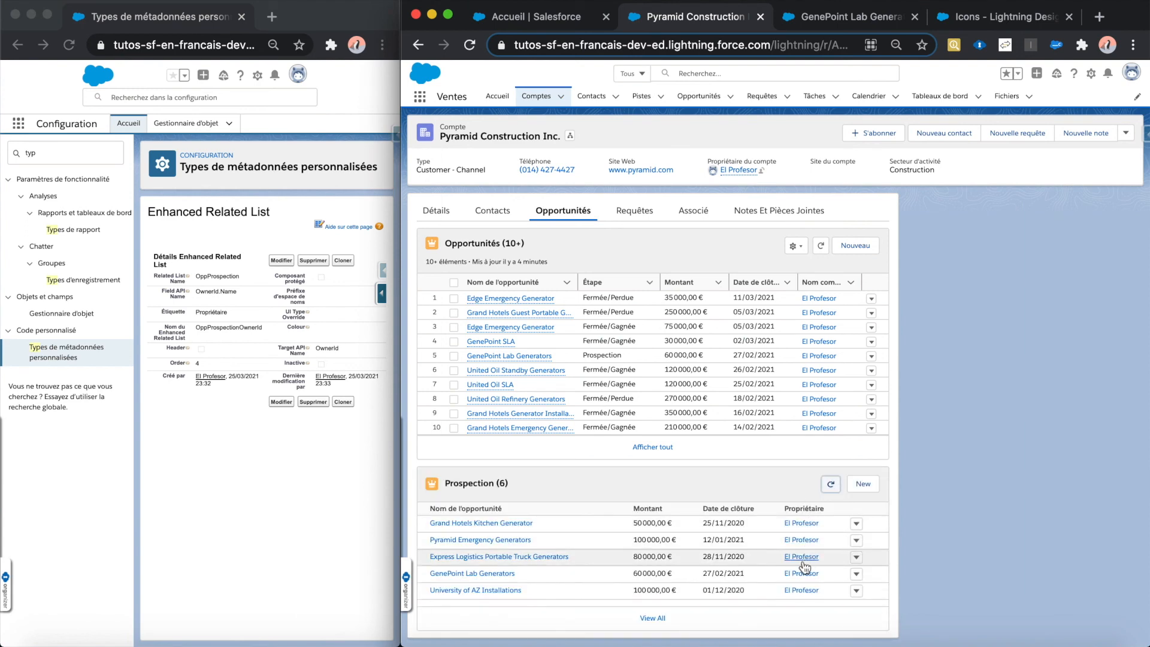
Step: Open the Grand Hotels Kitchen Generator opportunity's owner link in a new tab, view it and return to the Pyramid Construction Inc. account
right_click(804, 522)
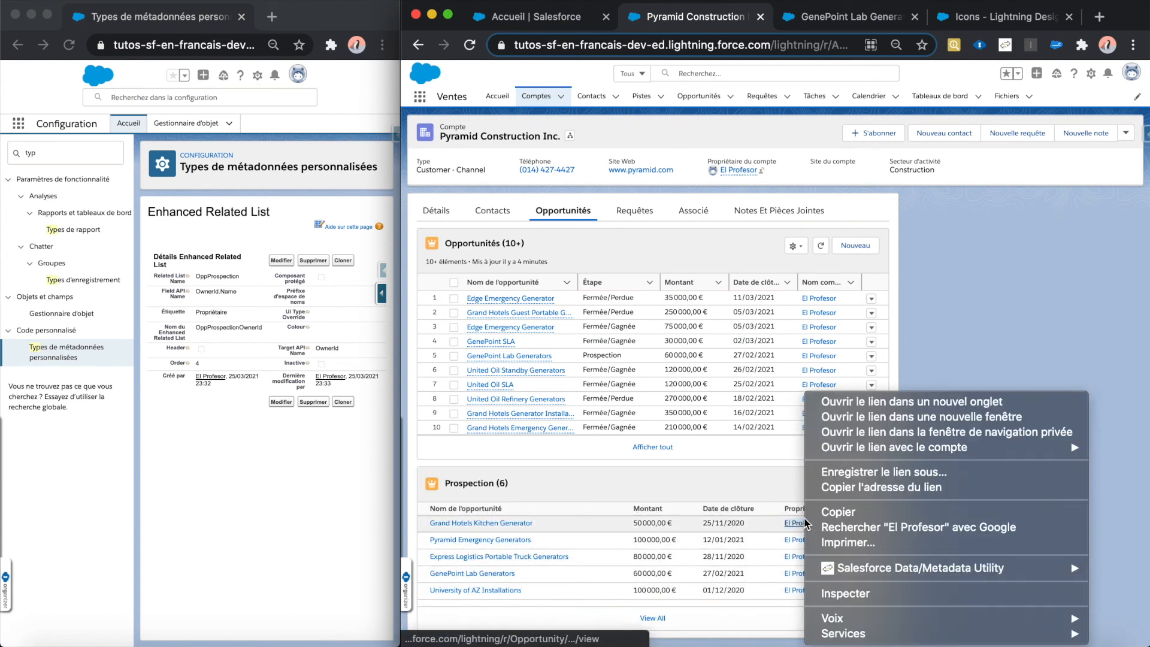
click(854, 405)
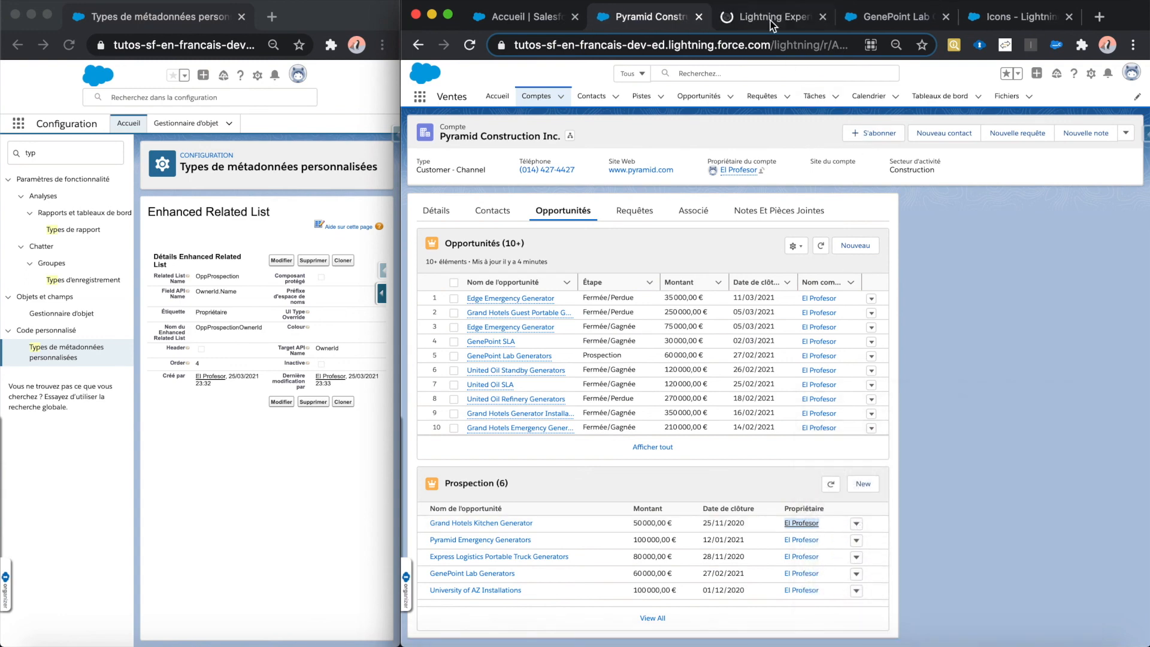
click(770, 20)
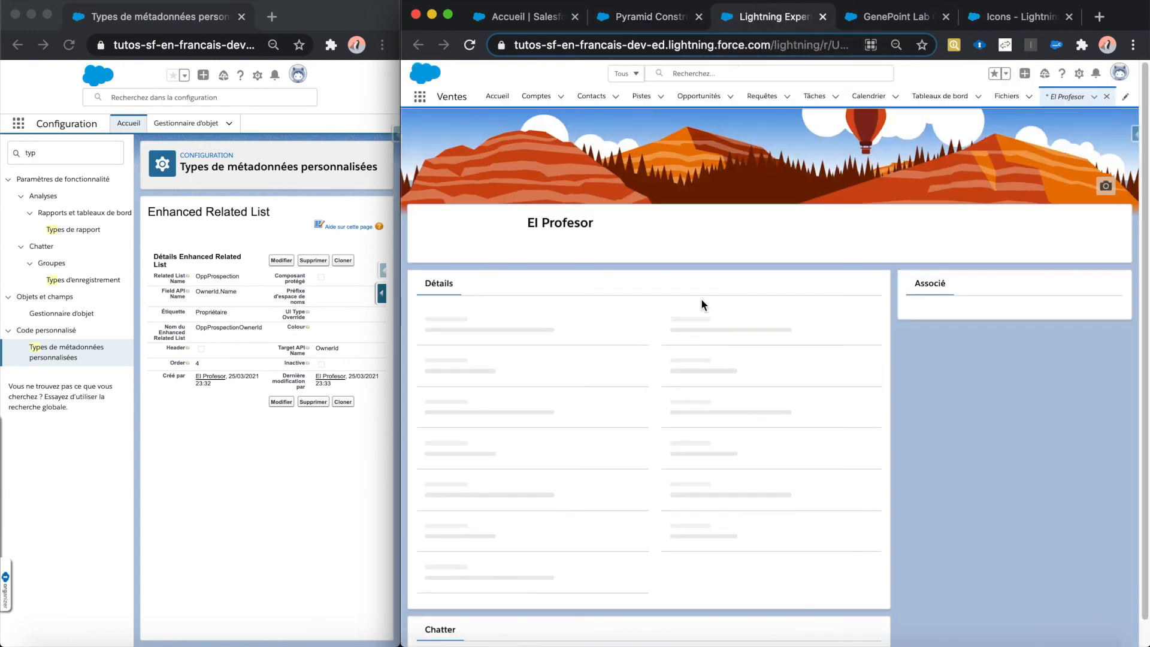
click(645, 21)
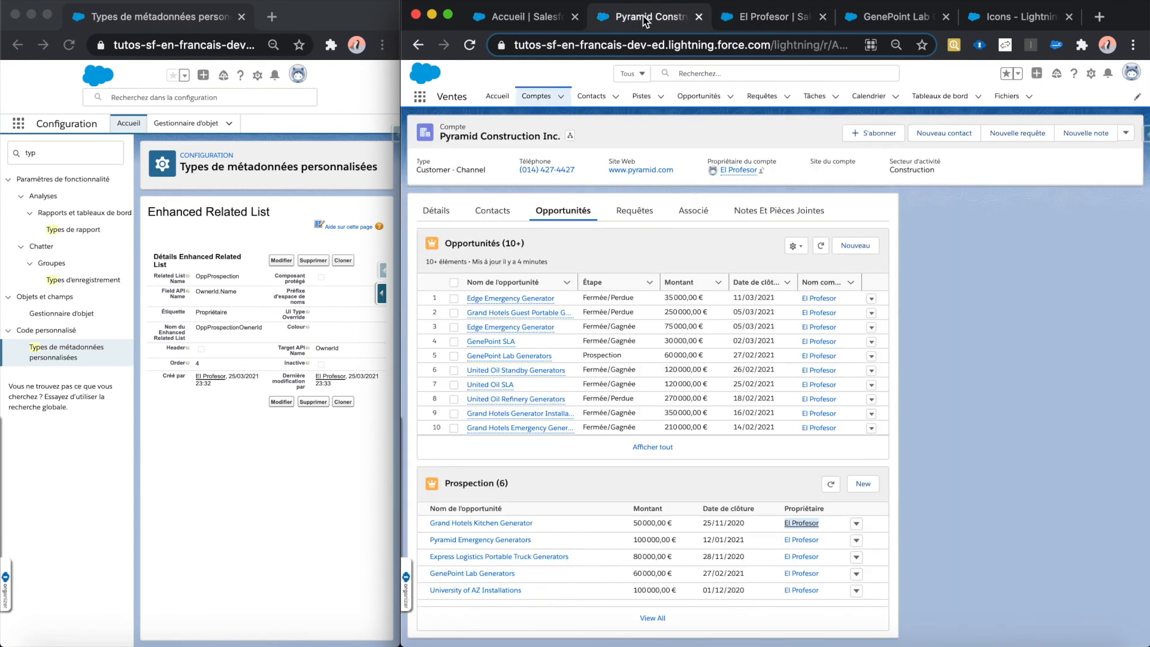
click(901, 524)
click(657, 326)
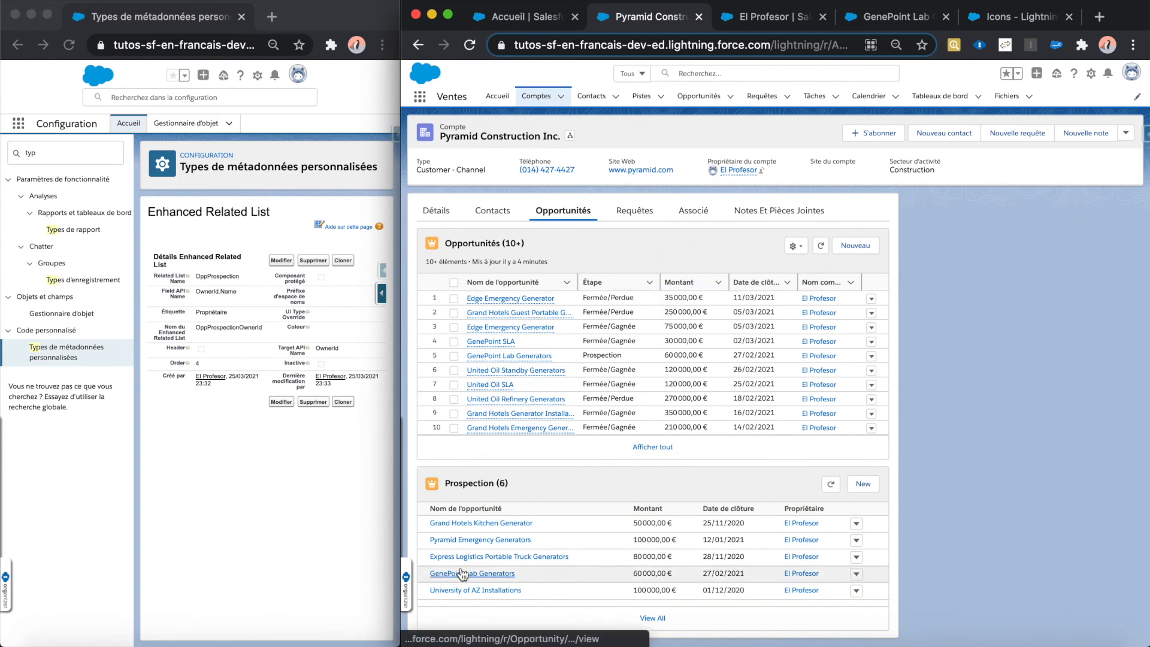